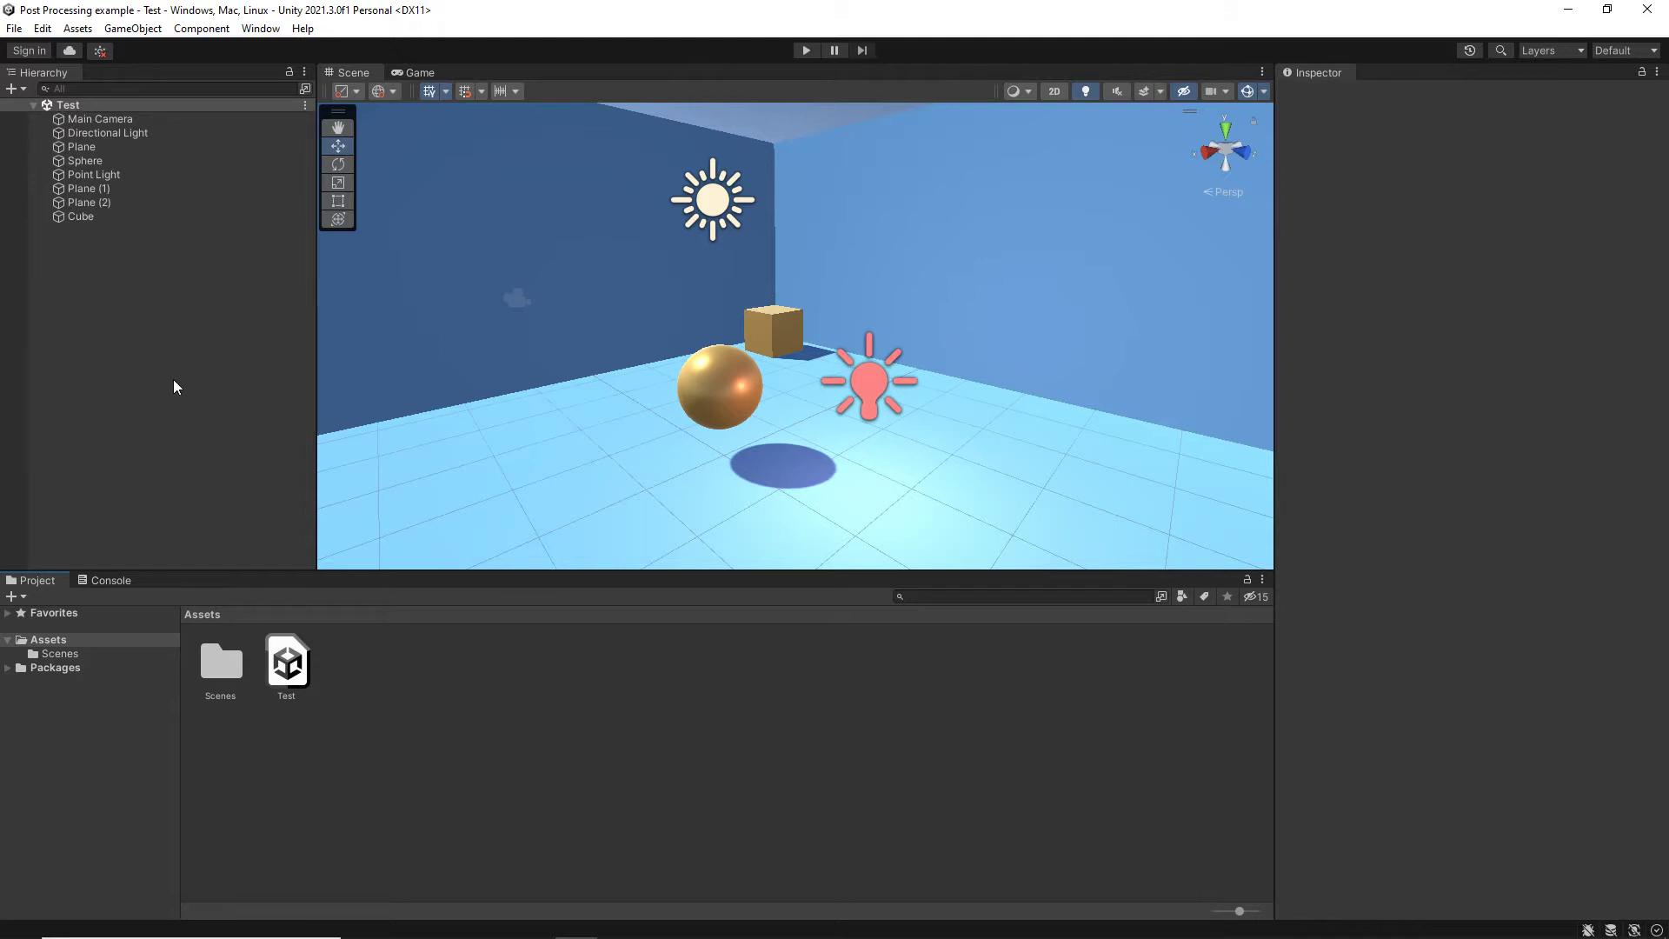
- Open the Package Manager and browse the Built-in packages
click(262, 29)
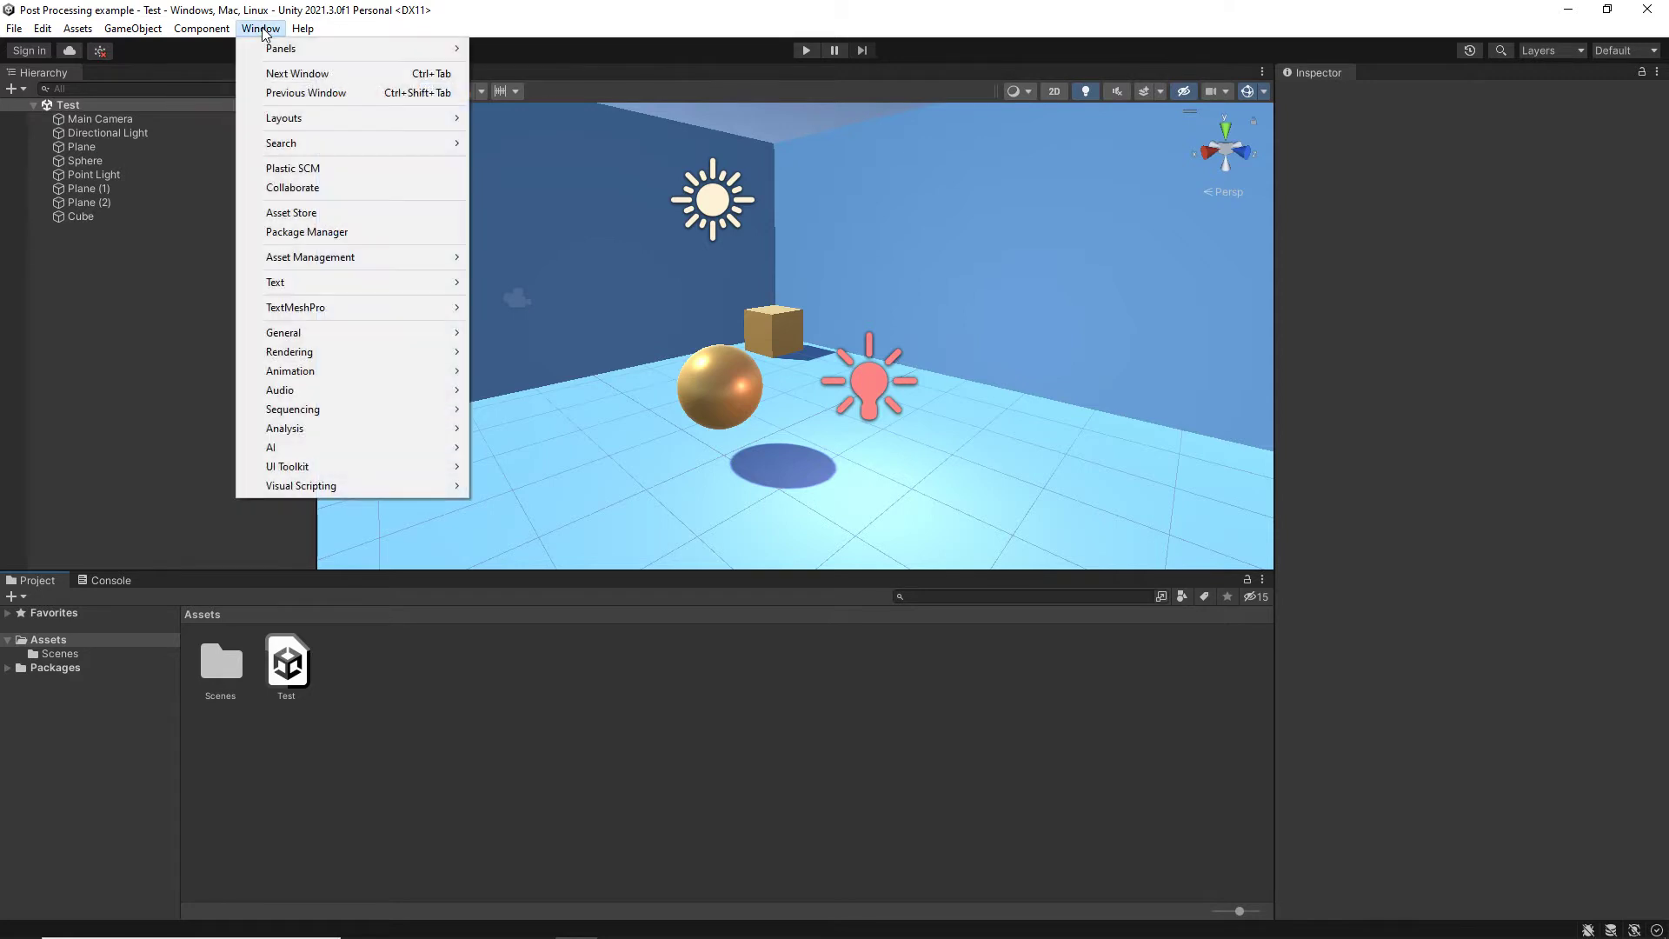
click(307, 231)
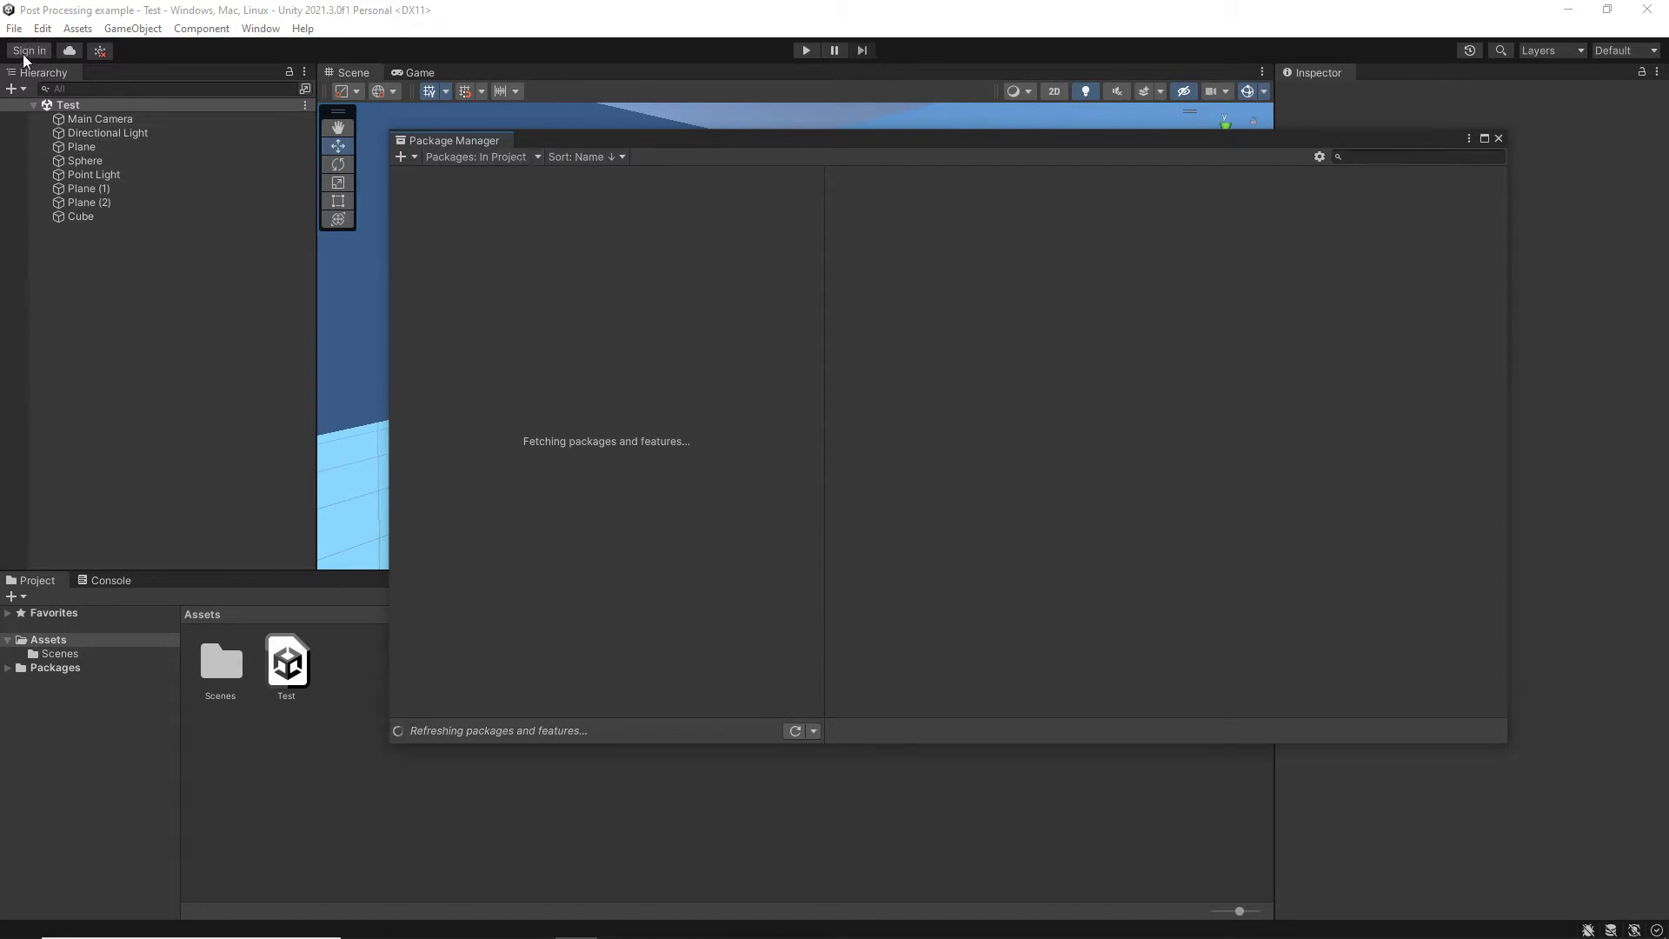
click(522, 158)
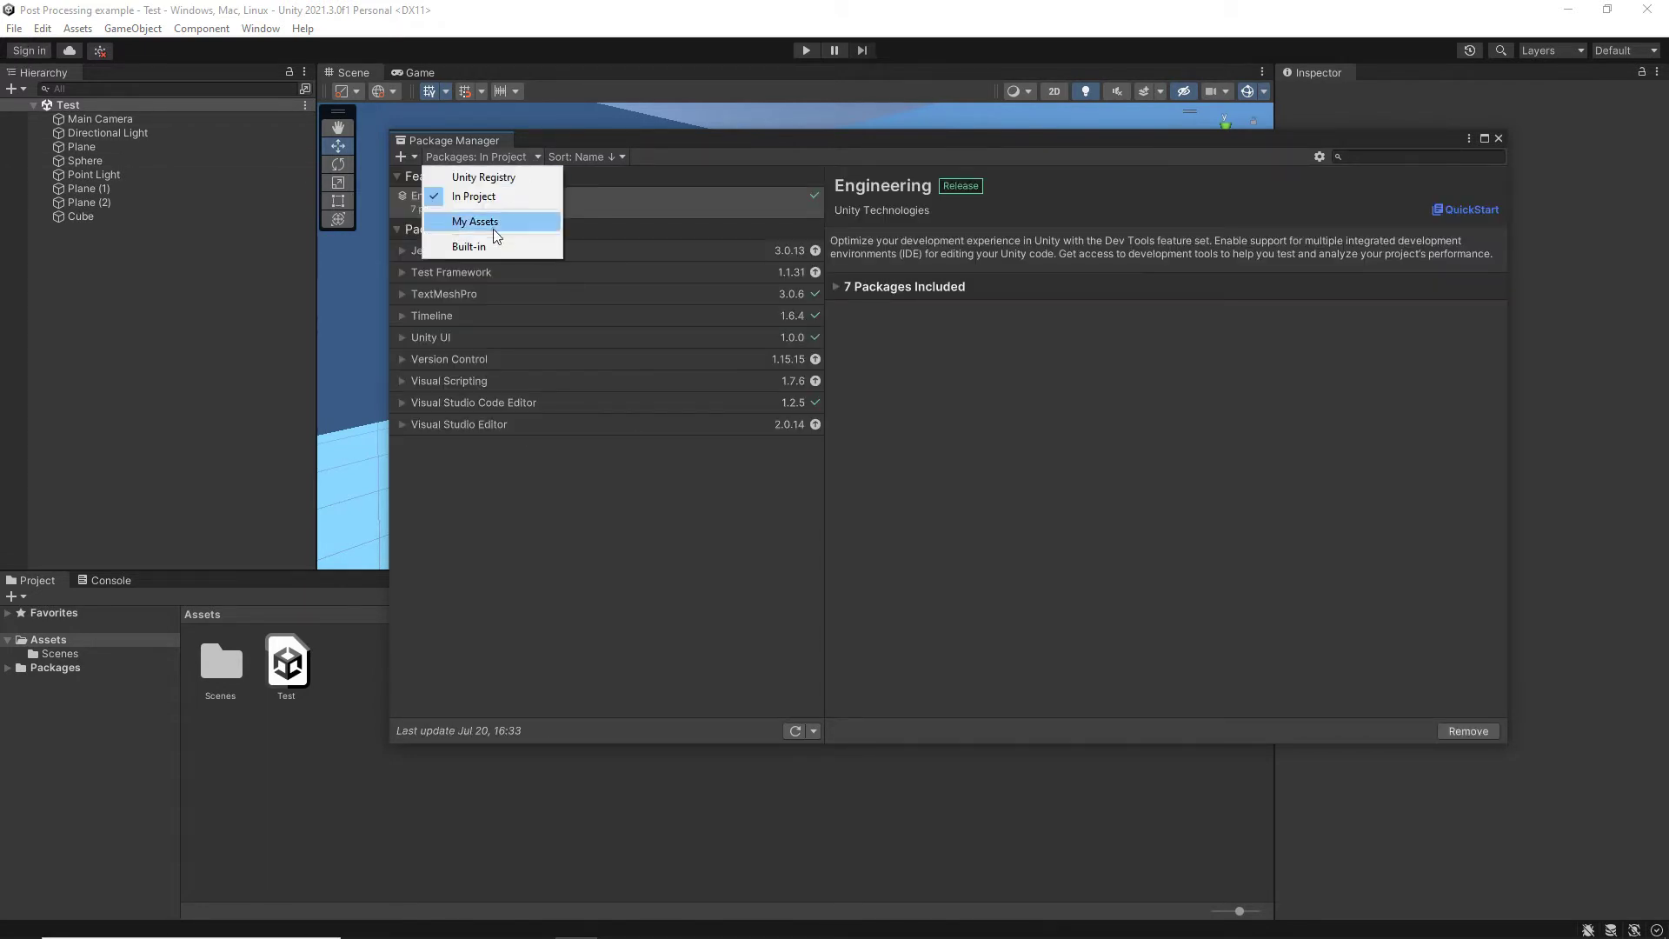
click(473, 246)
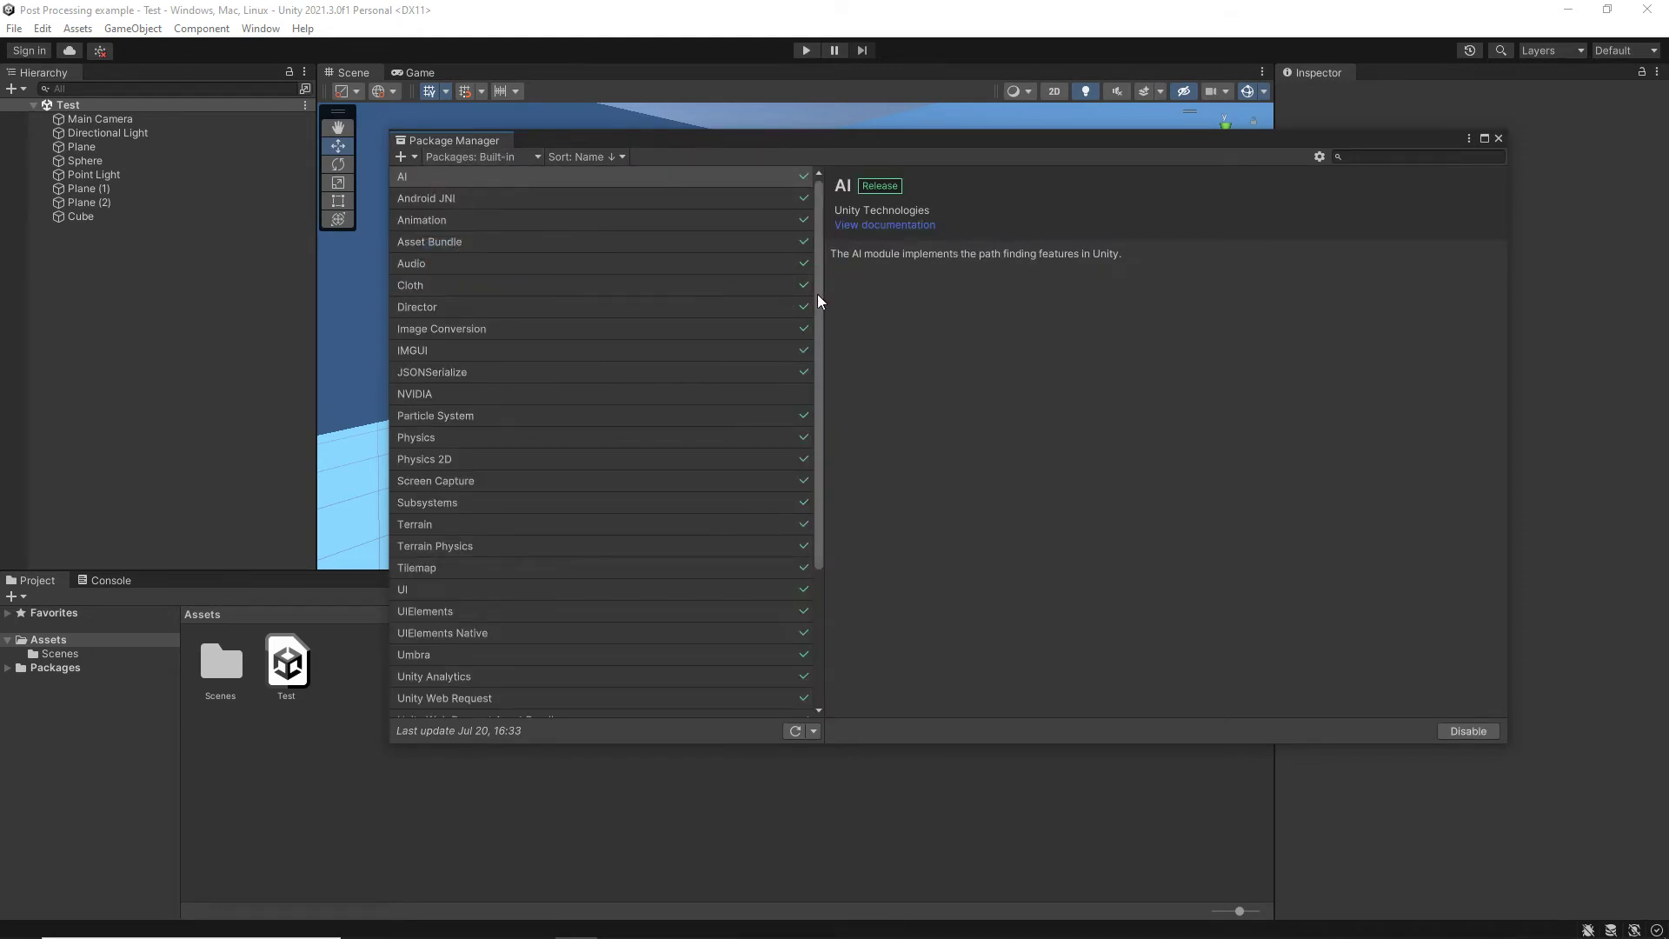
scroll(819, 301, down, 10)
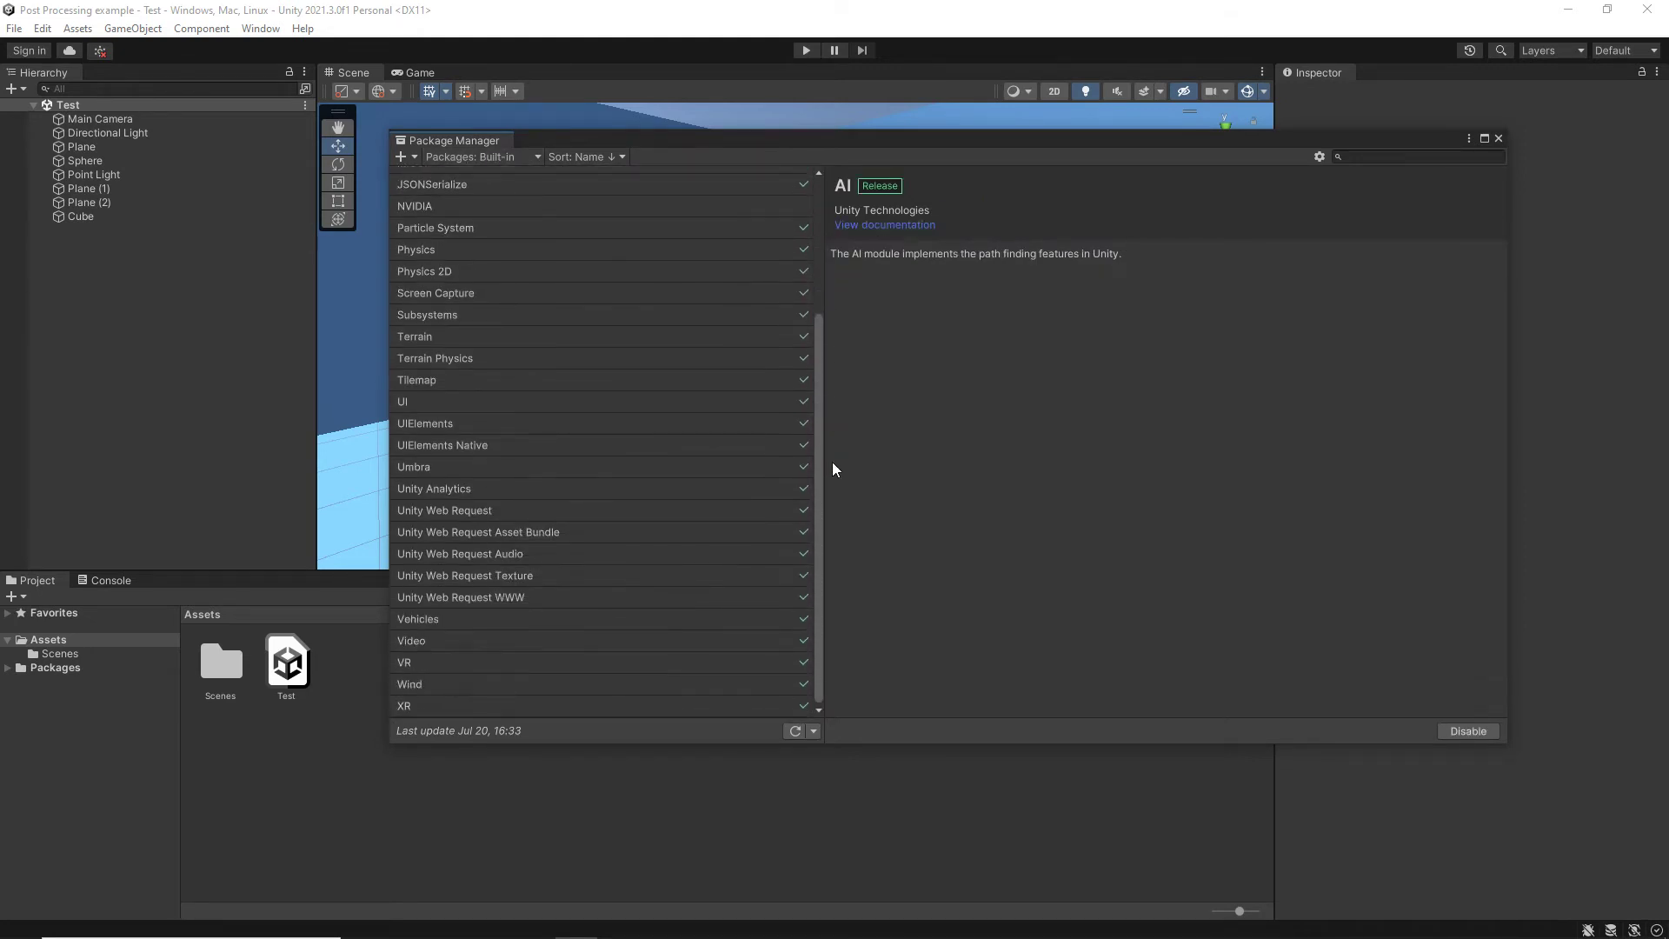
scroll(816, 337, up, 5)
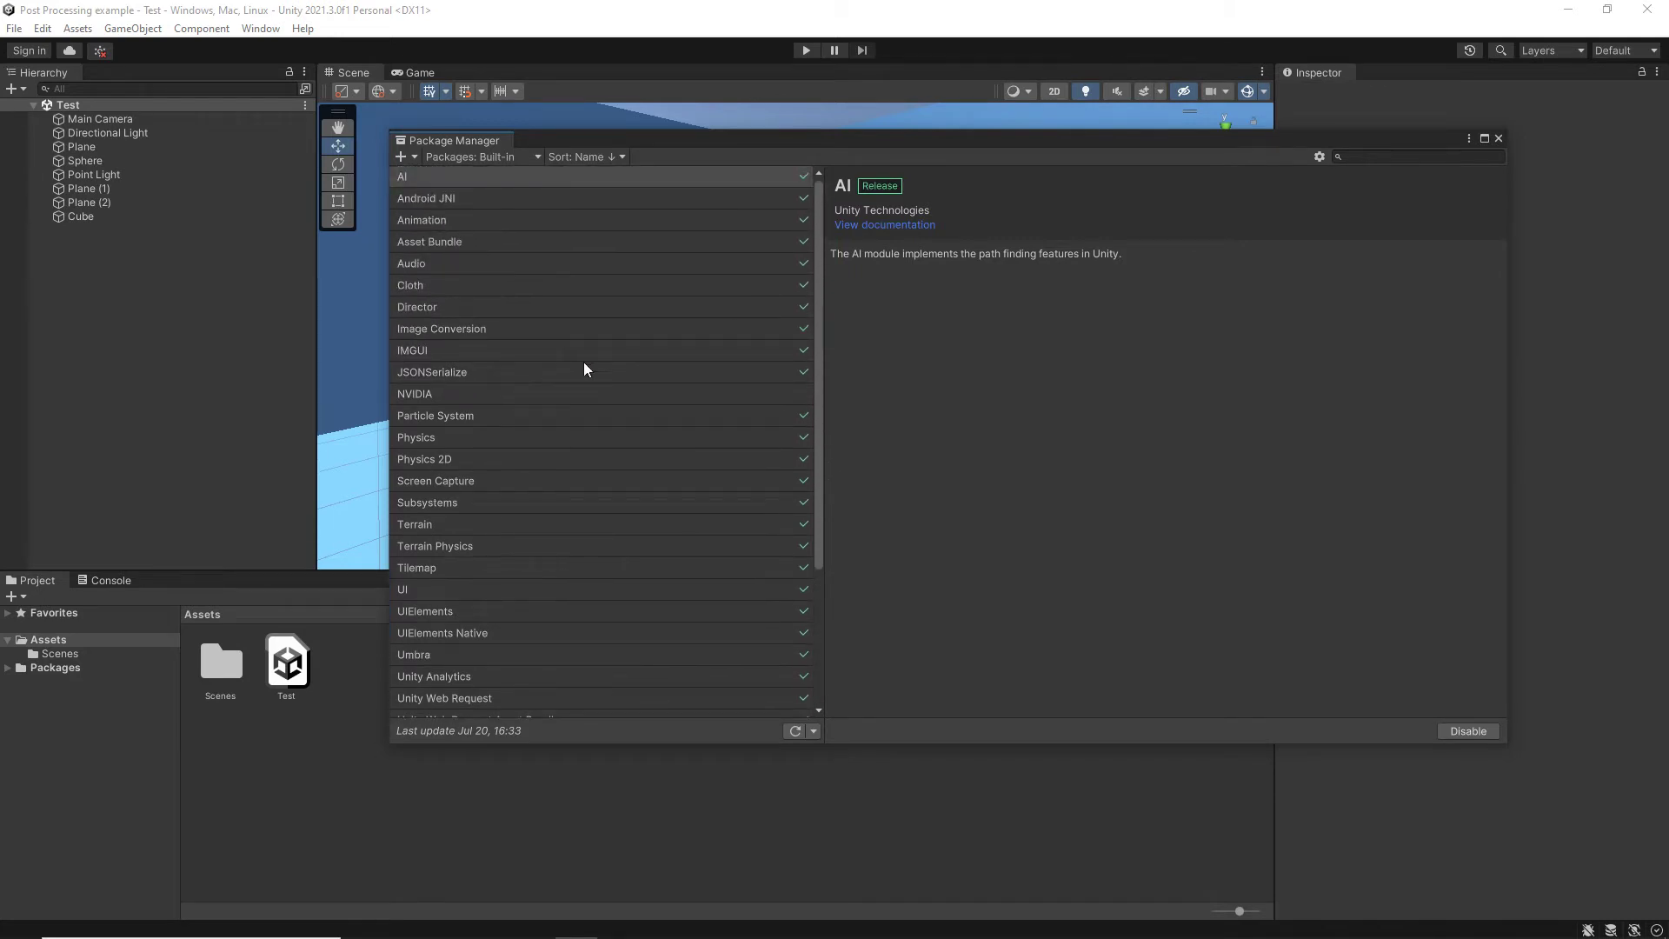
- Switch the package list to Unity Registry and scroll down to Post Processing 3.2.2
click(493, 153)
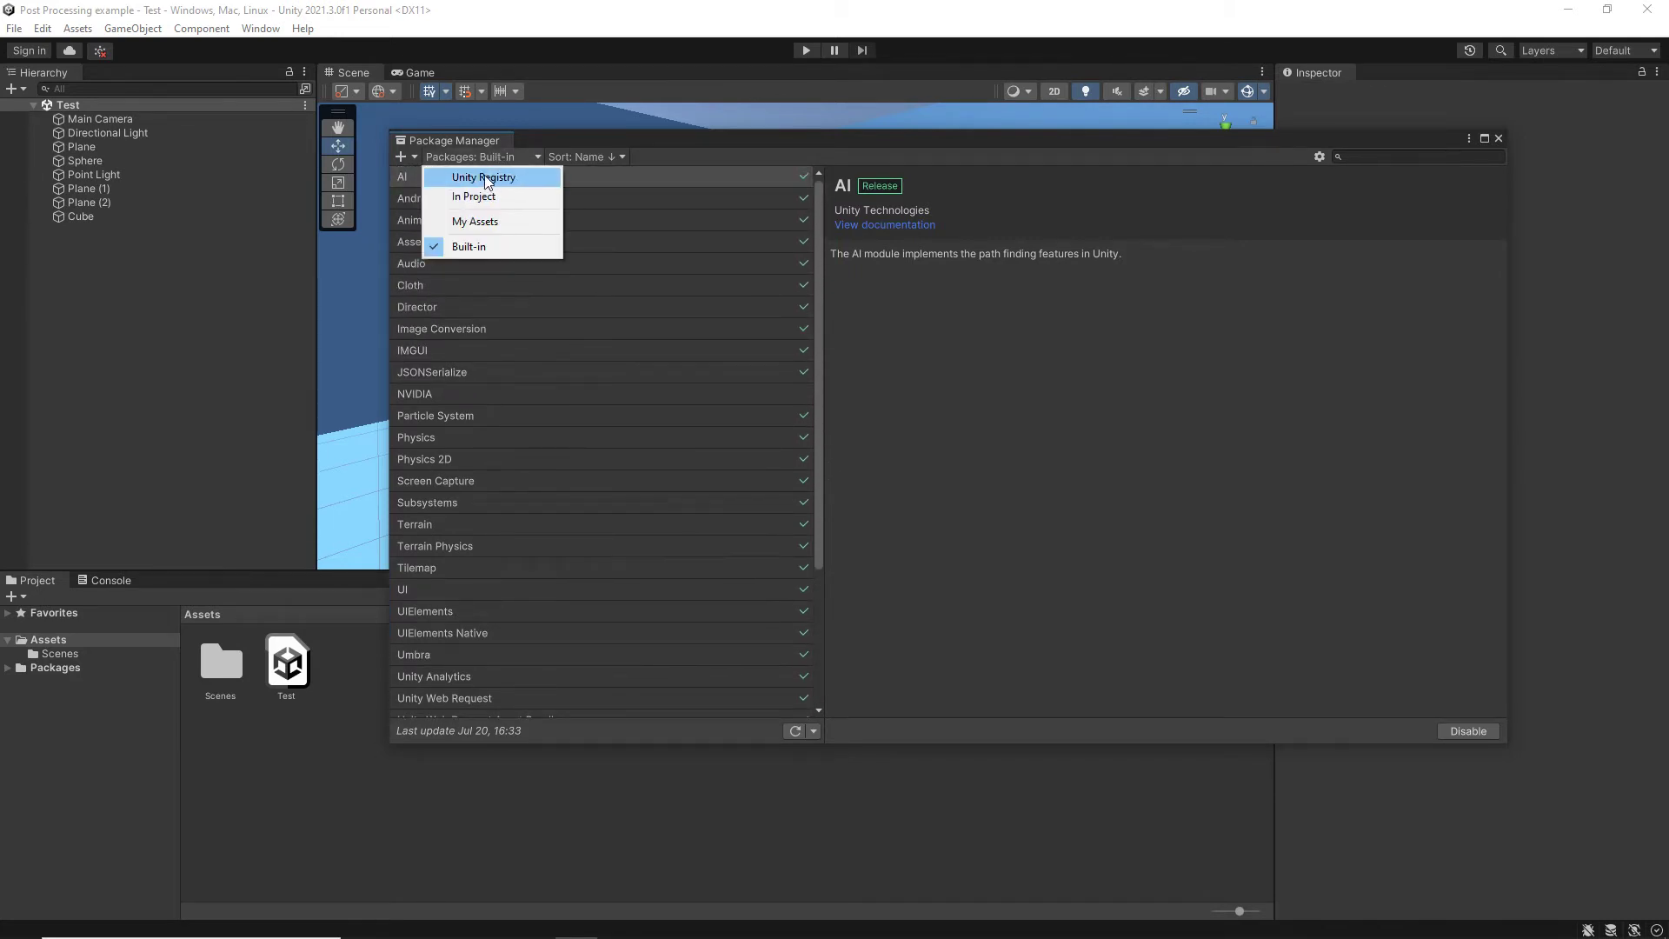
click(487, 175)
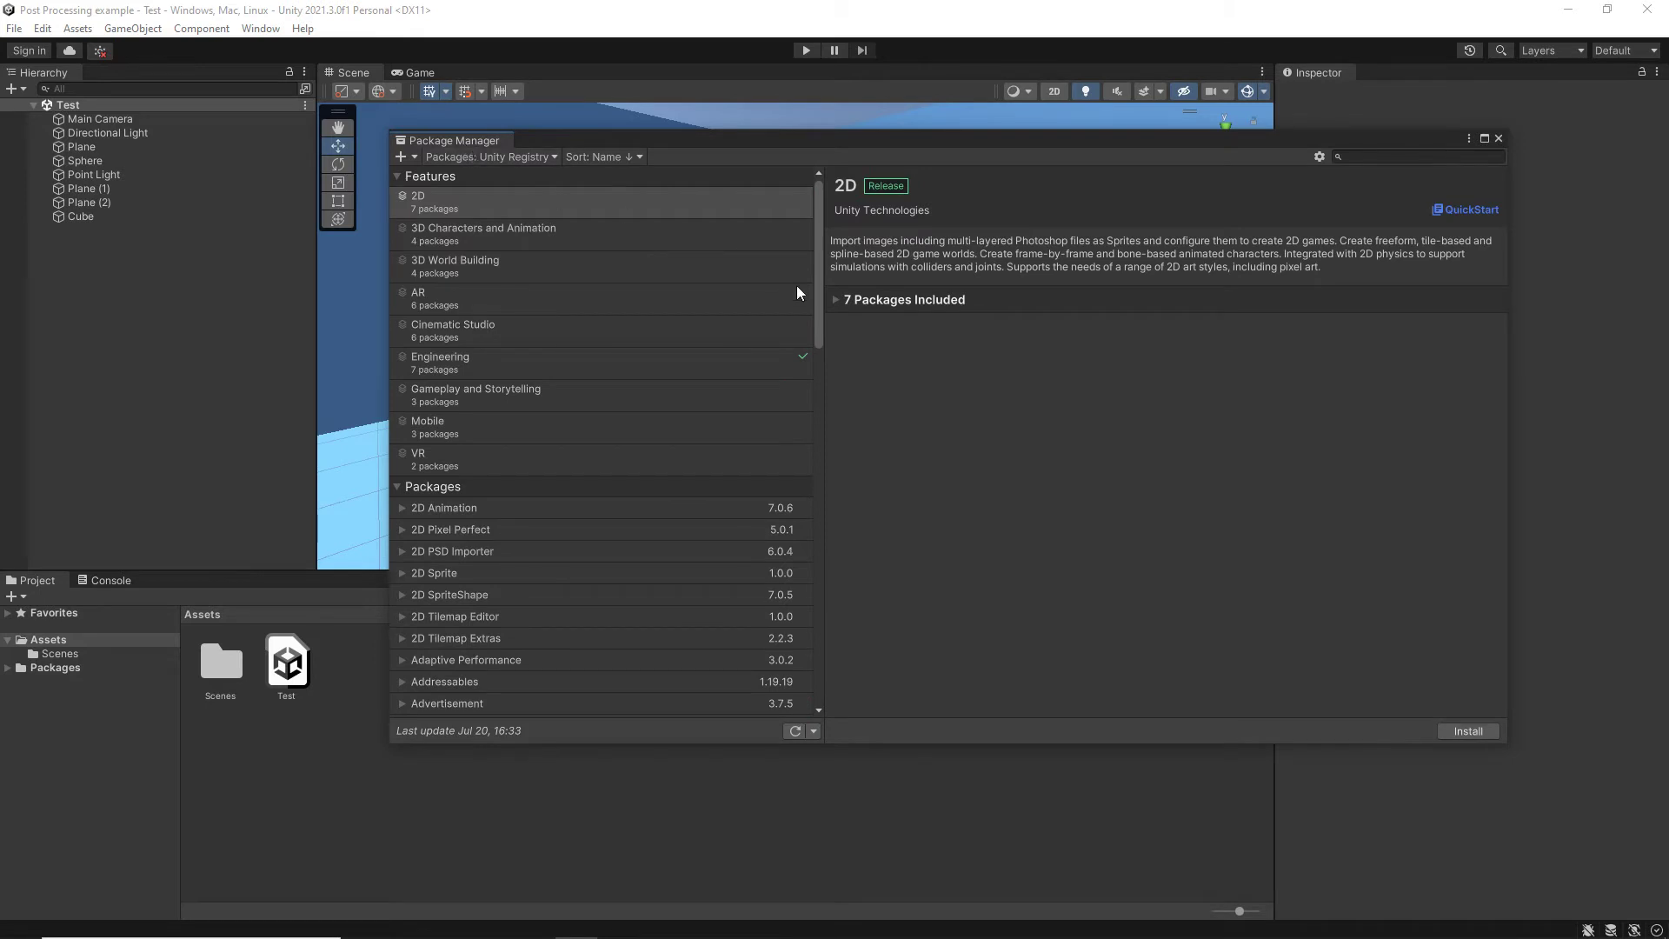
drag(818, 211, 847, 448)
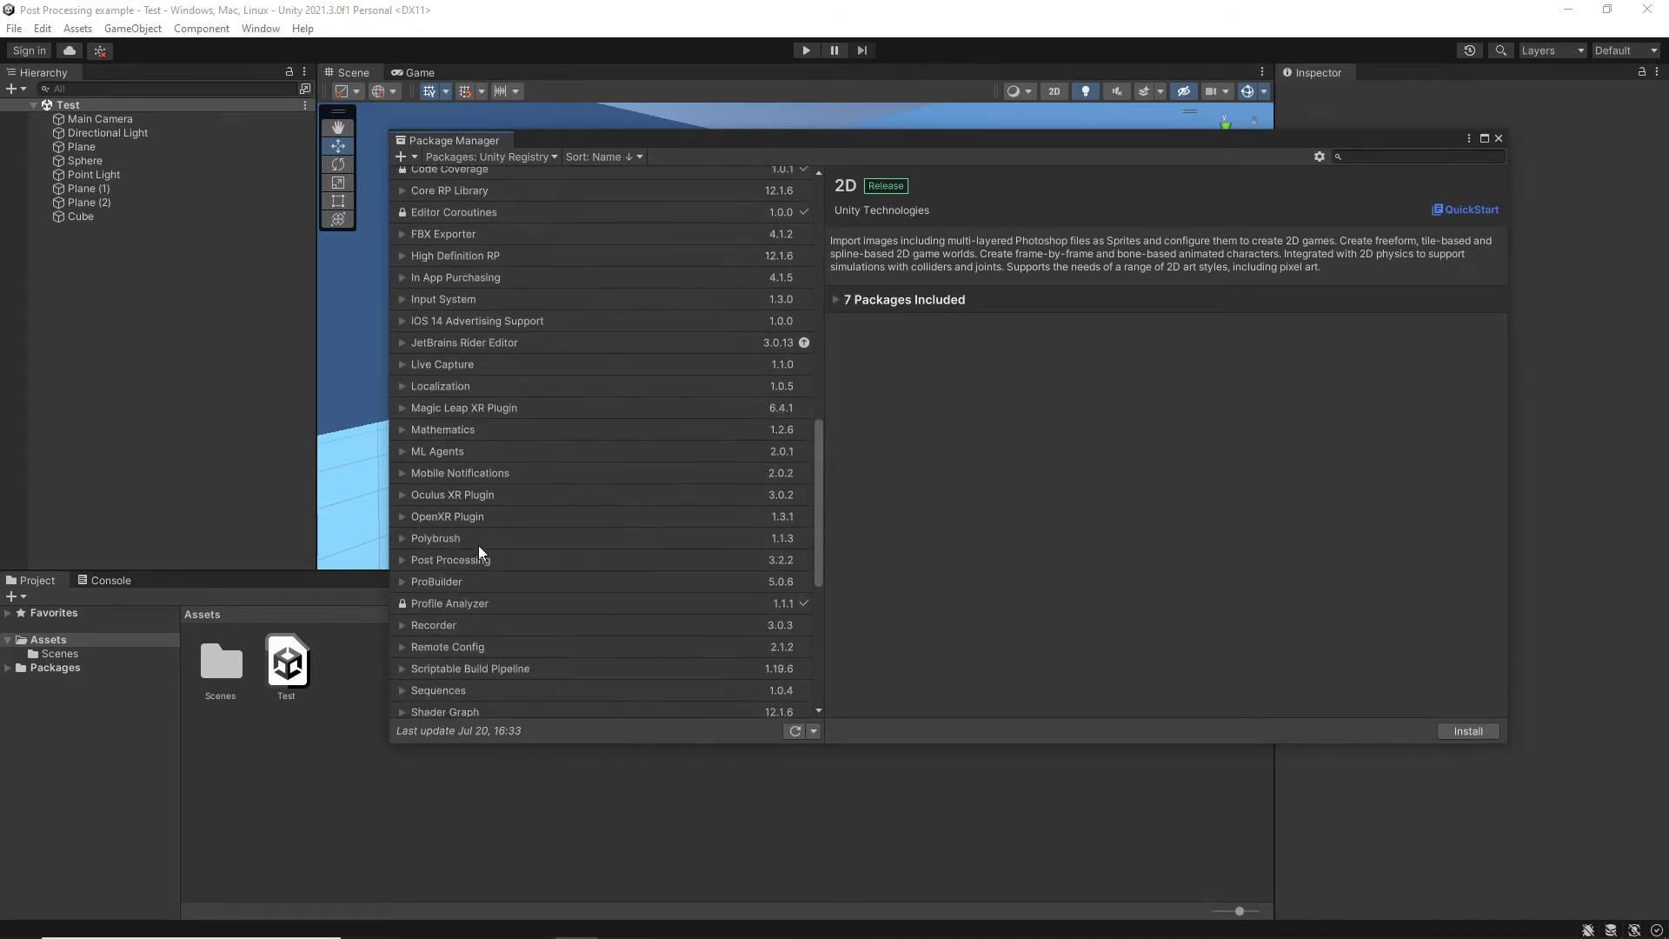
- Select Post Processing, check version 3.2.2, install it, and close the Package Manager
click(424, 561)
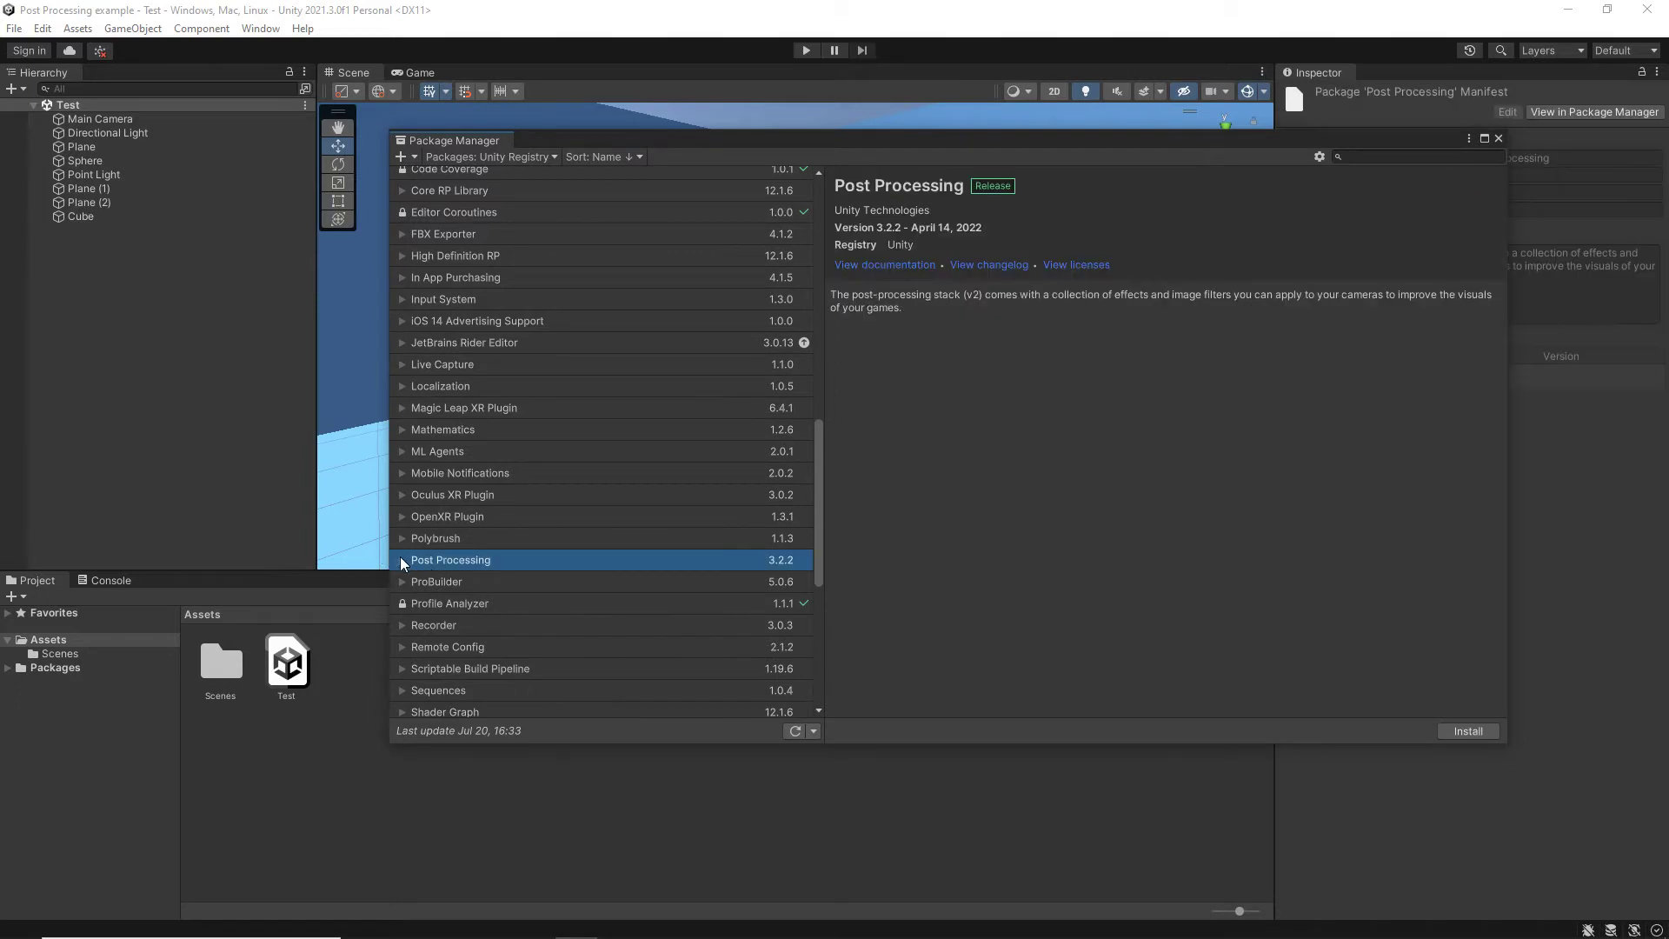
click(402, 560)
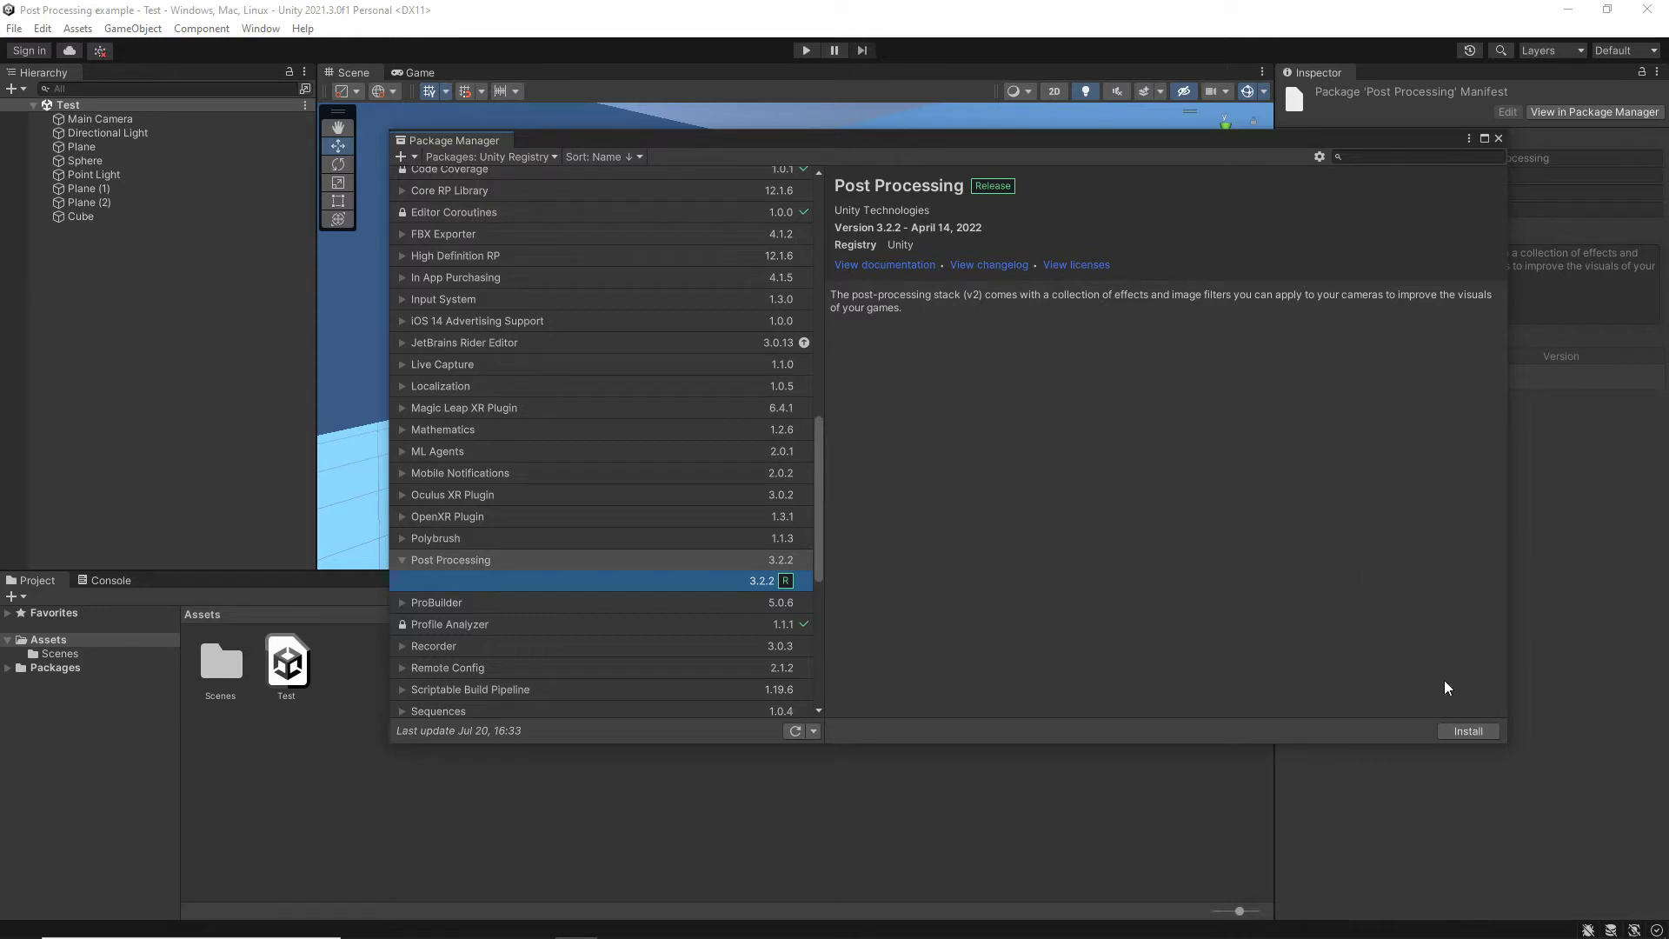
click(1467, 731)
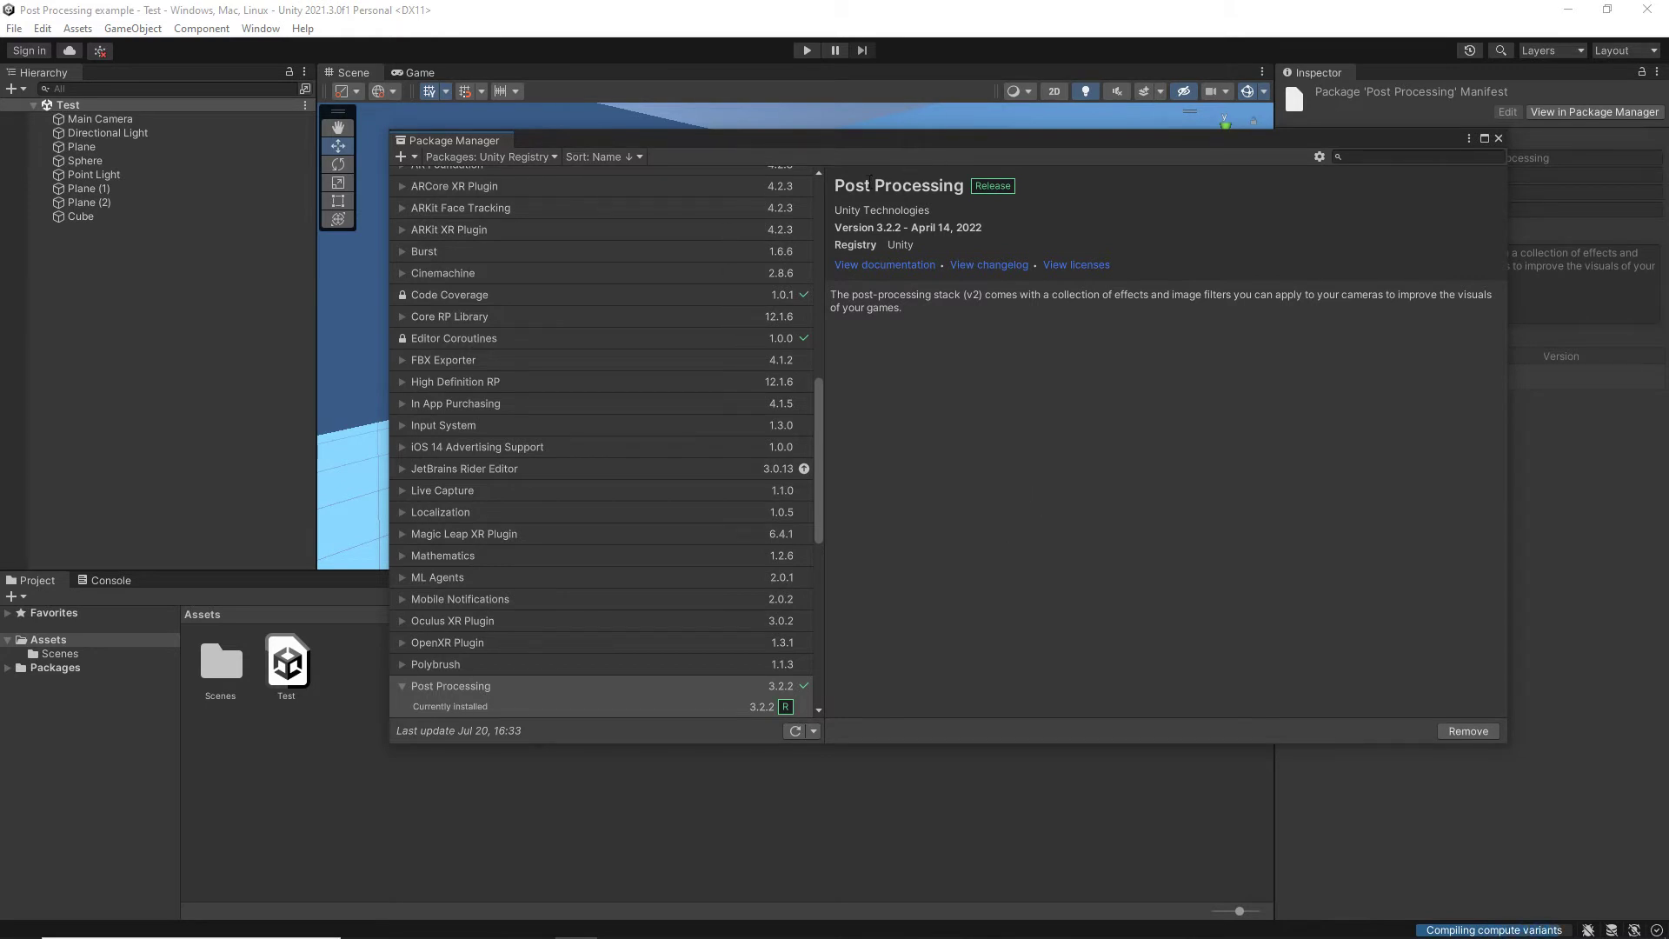
click(1498, 139)
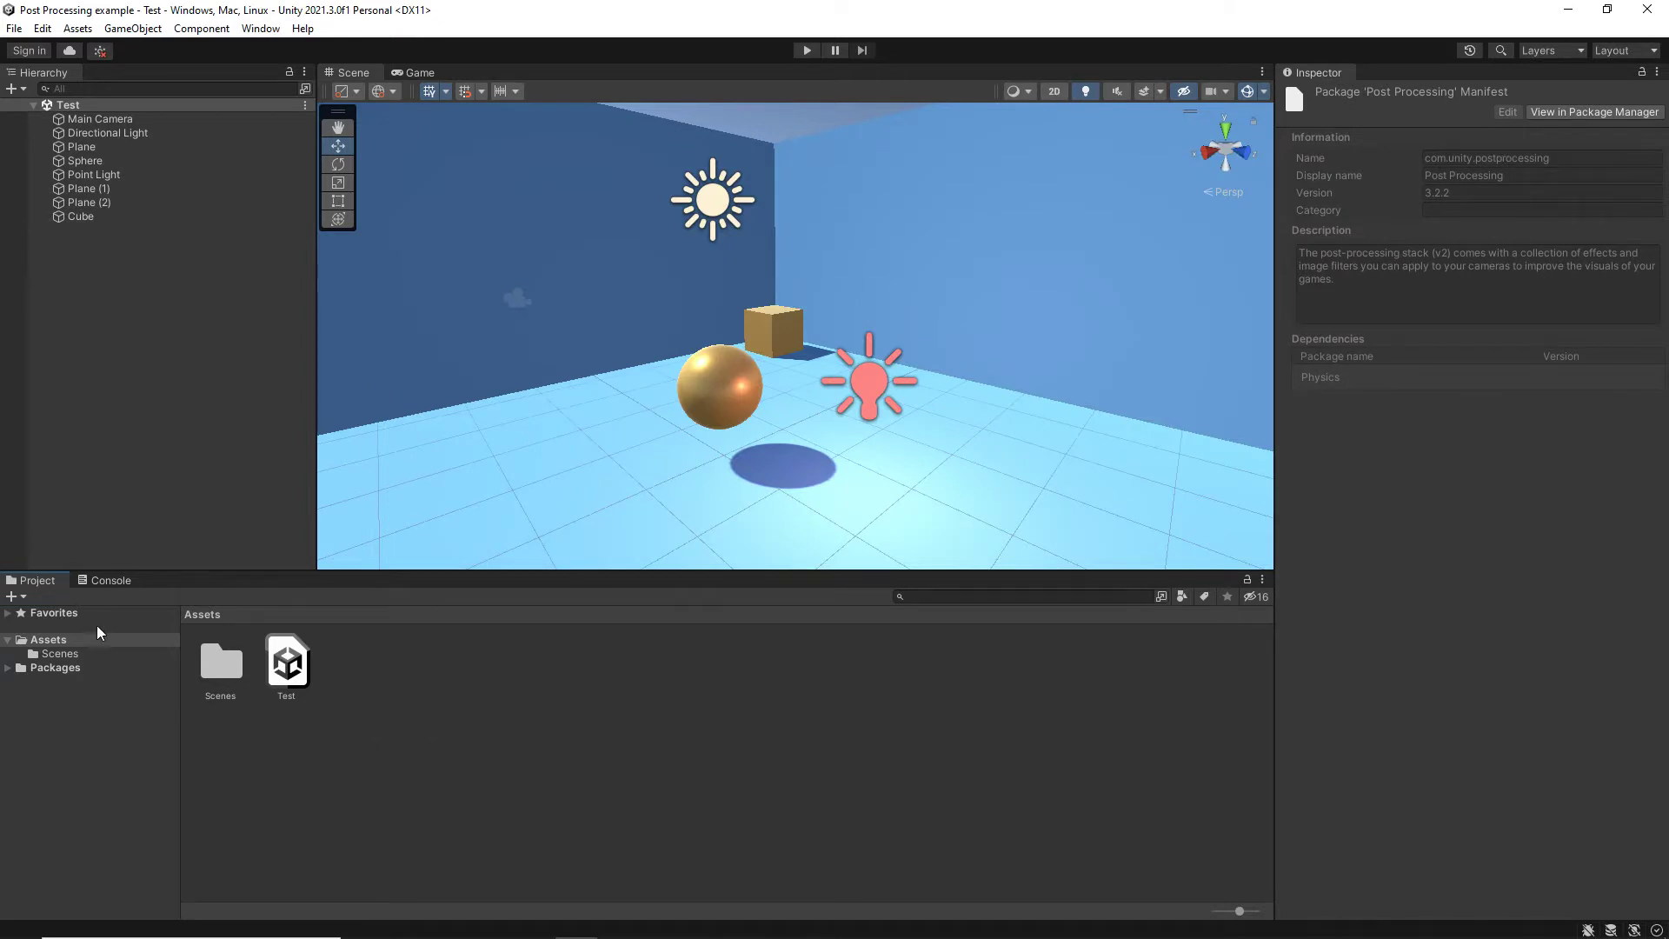
click(51, 669)
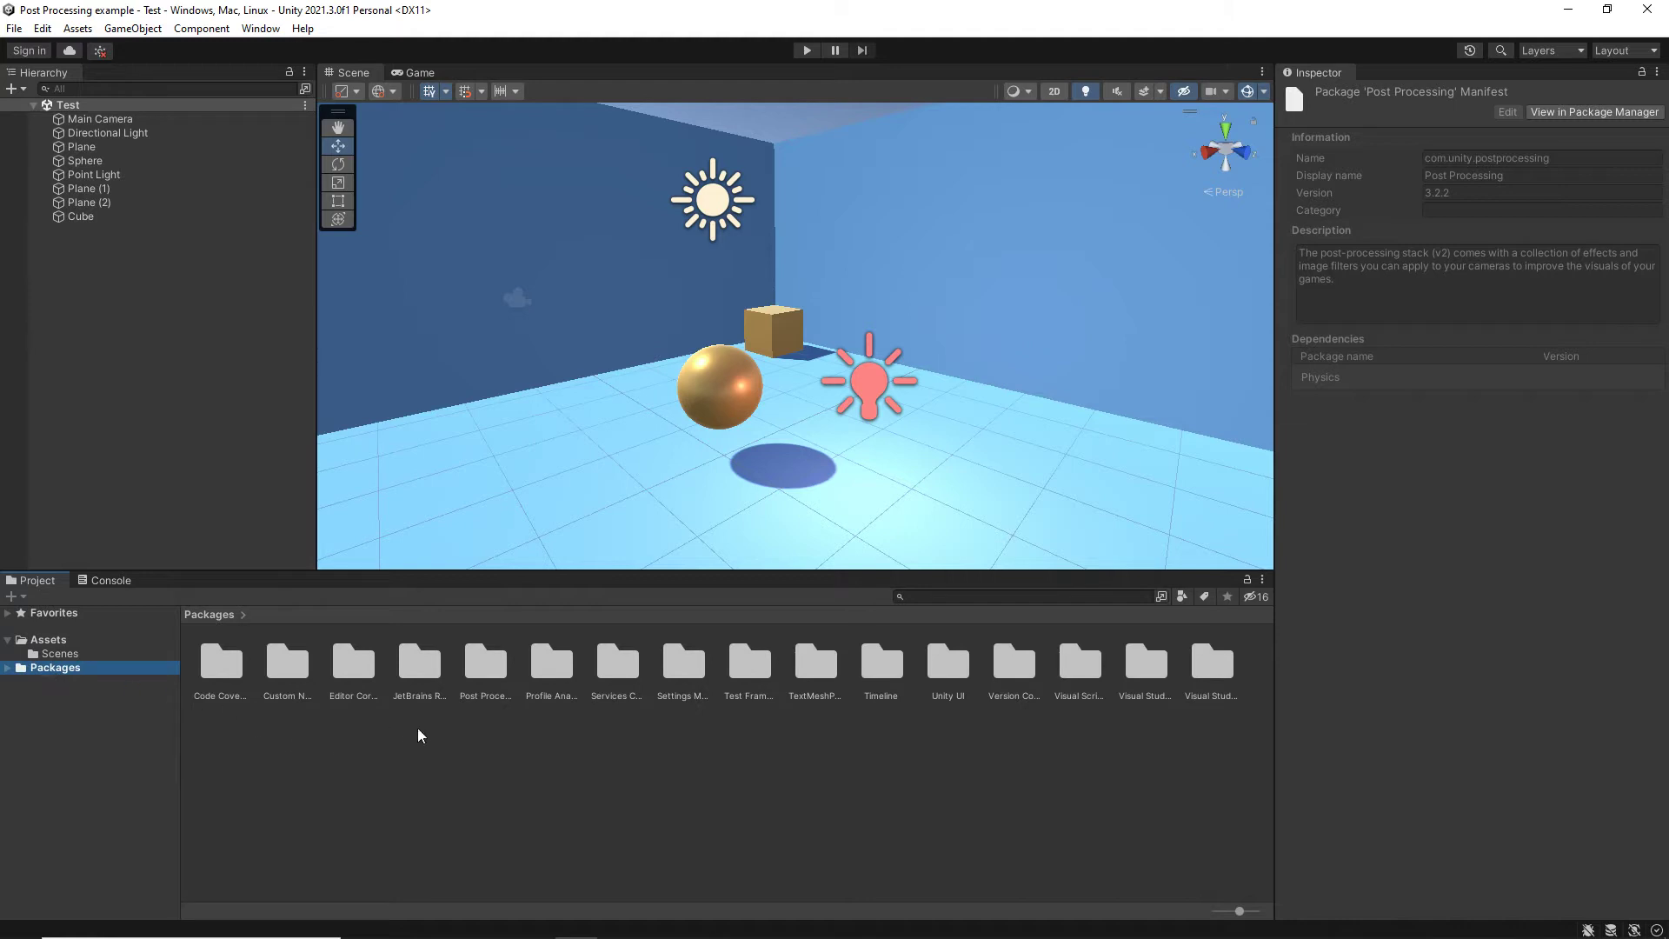
double_click(484, 659)
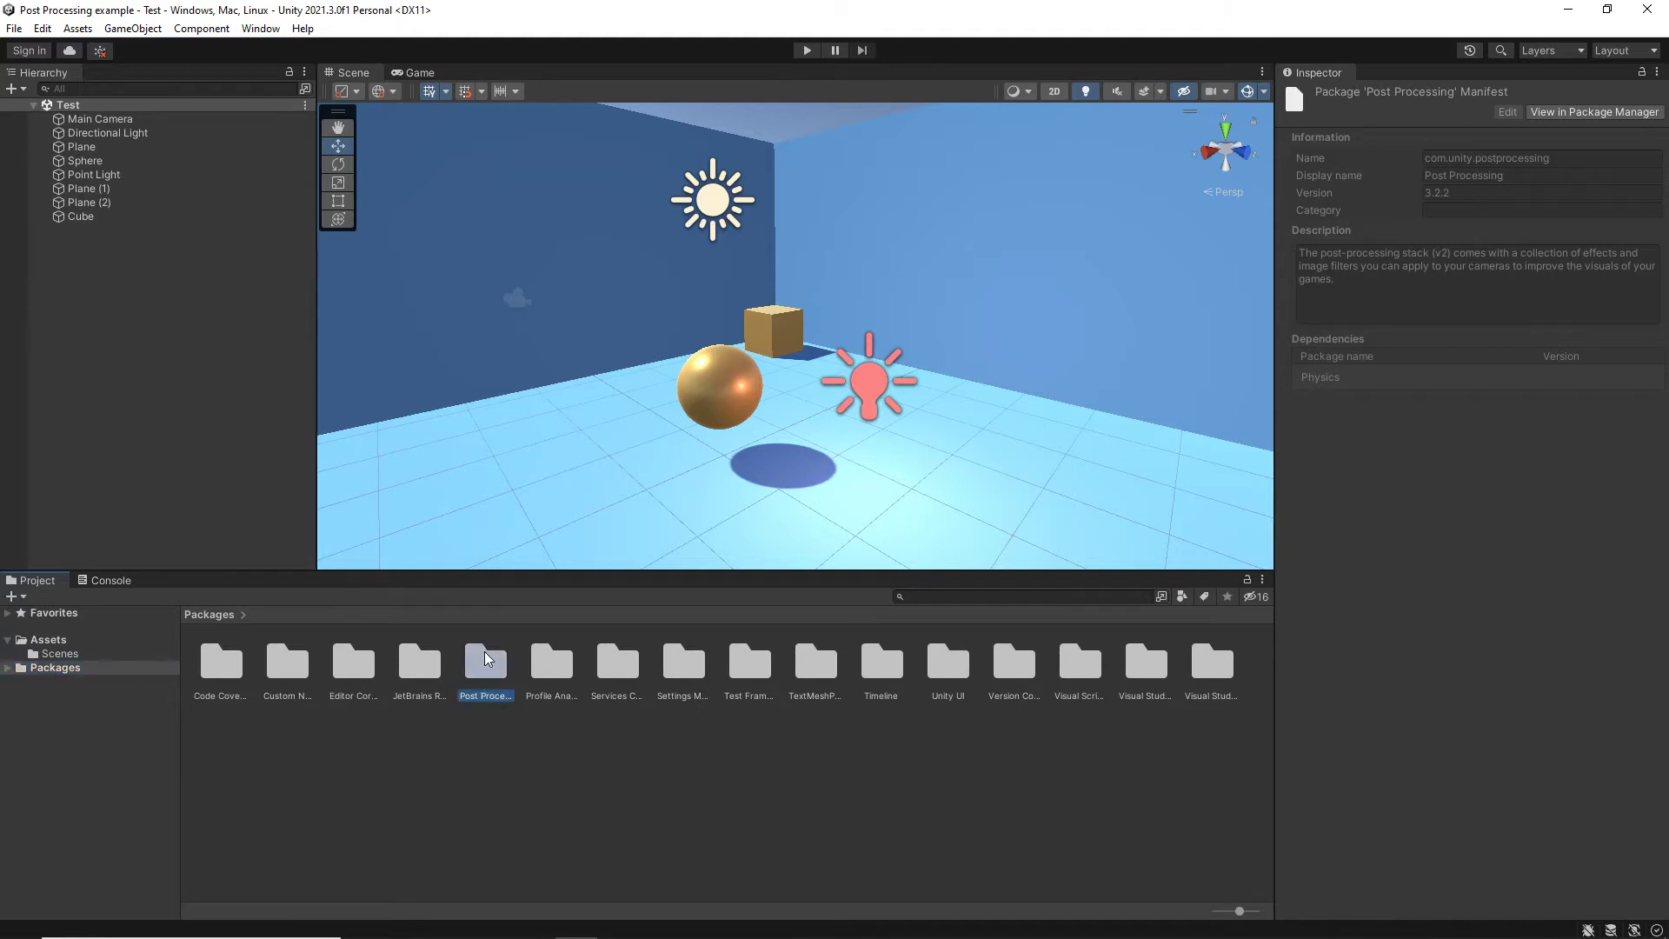
click(201, 617)
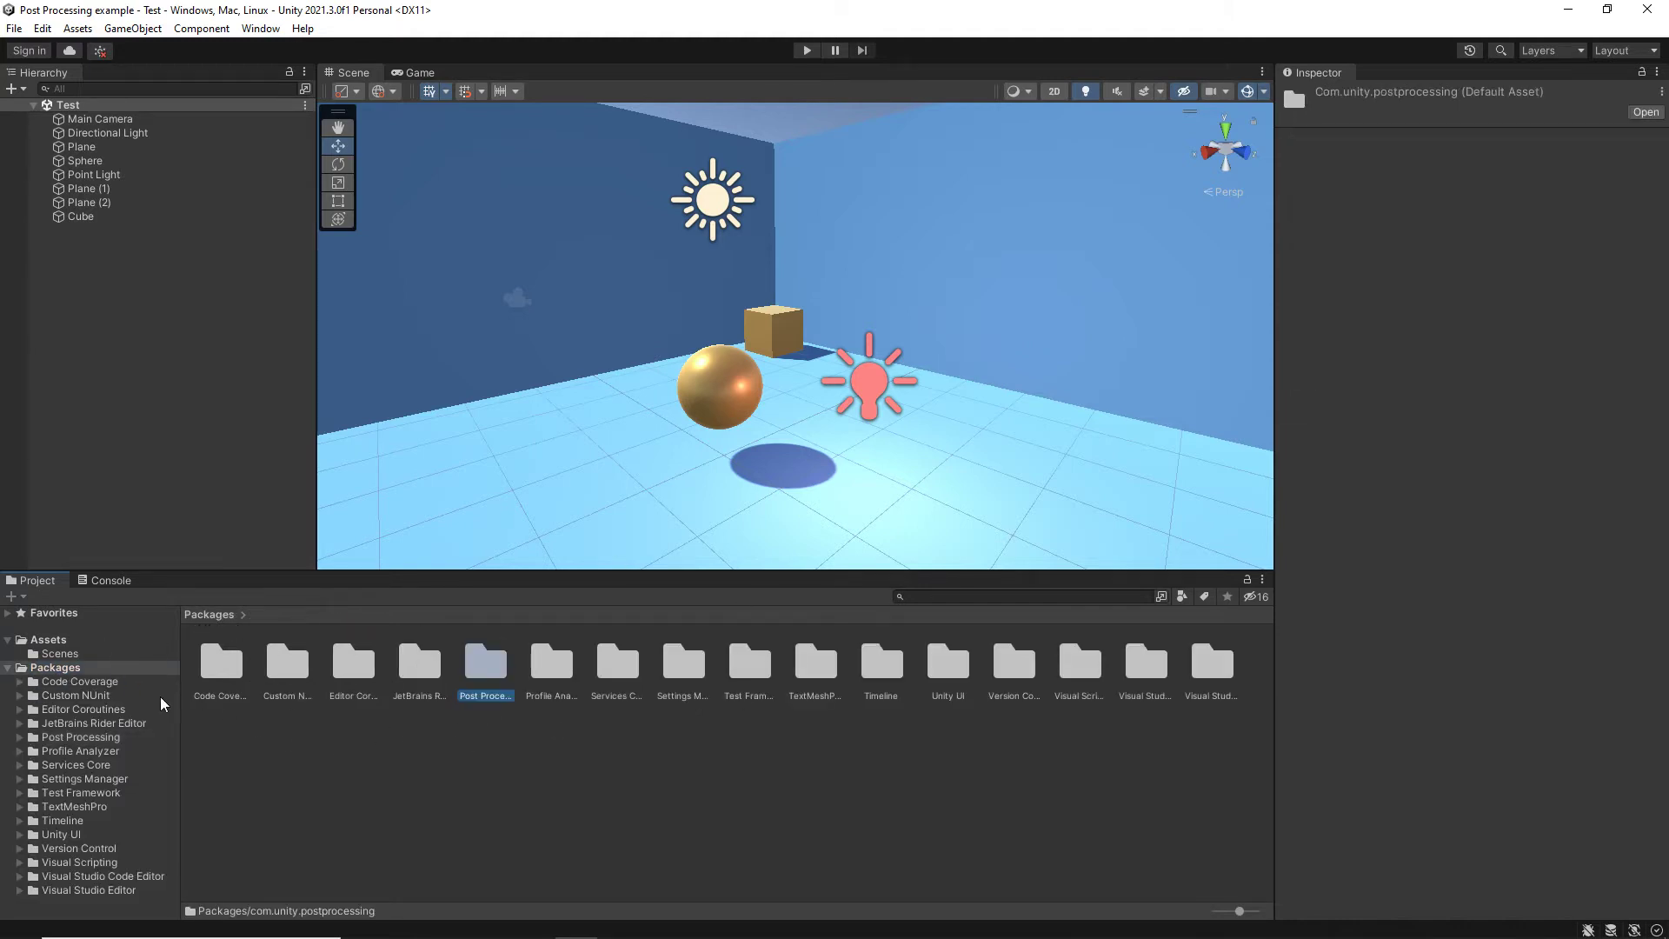
click(7, 668)
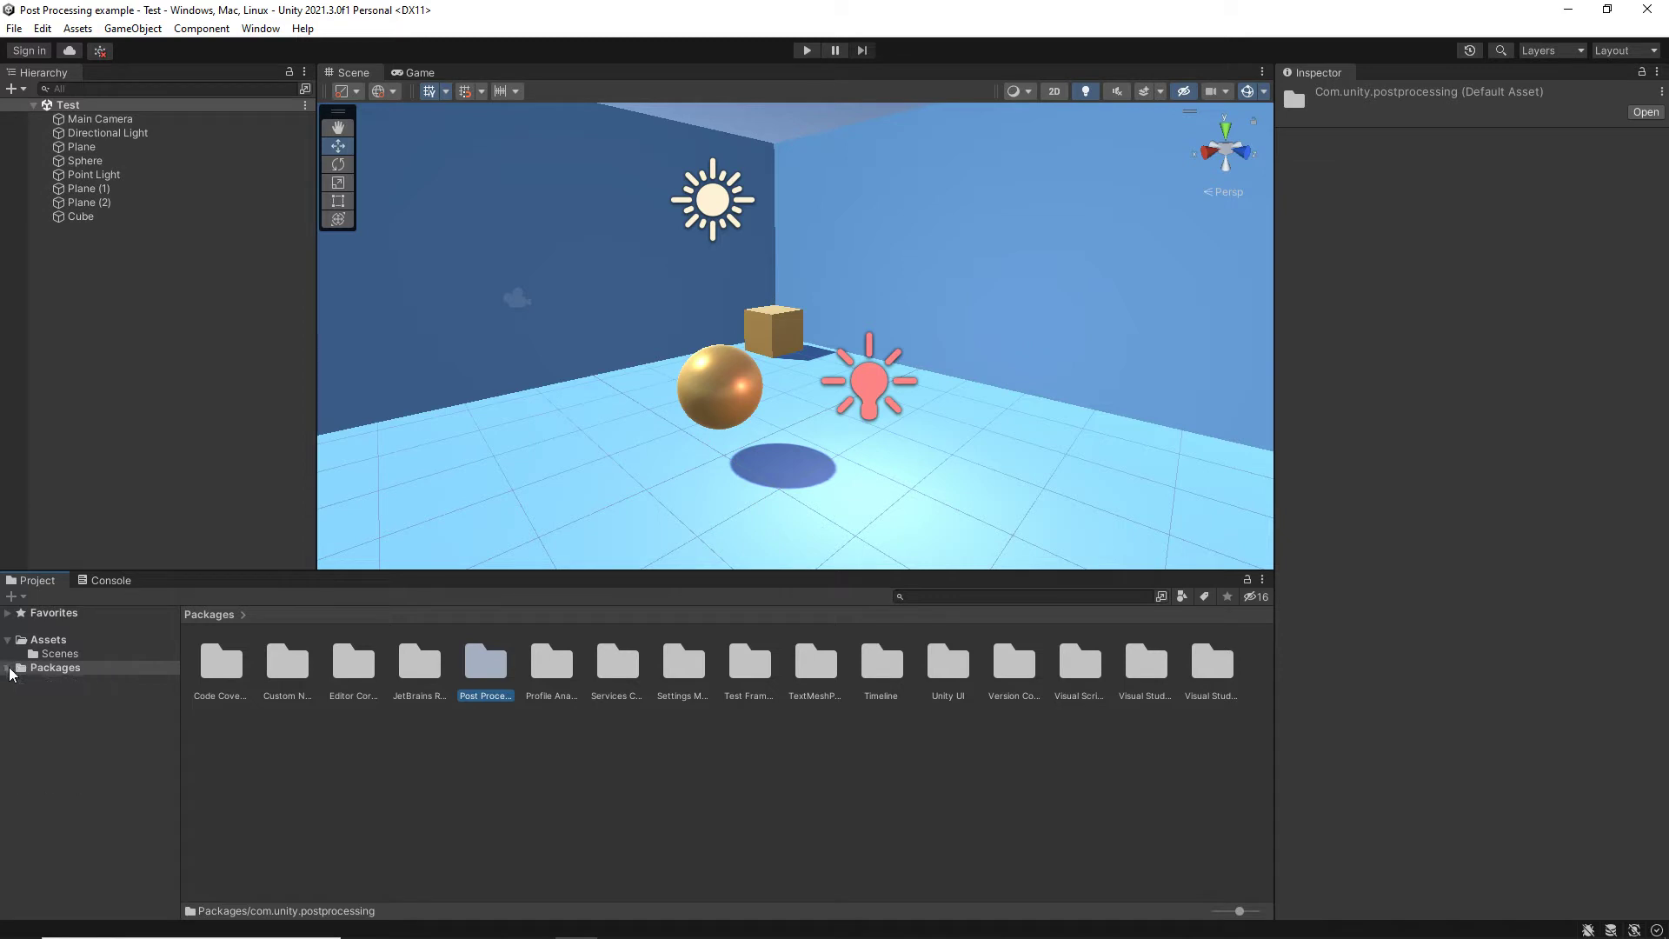
click(404, 774)
click(48, 641)
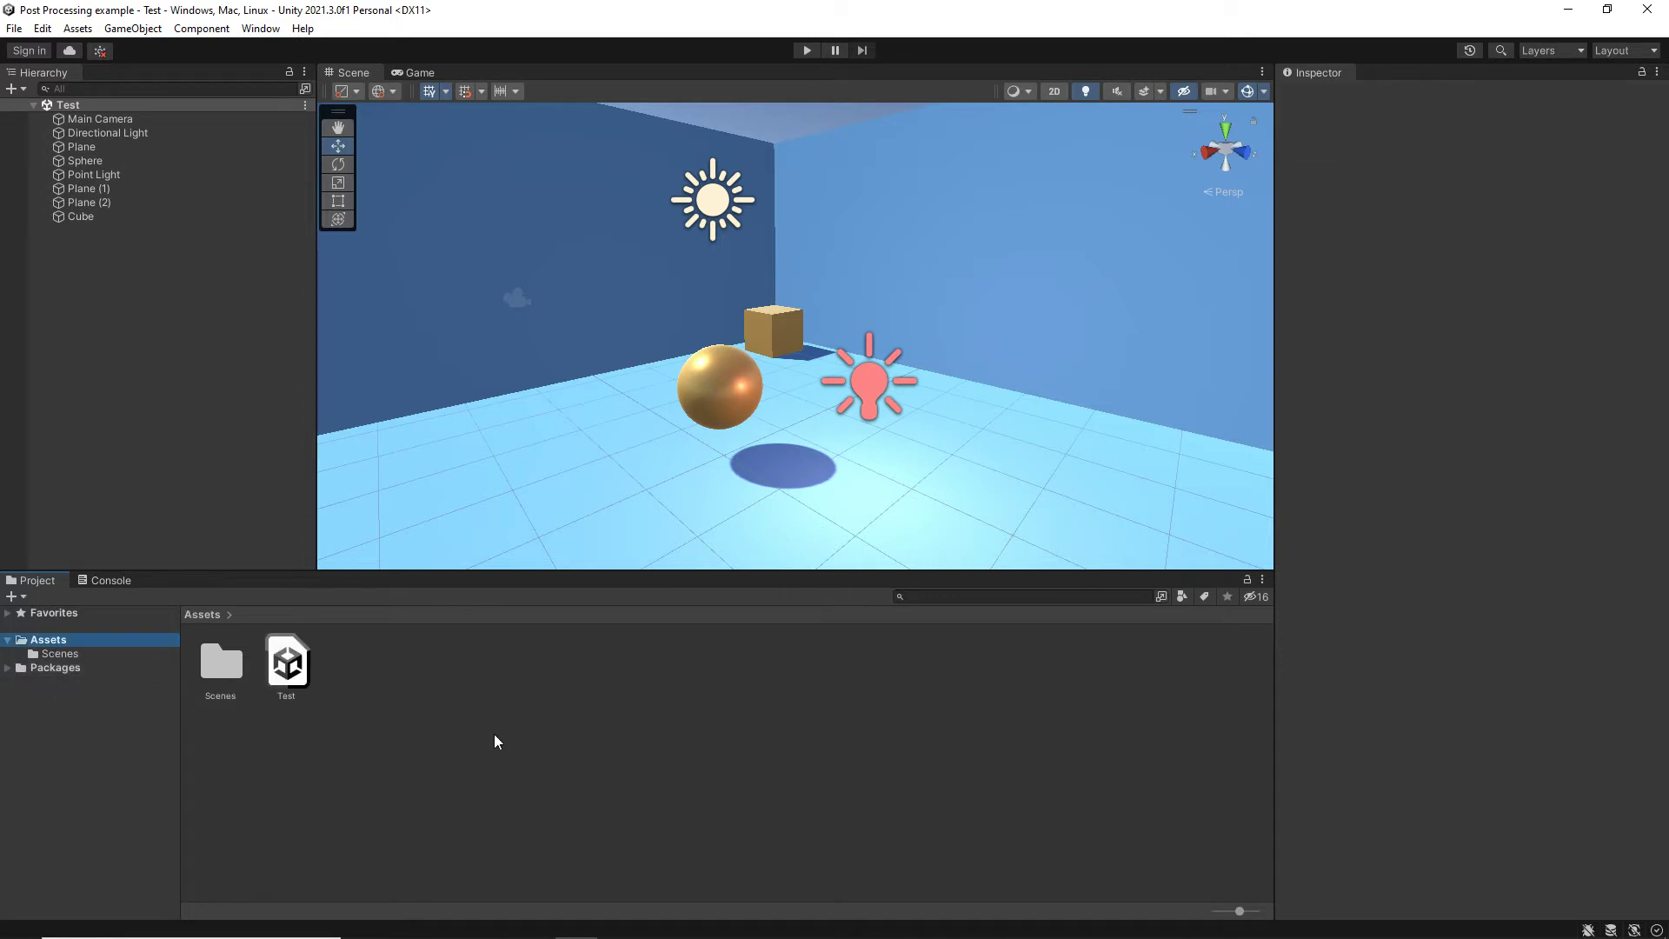
- Search components for 'post' and add a Post-process Layer to the Main Camera
click(75, 120)
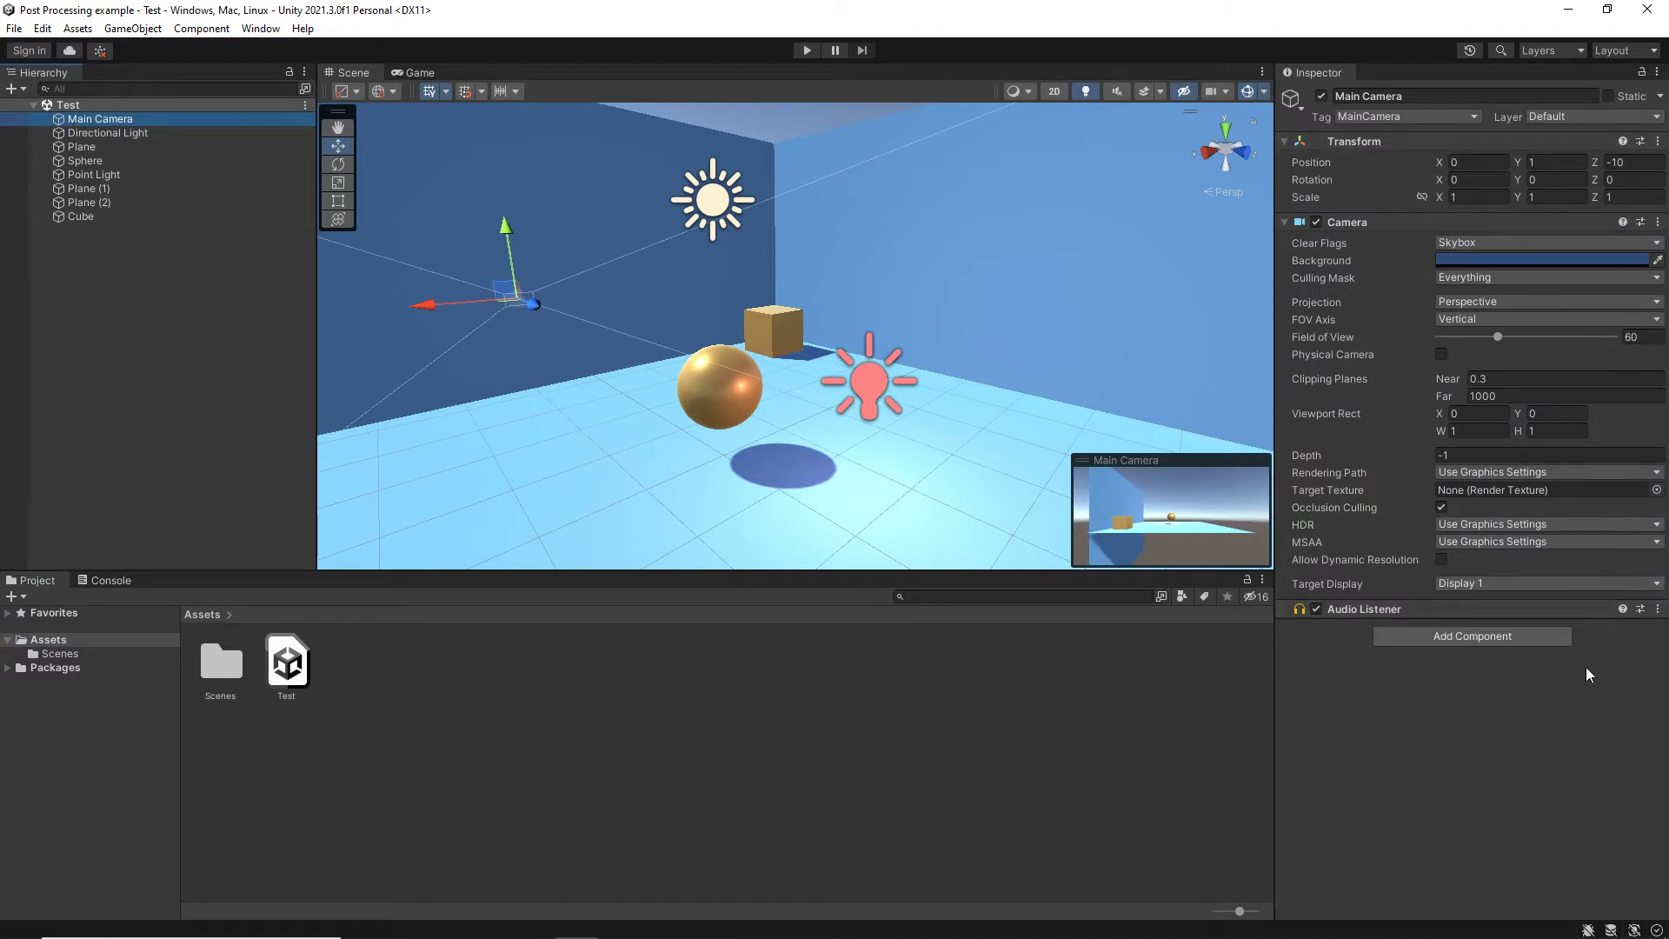
click(1469, 635)
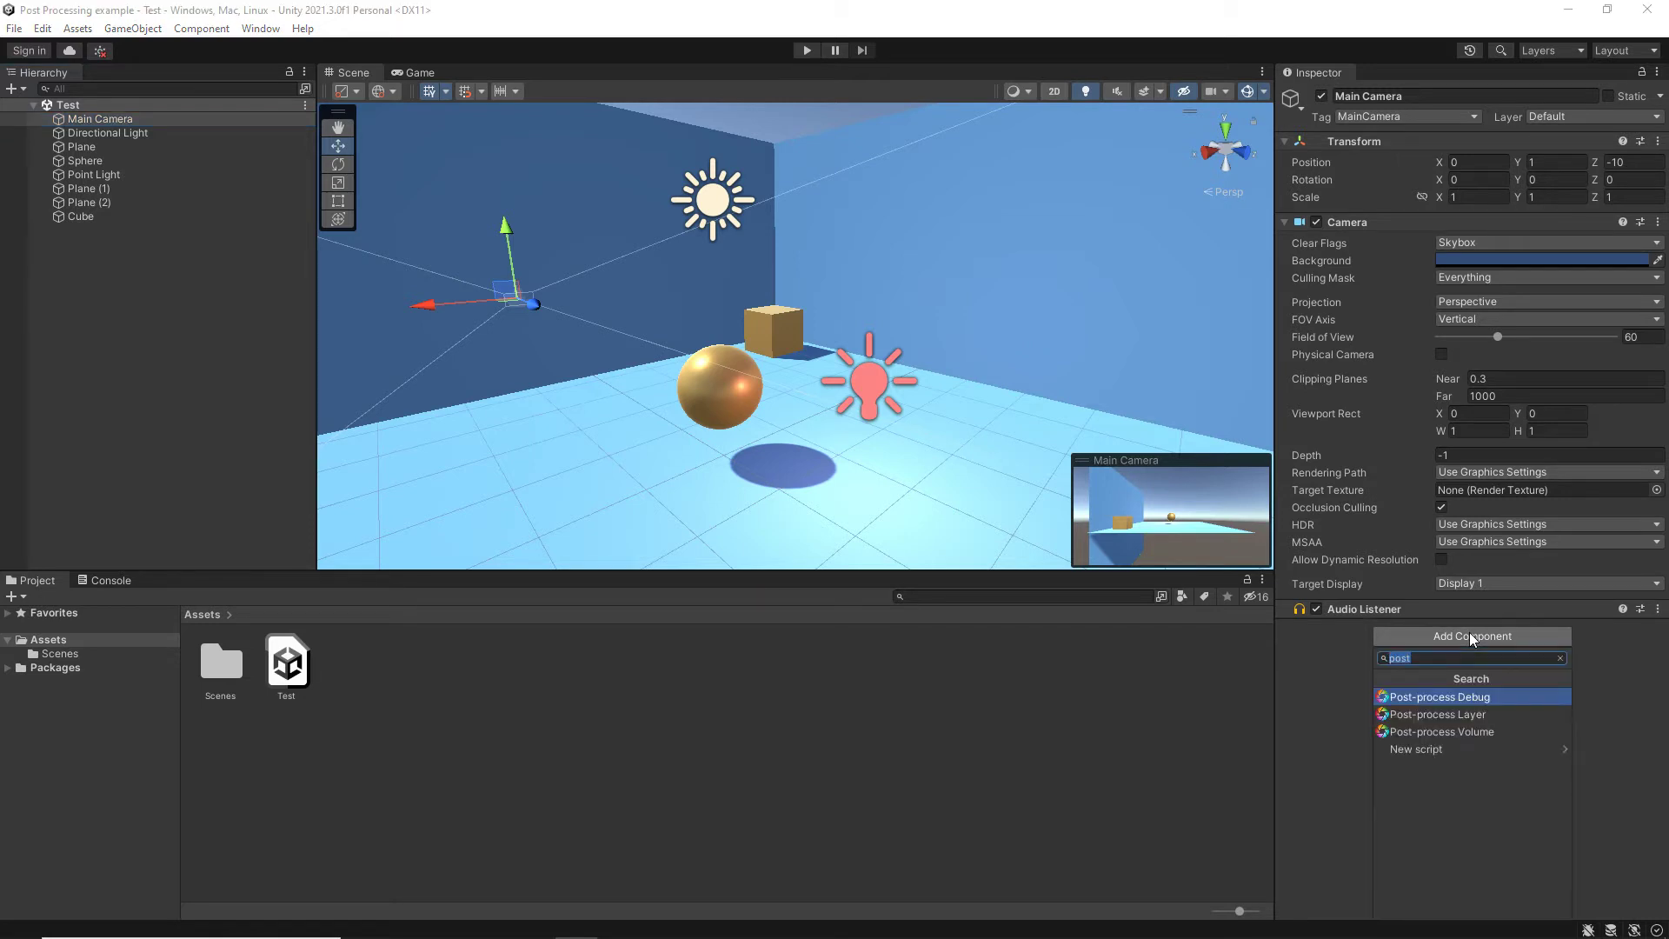
text(post)
click(1422, 718)
scroll(1401, 751, down, 2)
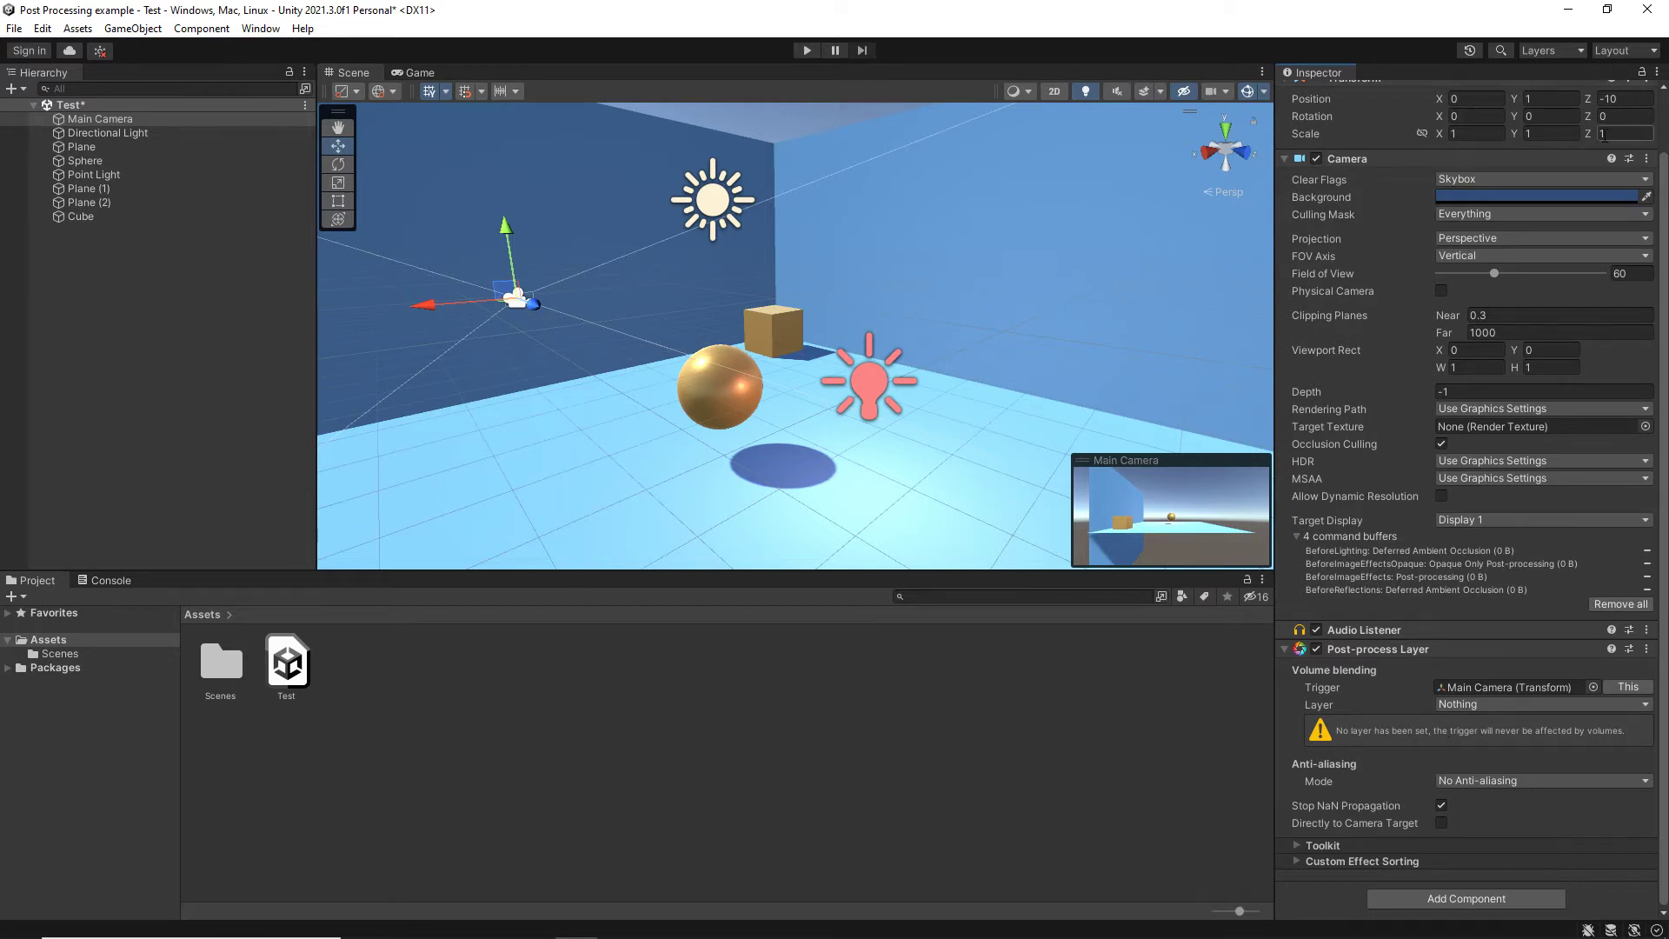
scroll(1548, 259, up, 2)
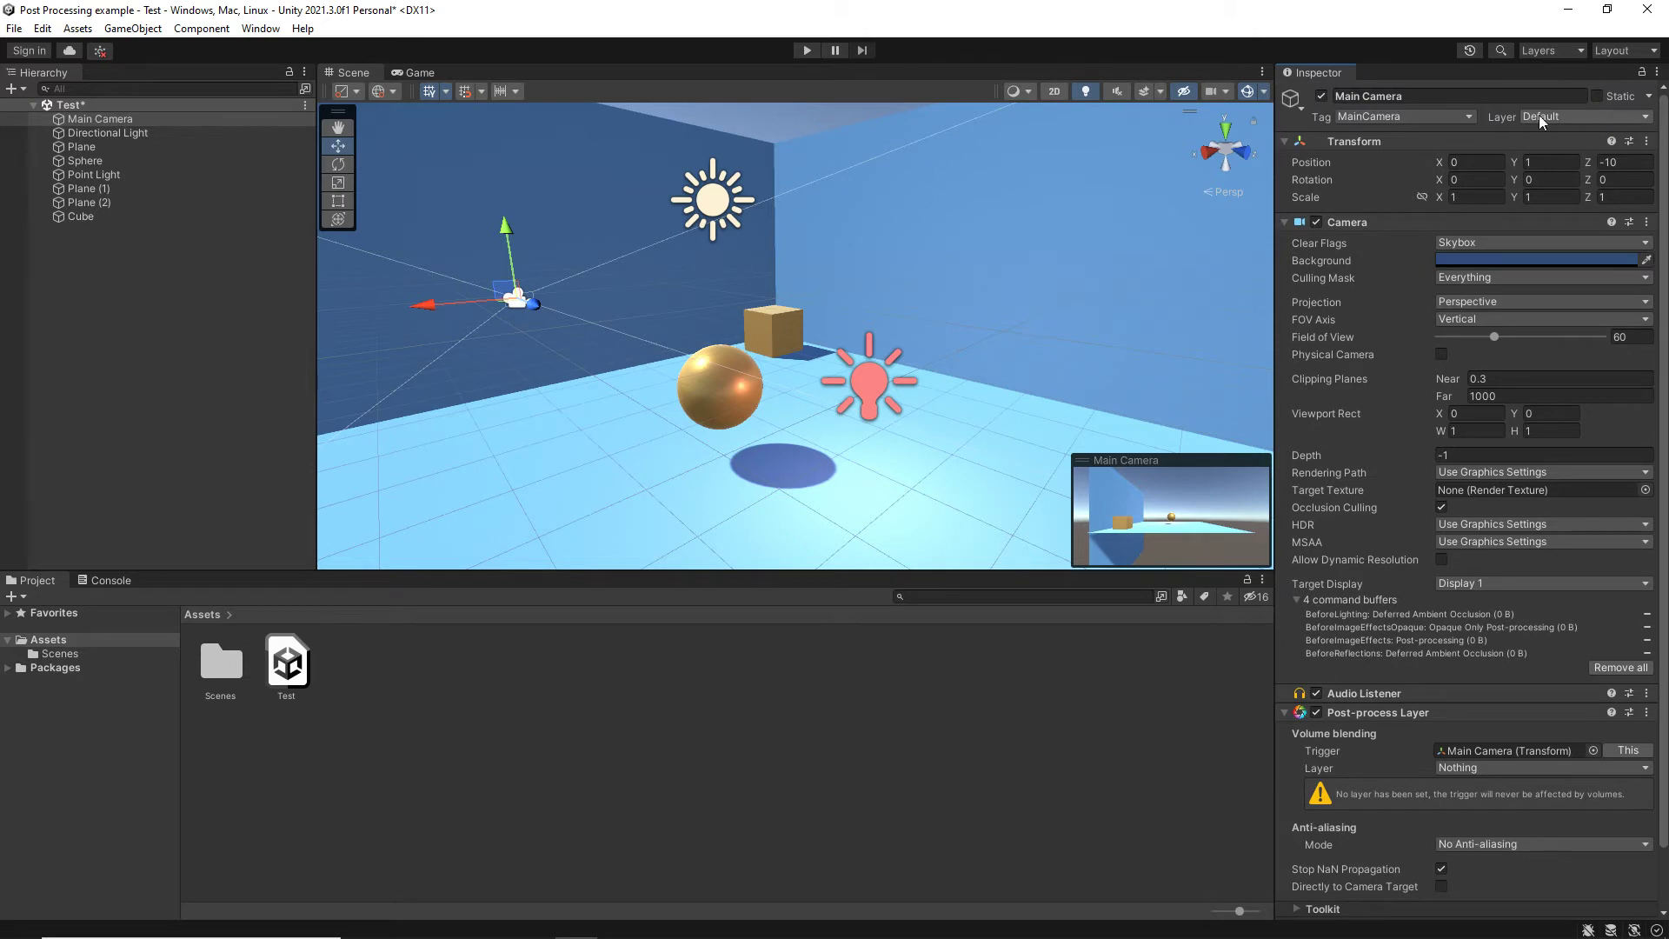
- From the camera's Layer menu, add User Layer 6 named 'PostProcessing'
click(1566, 113)
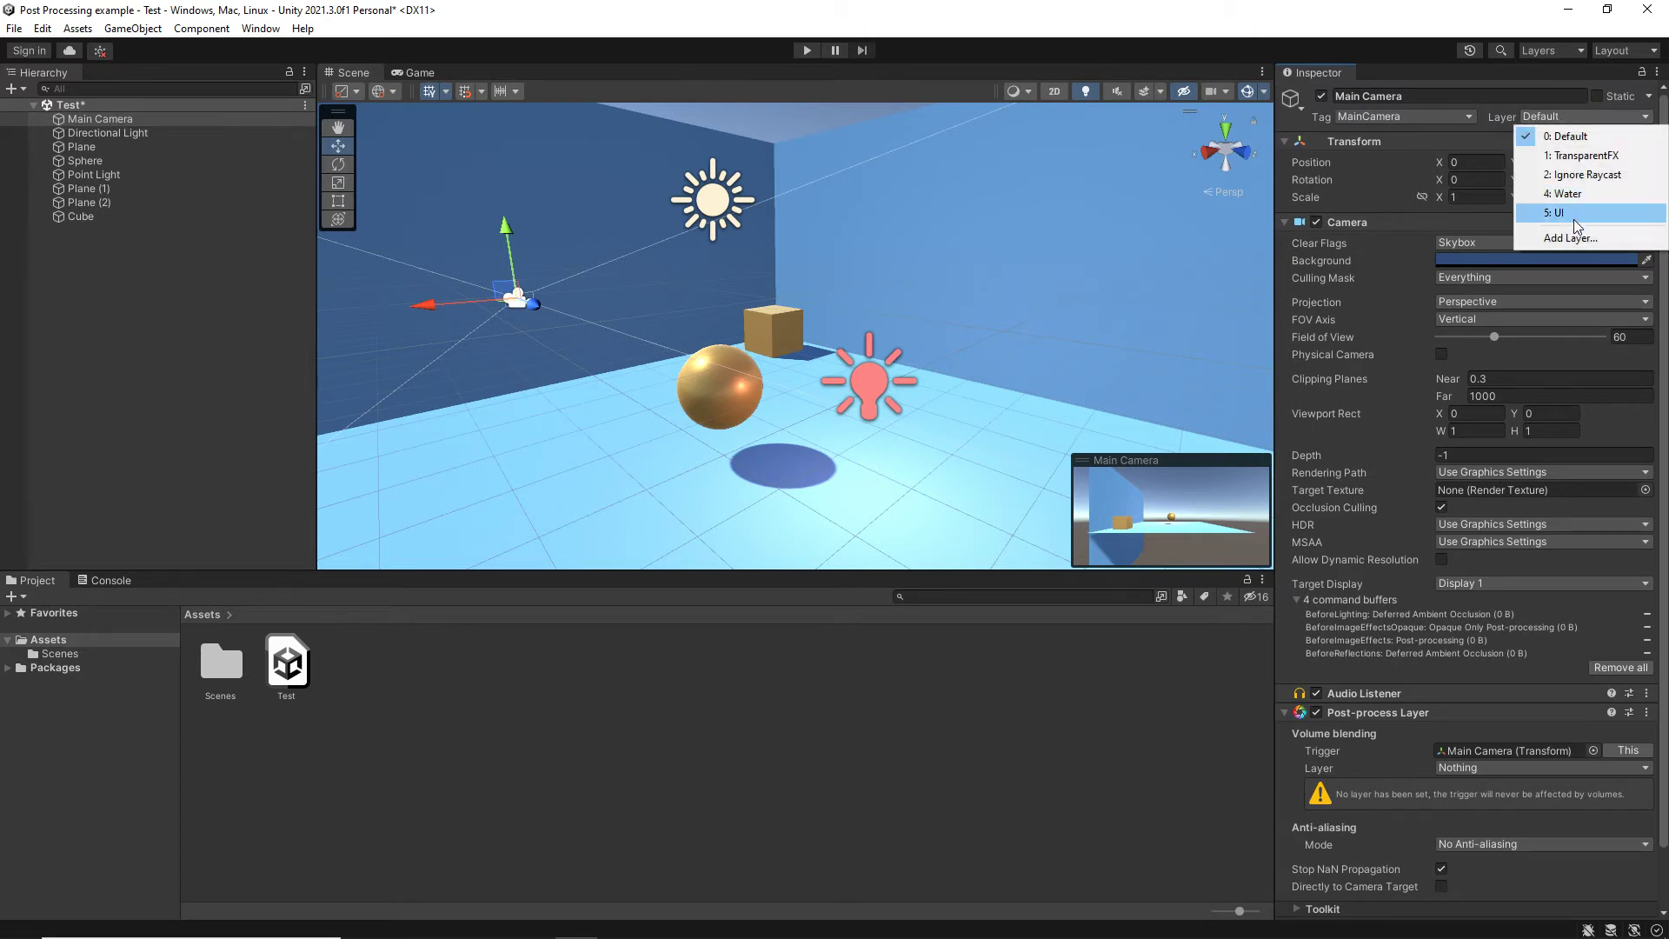
click(1573, 244)
click(1495, 302)
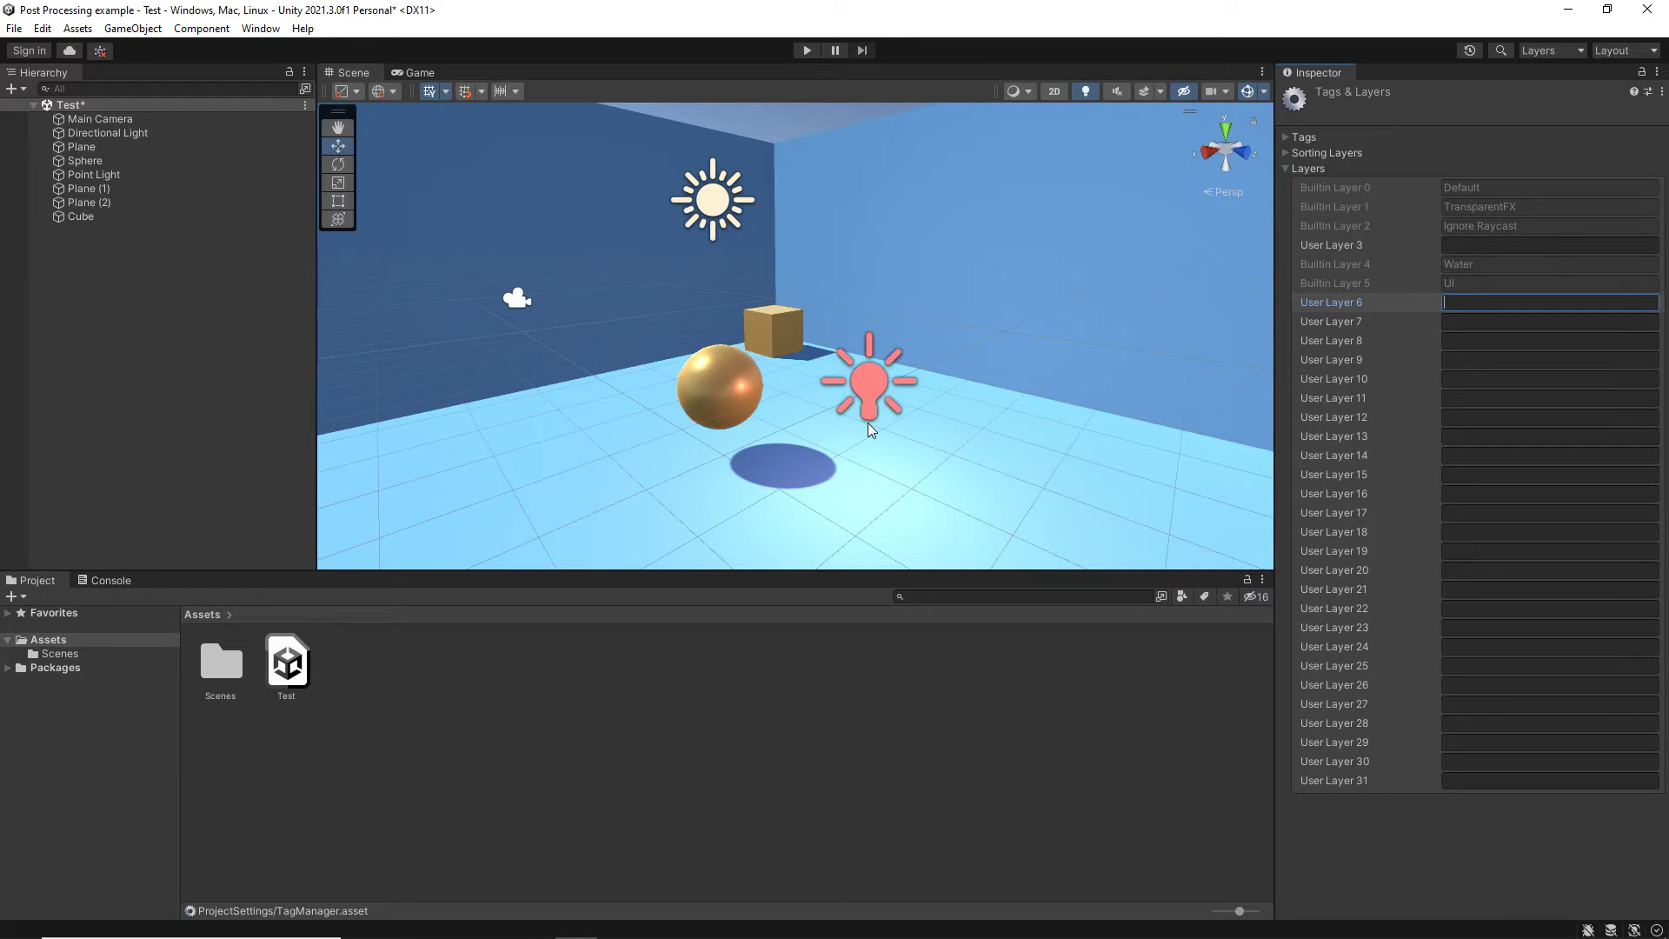
text(PostProcessing)
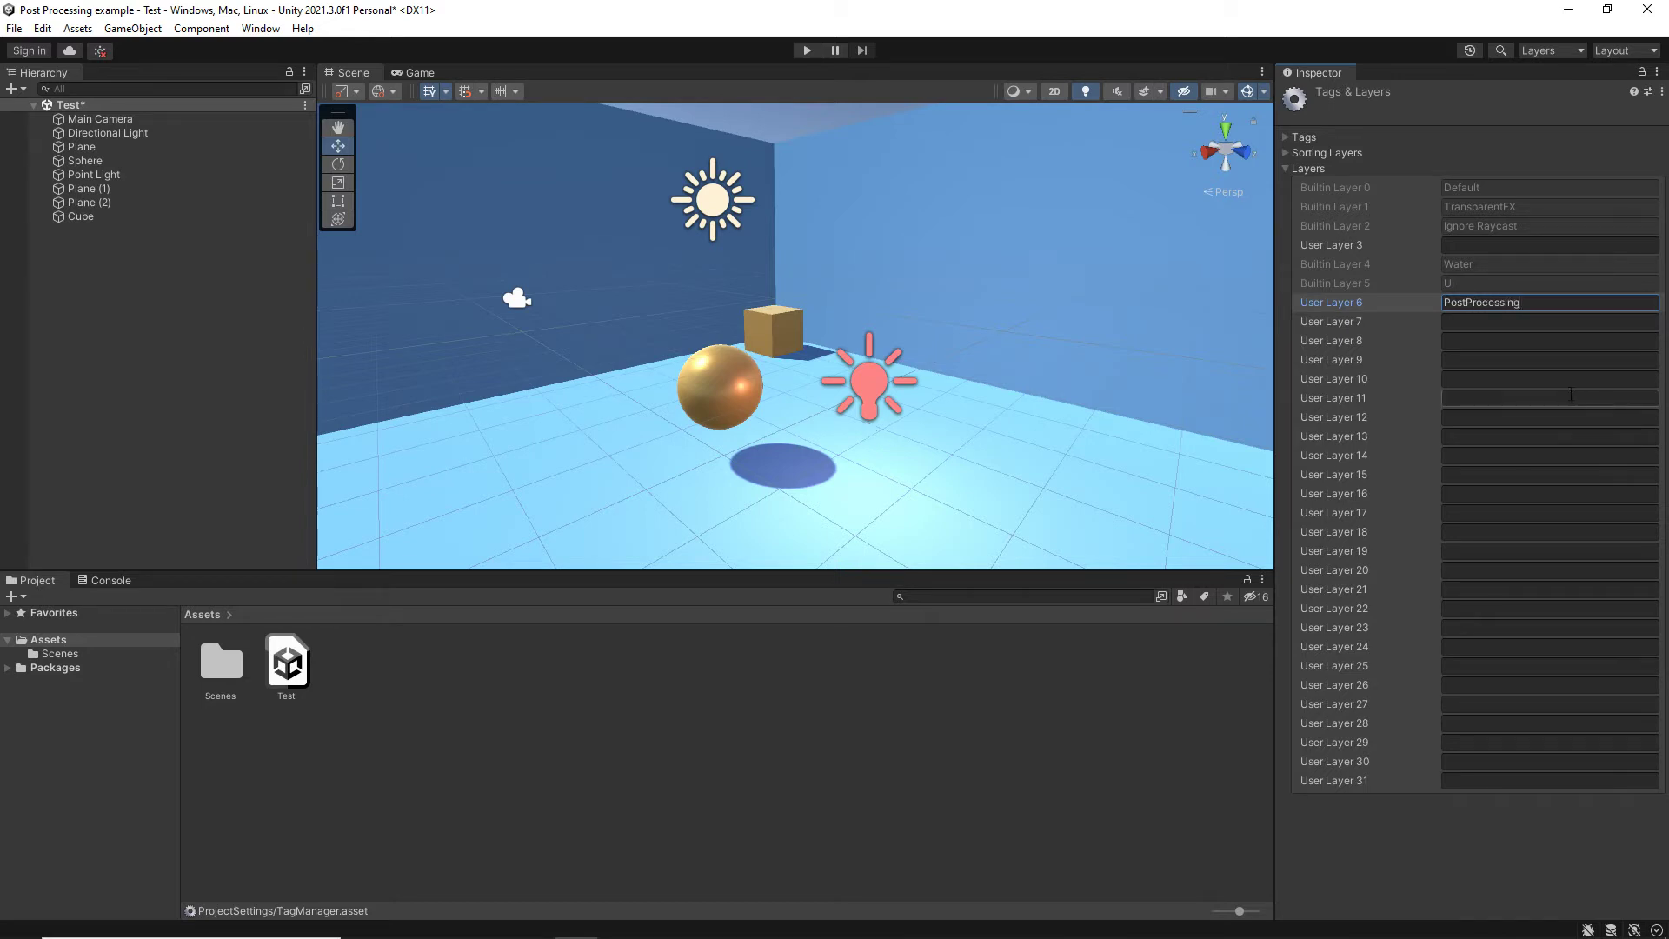
- Put the Main Camera object on the PostProcessing layer
click(109, 118)
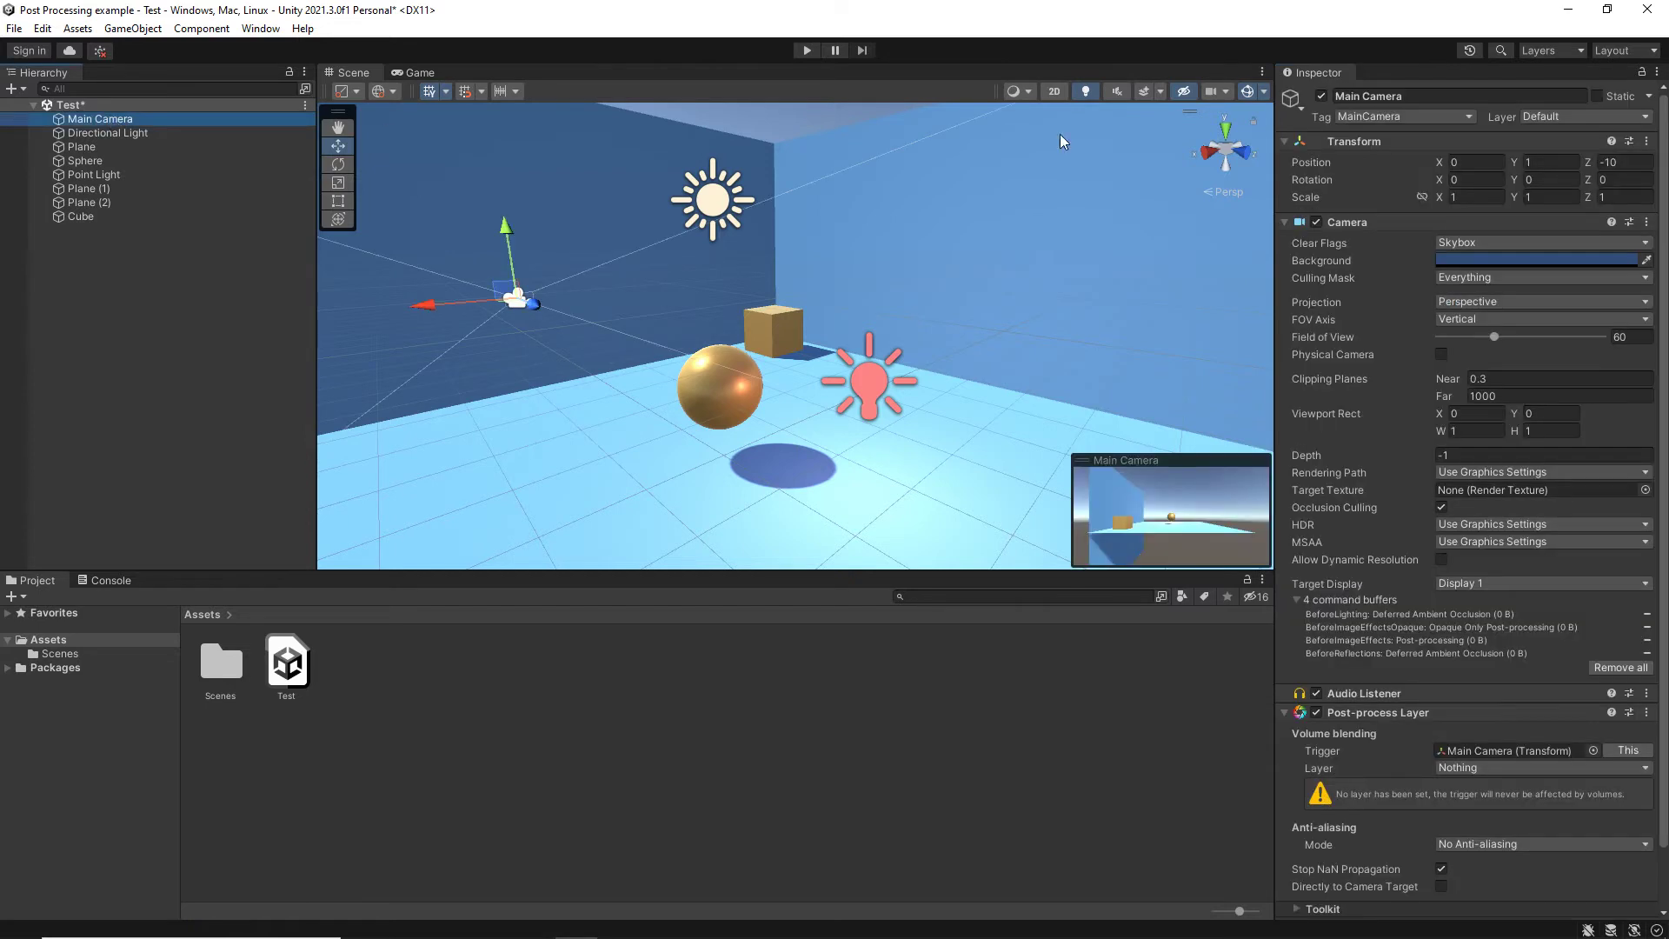
click(1556, 117)
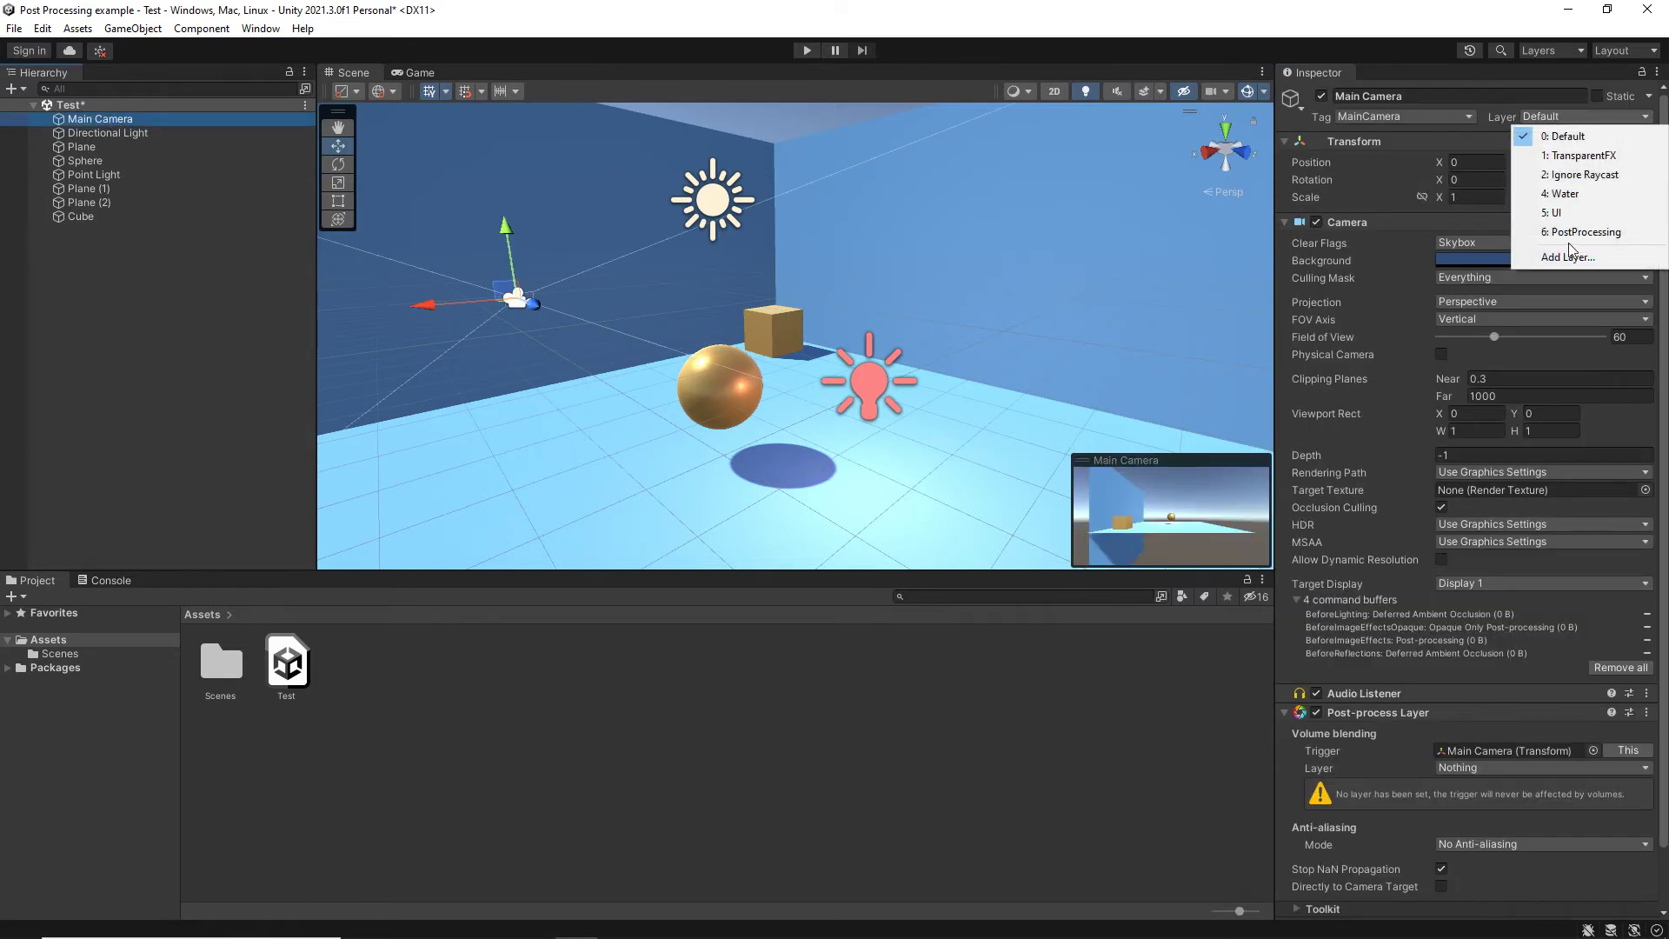
click(1605, 235)
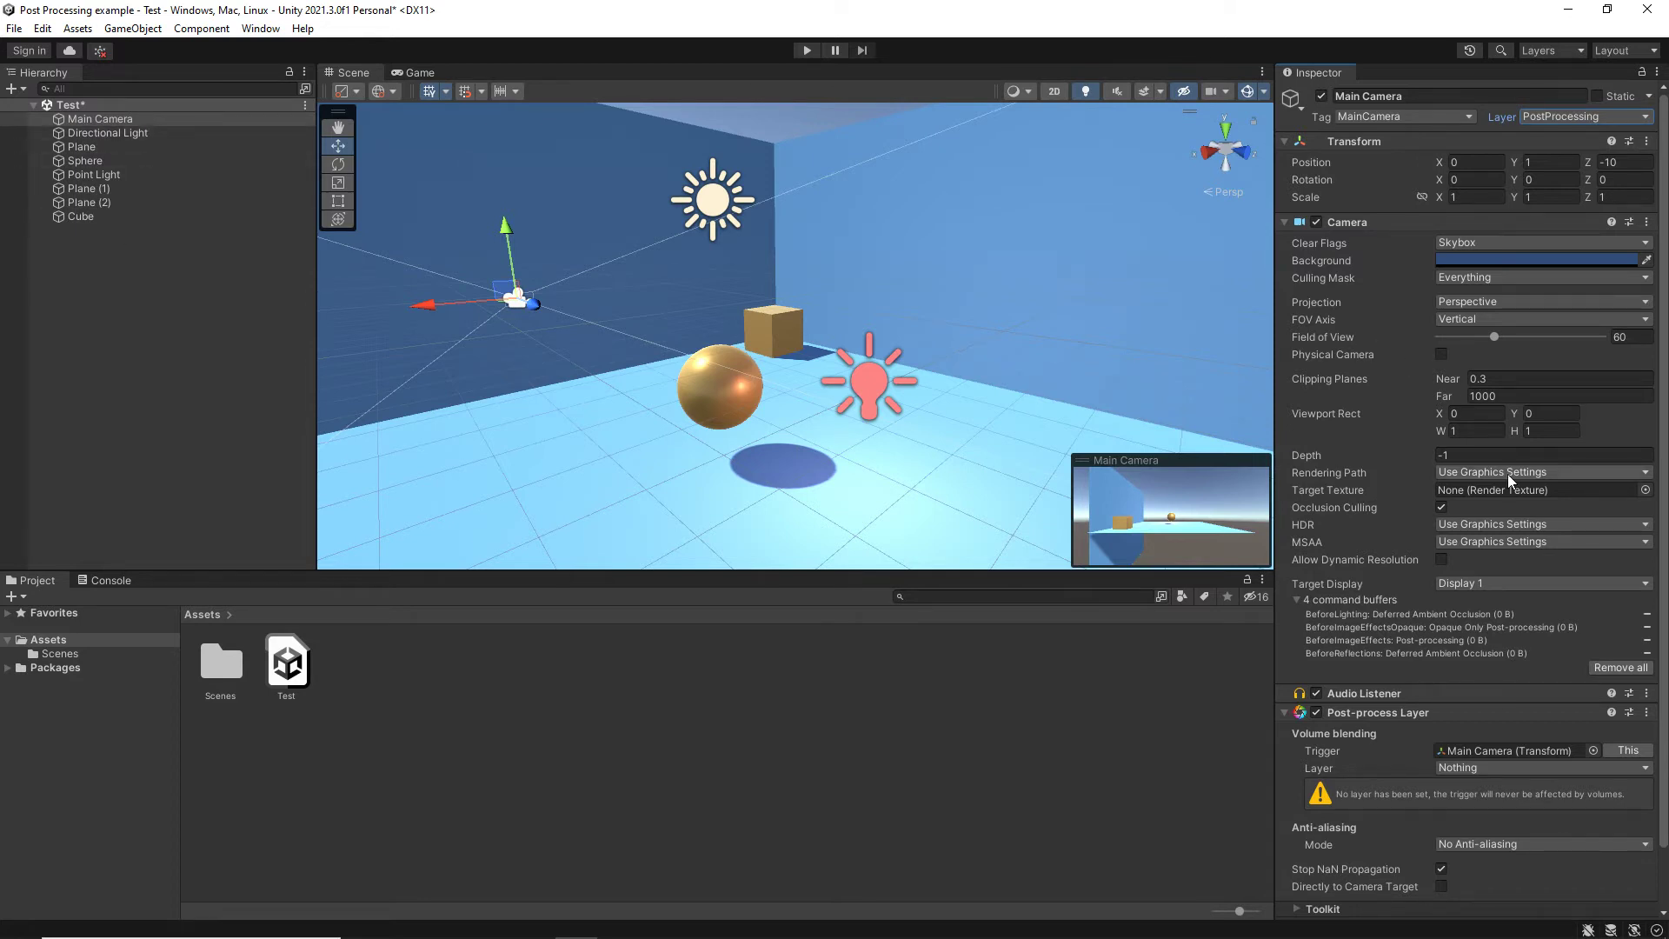
- Set the Post-process Layer's volume blending layer to PostProcessing
scroll(1506, 475, down, 3)
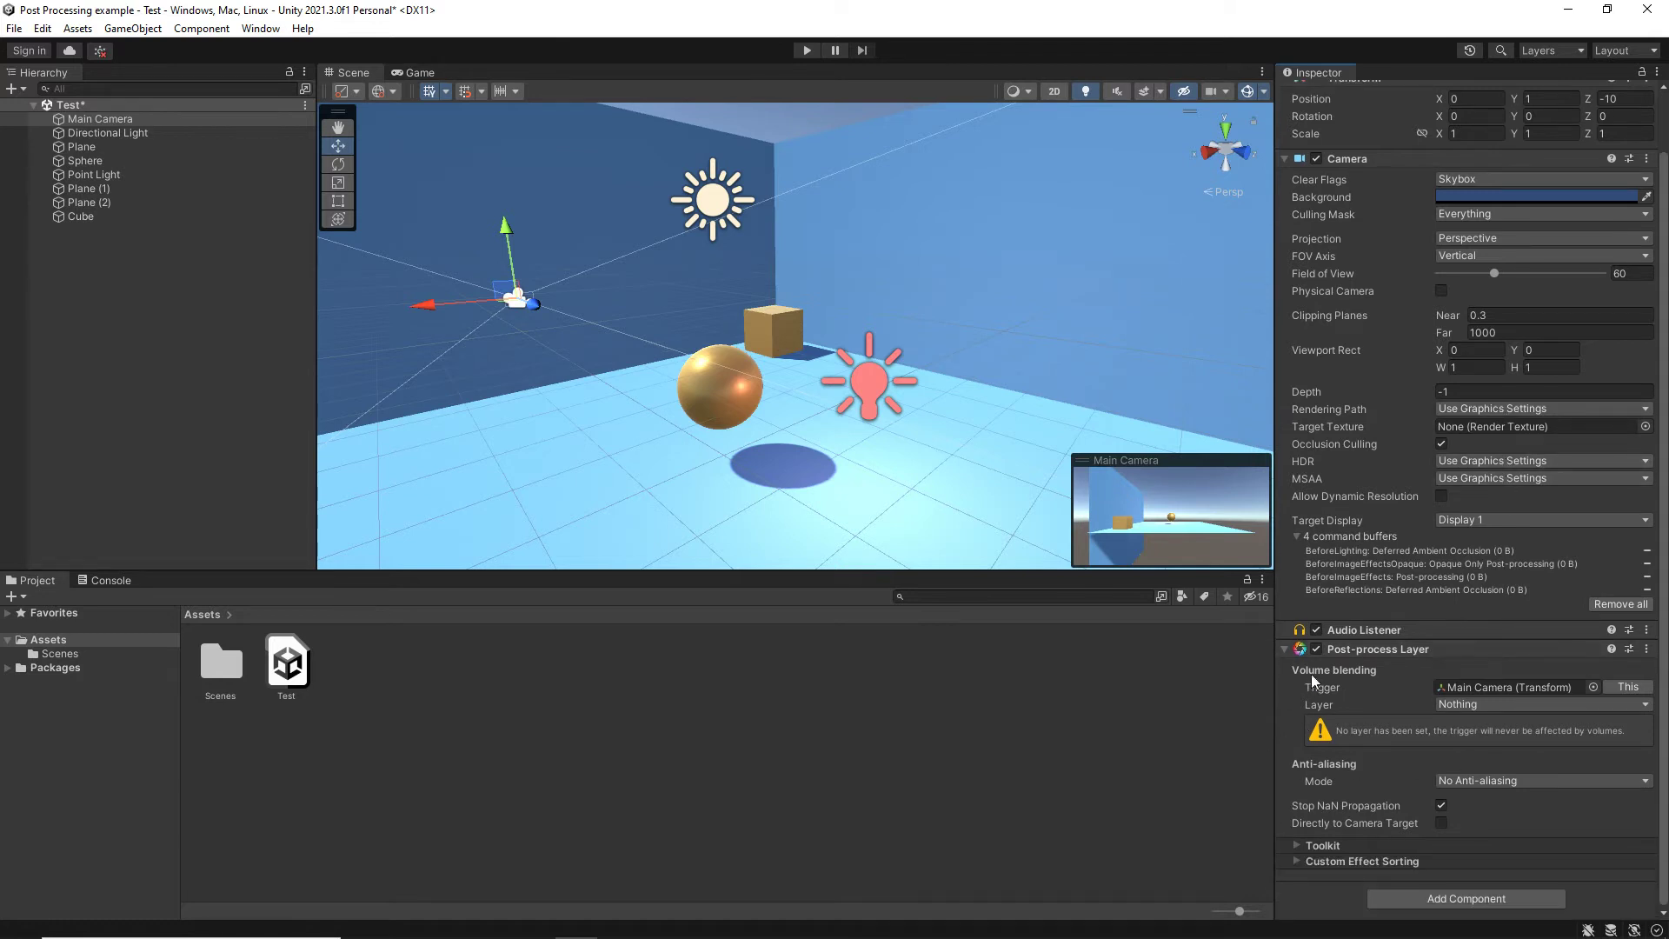
click(1523, 704)
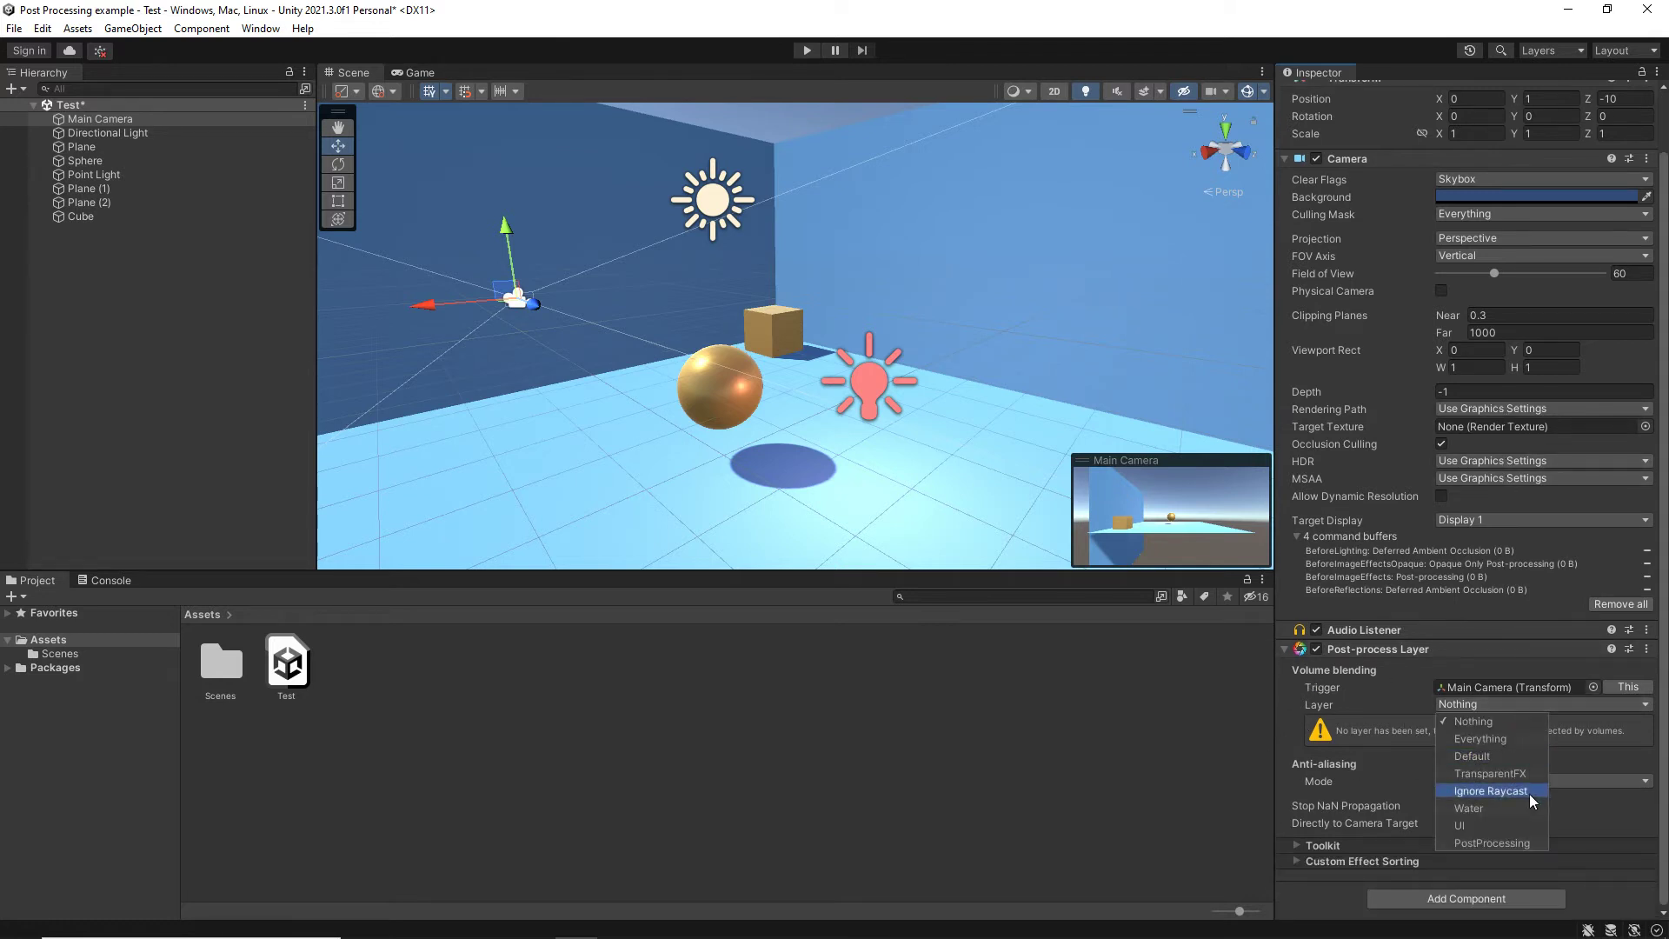
click(1514, 845)
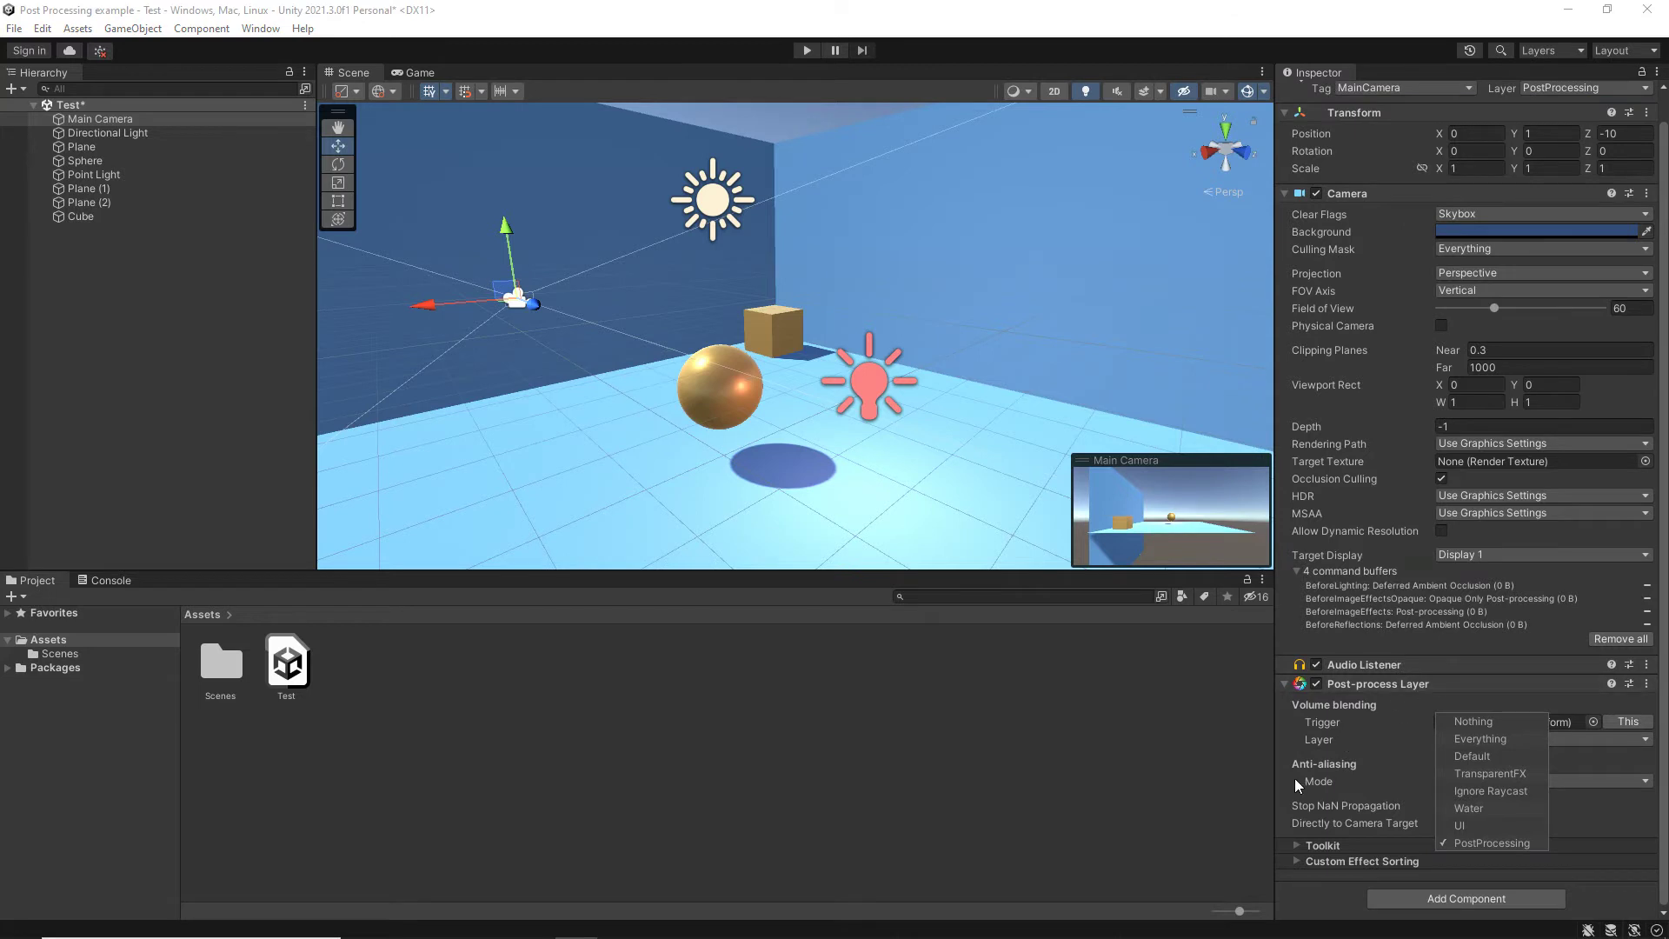
click(1186, 774)
click(100, 119)
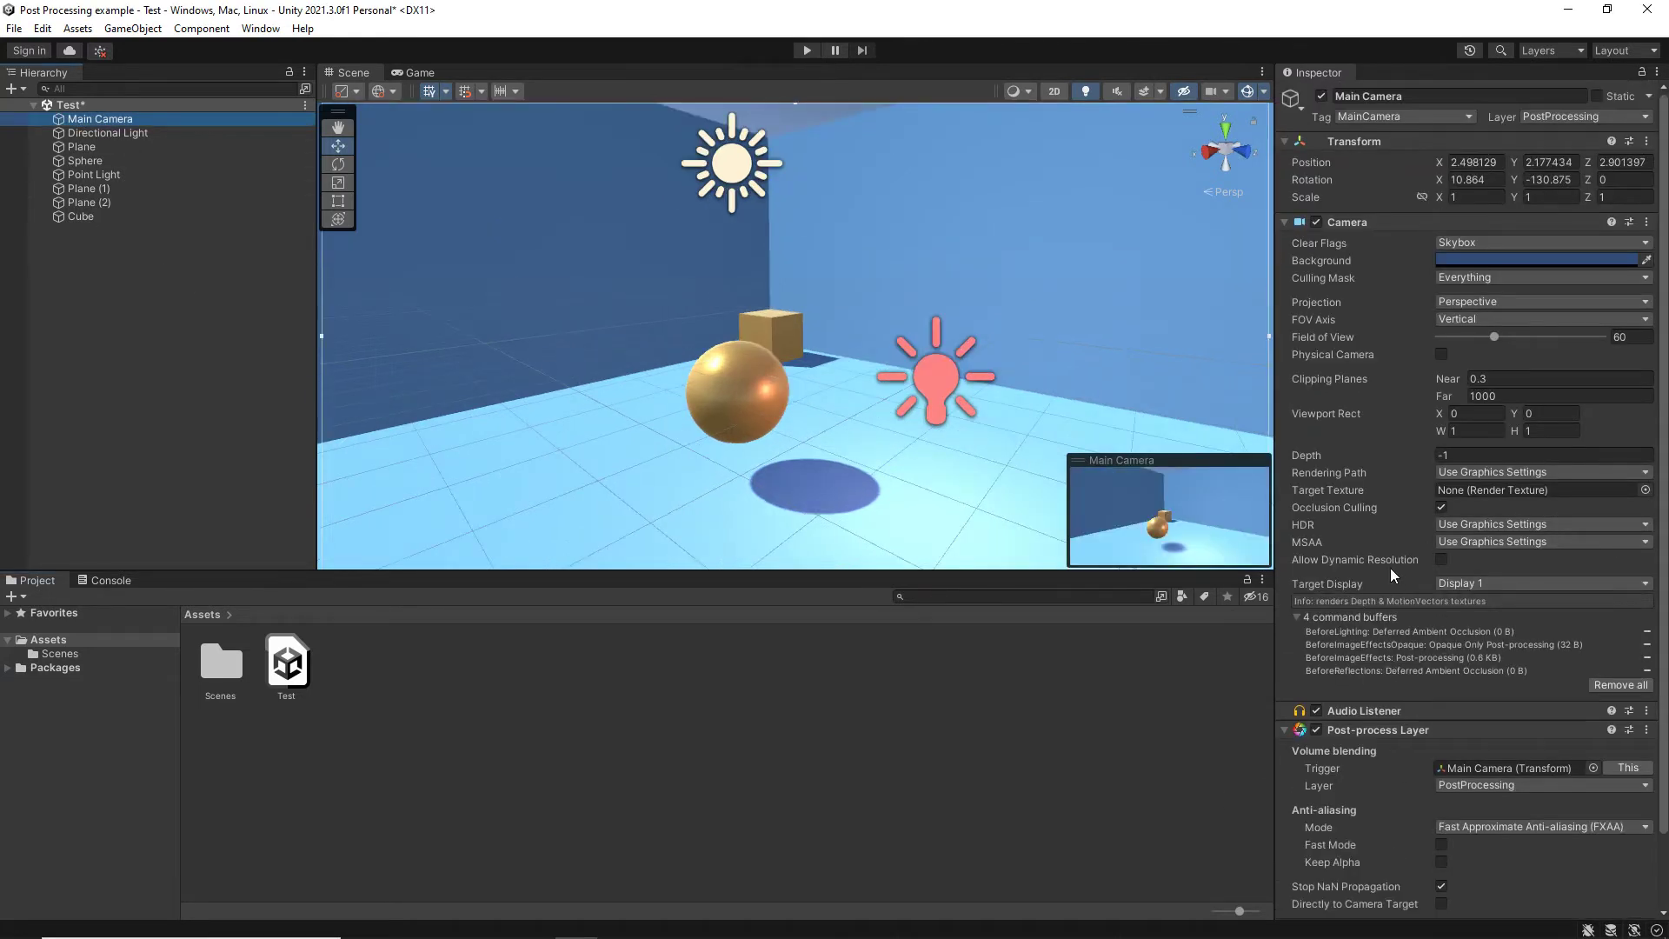
scroll(1390, 567, down, 3)
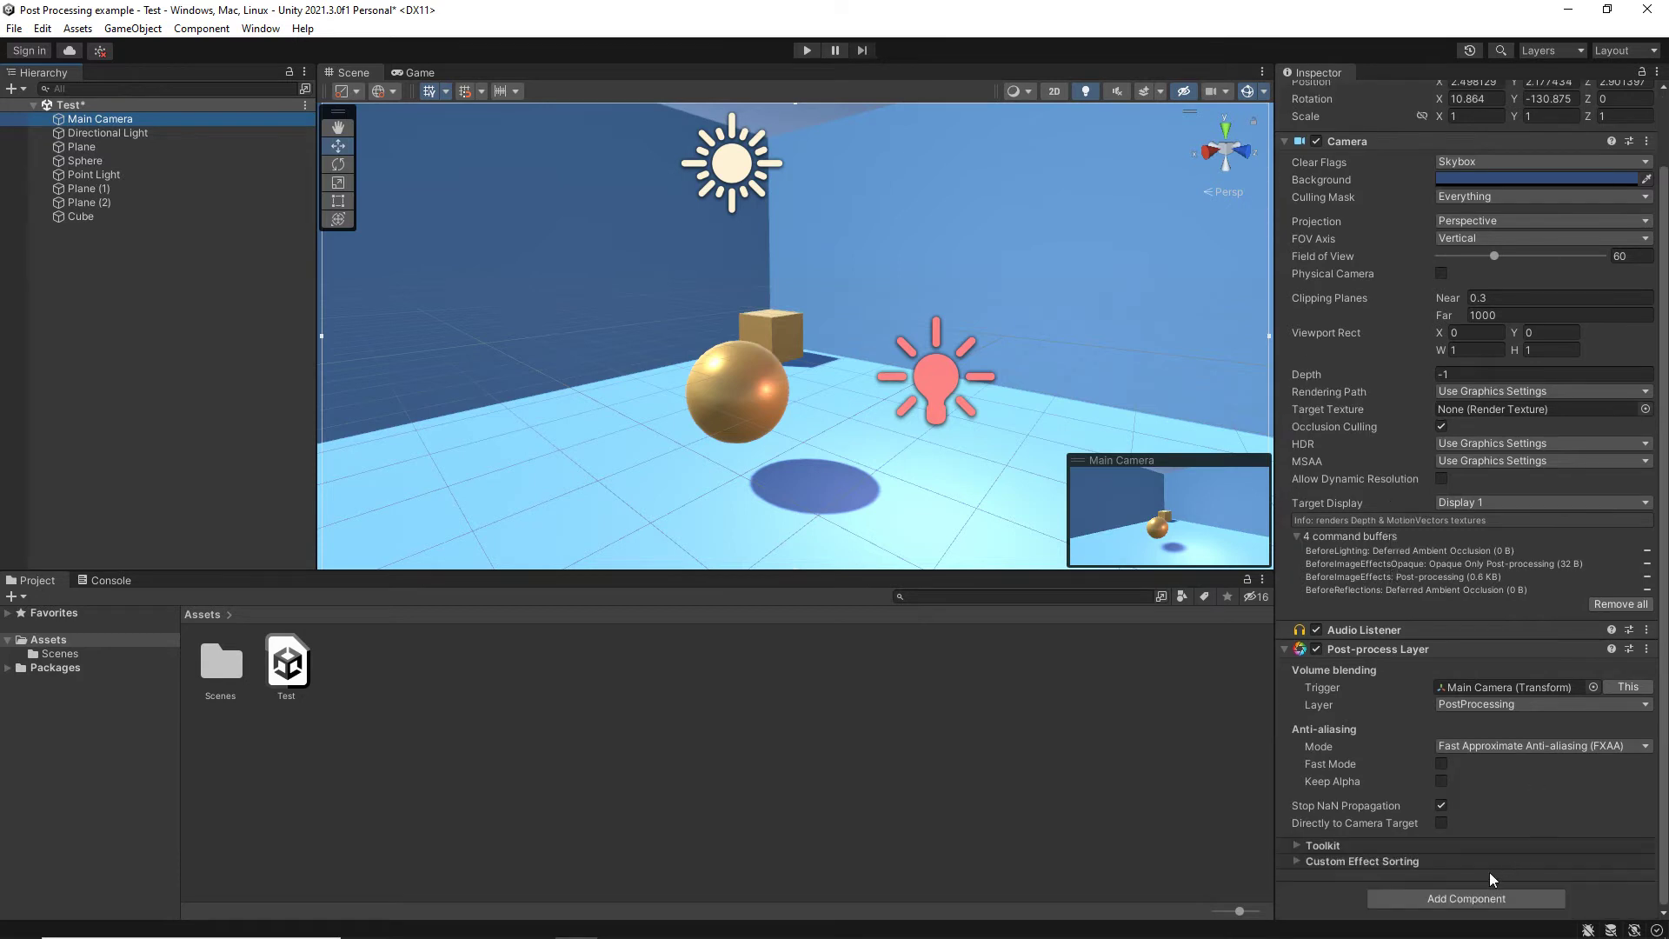
click(1463, 900)
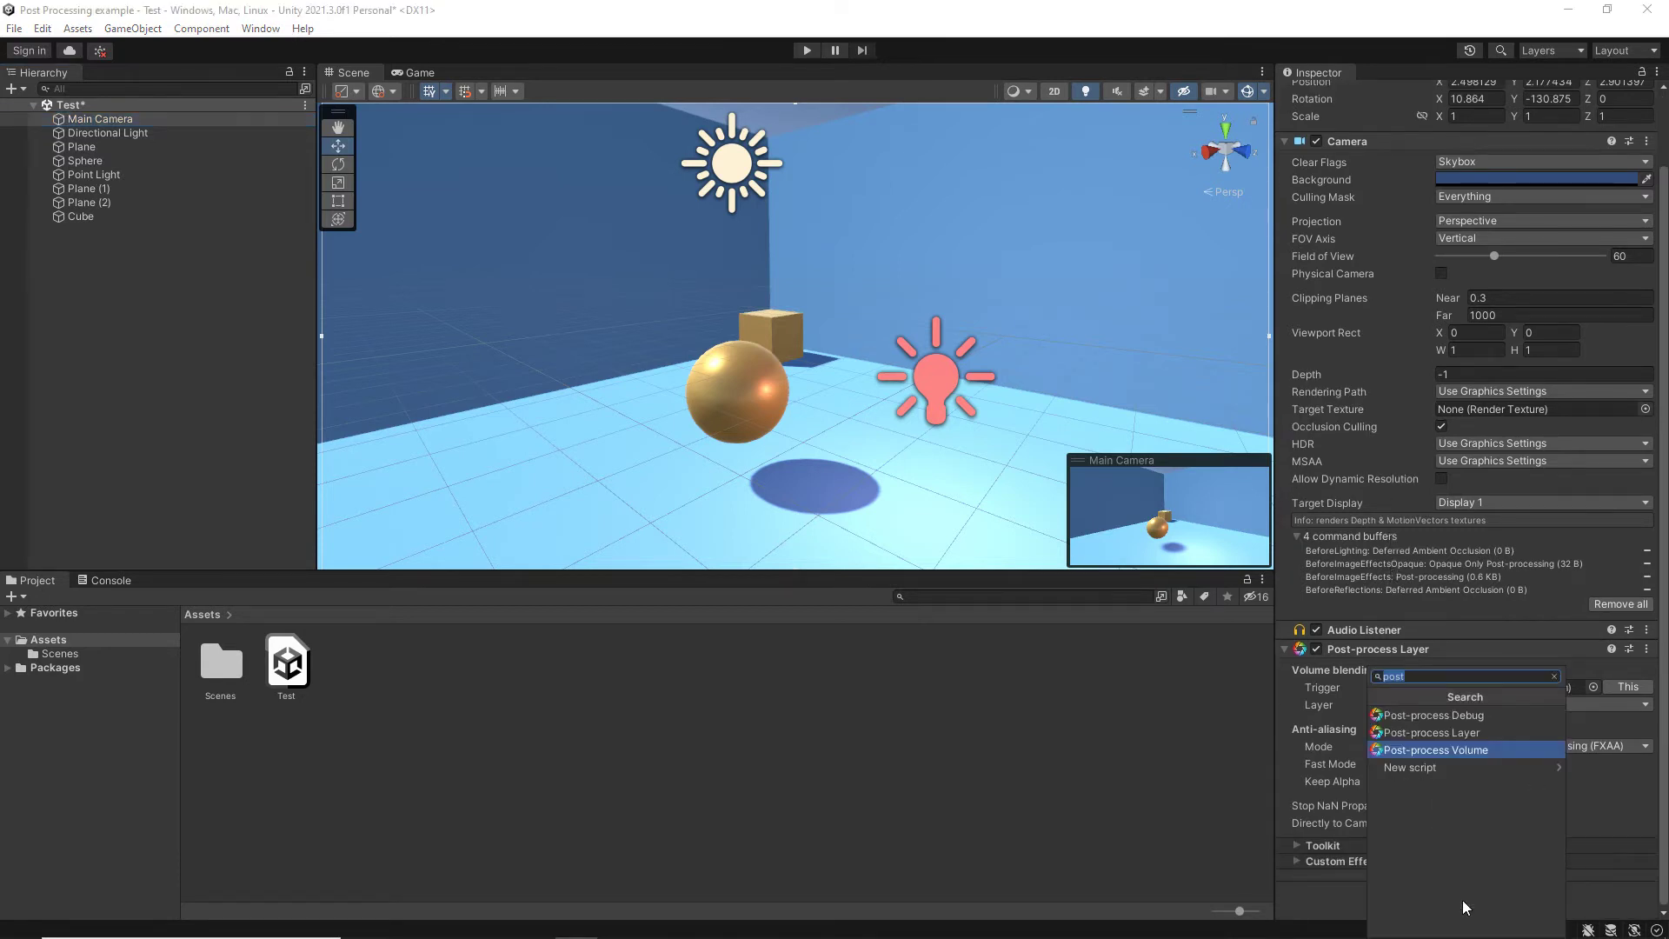
- Add a Post-process Volume component to the Main Camera and tick Is Global
click(1475, 748)
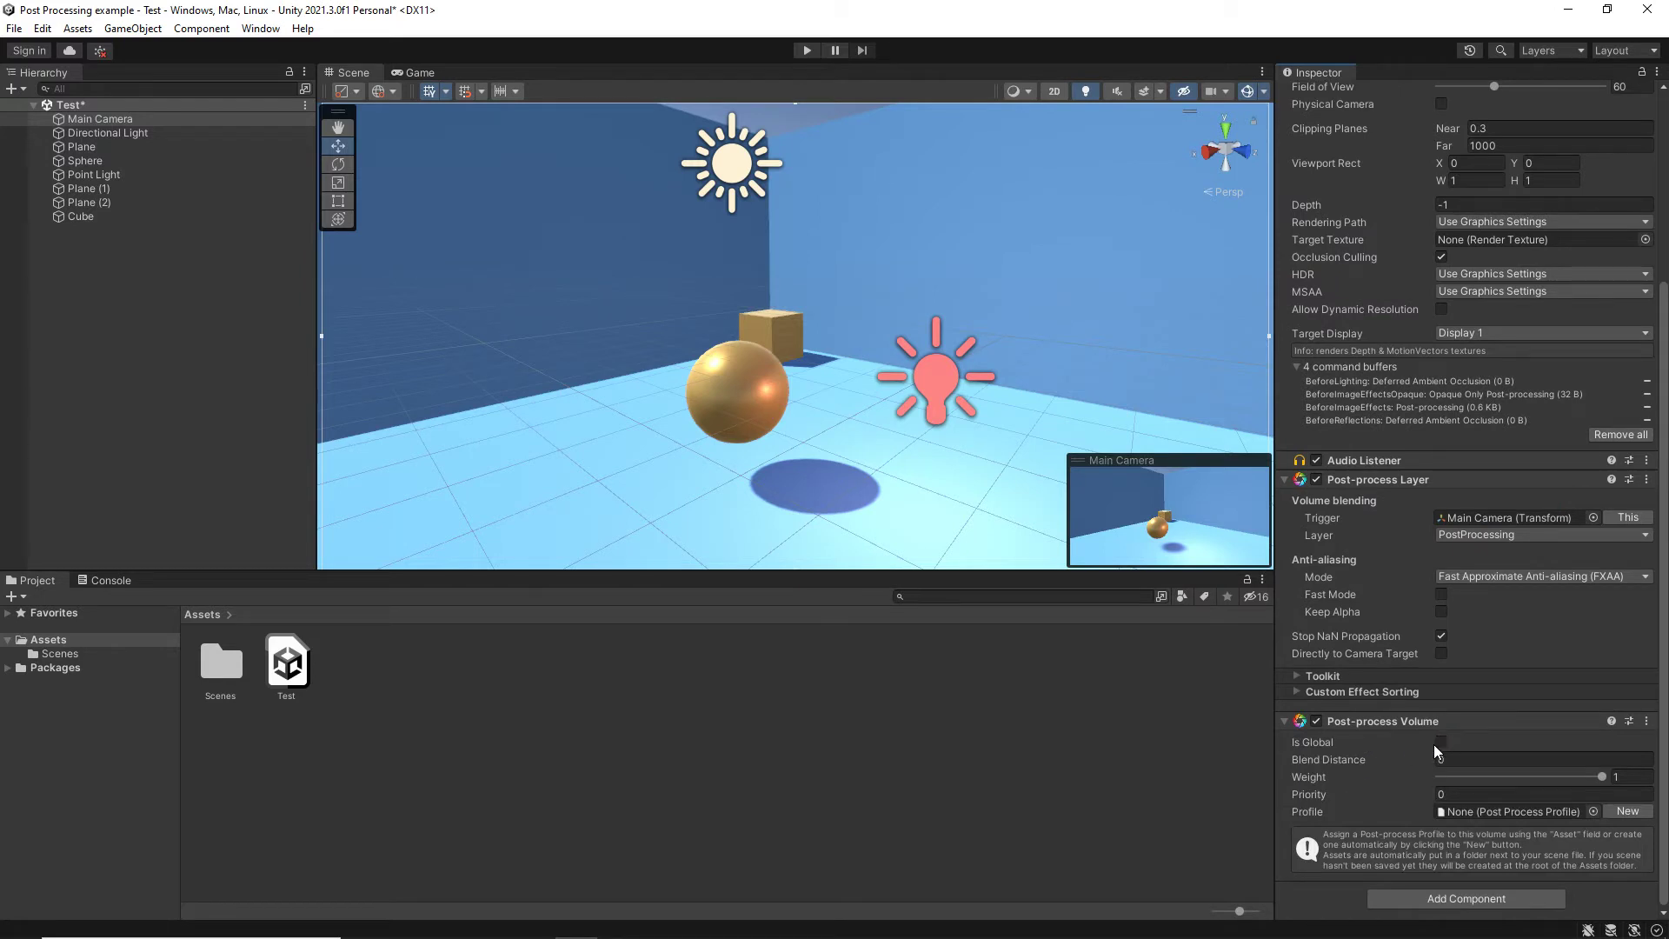
click(1441, 744)
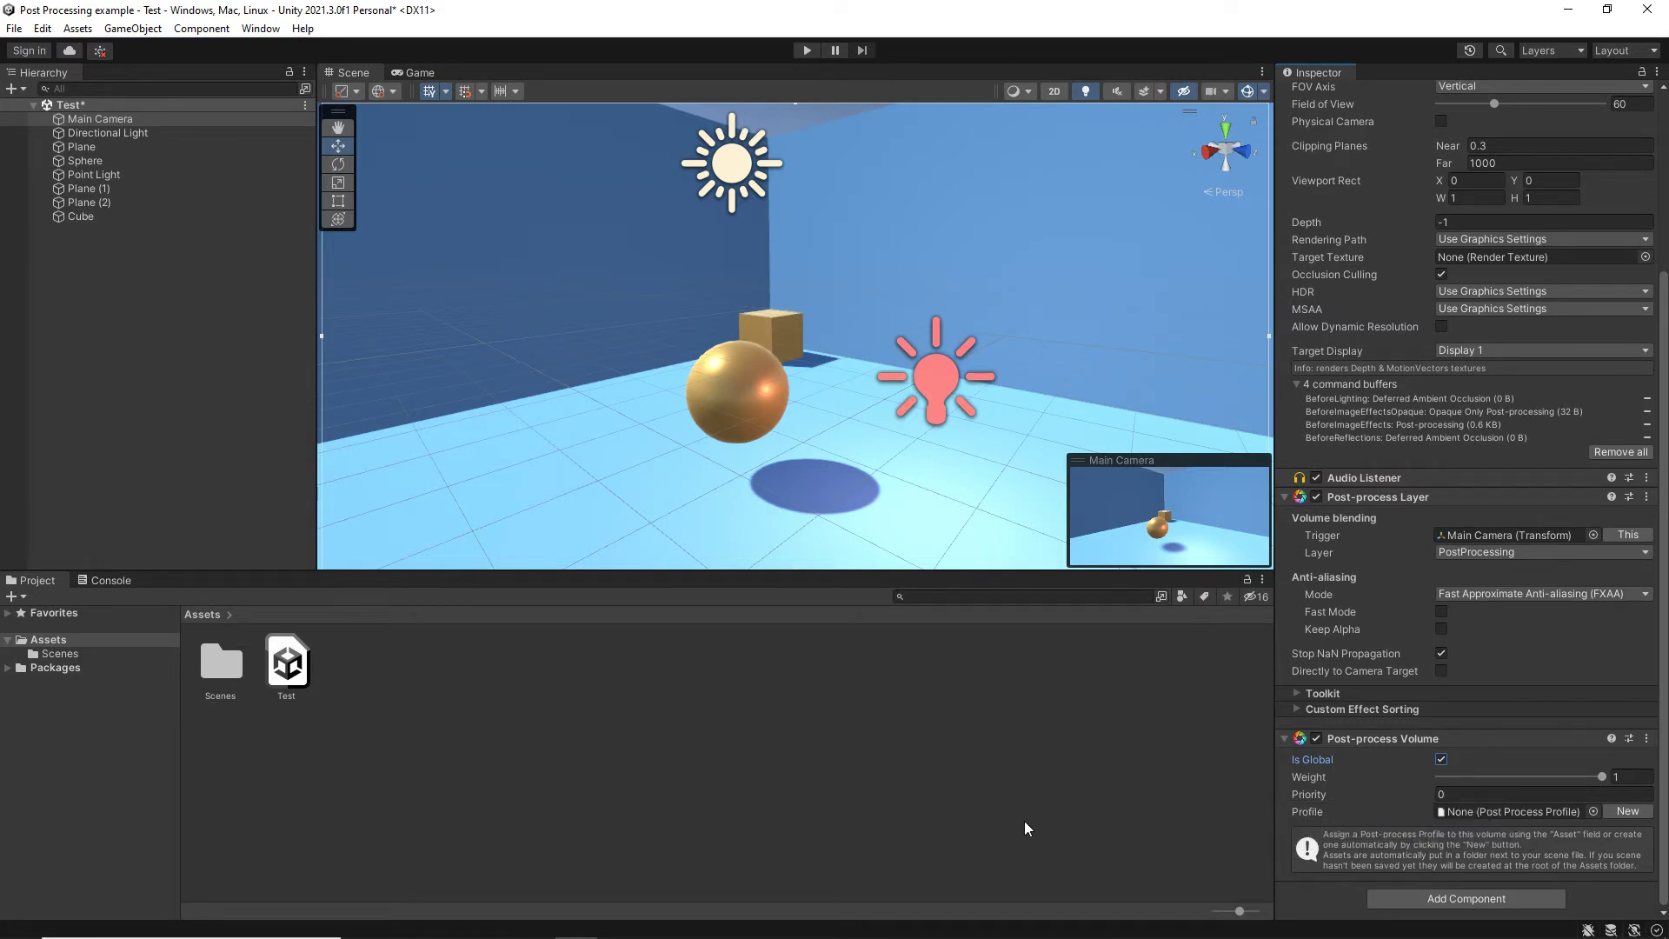
- Create a new volume profile, saved as Main Camera Profile in Assets/Test_Profiles
click(1621, 810)
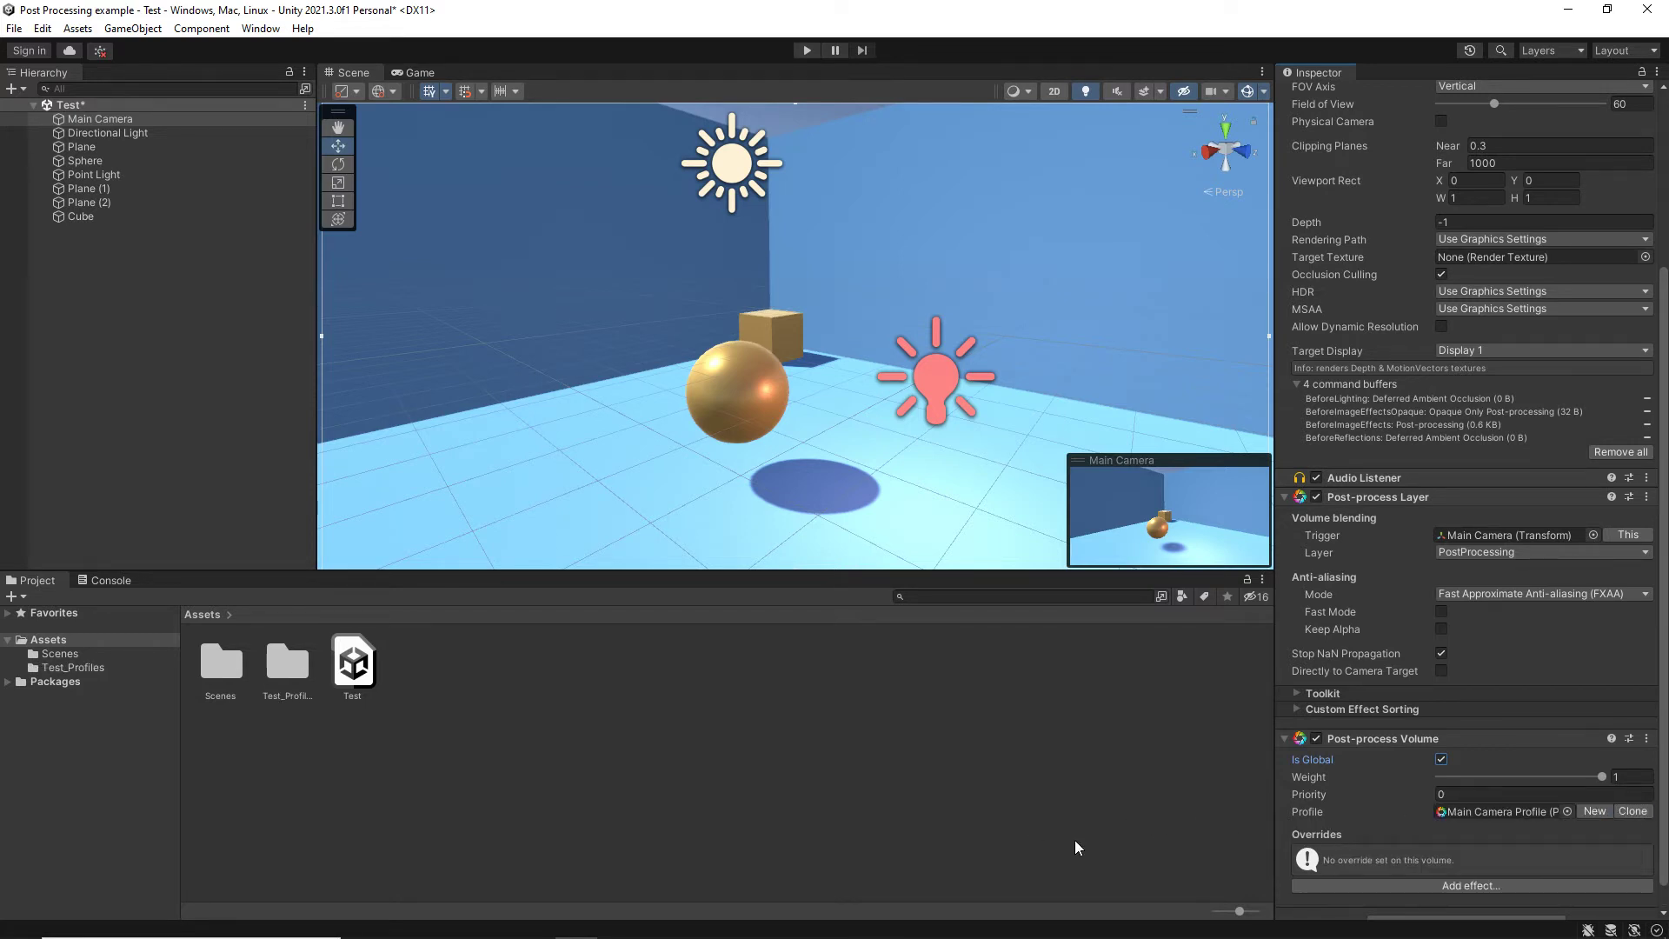
double_click(286, 665)
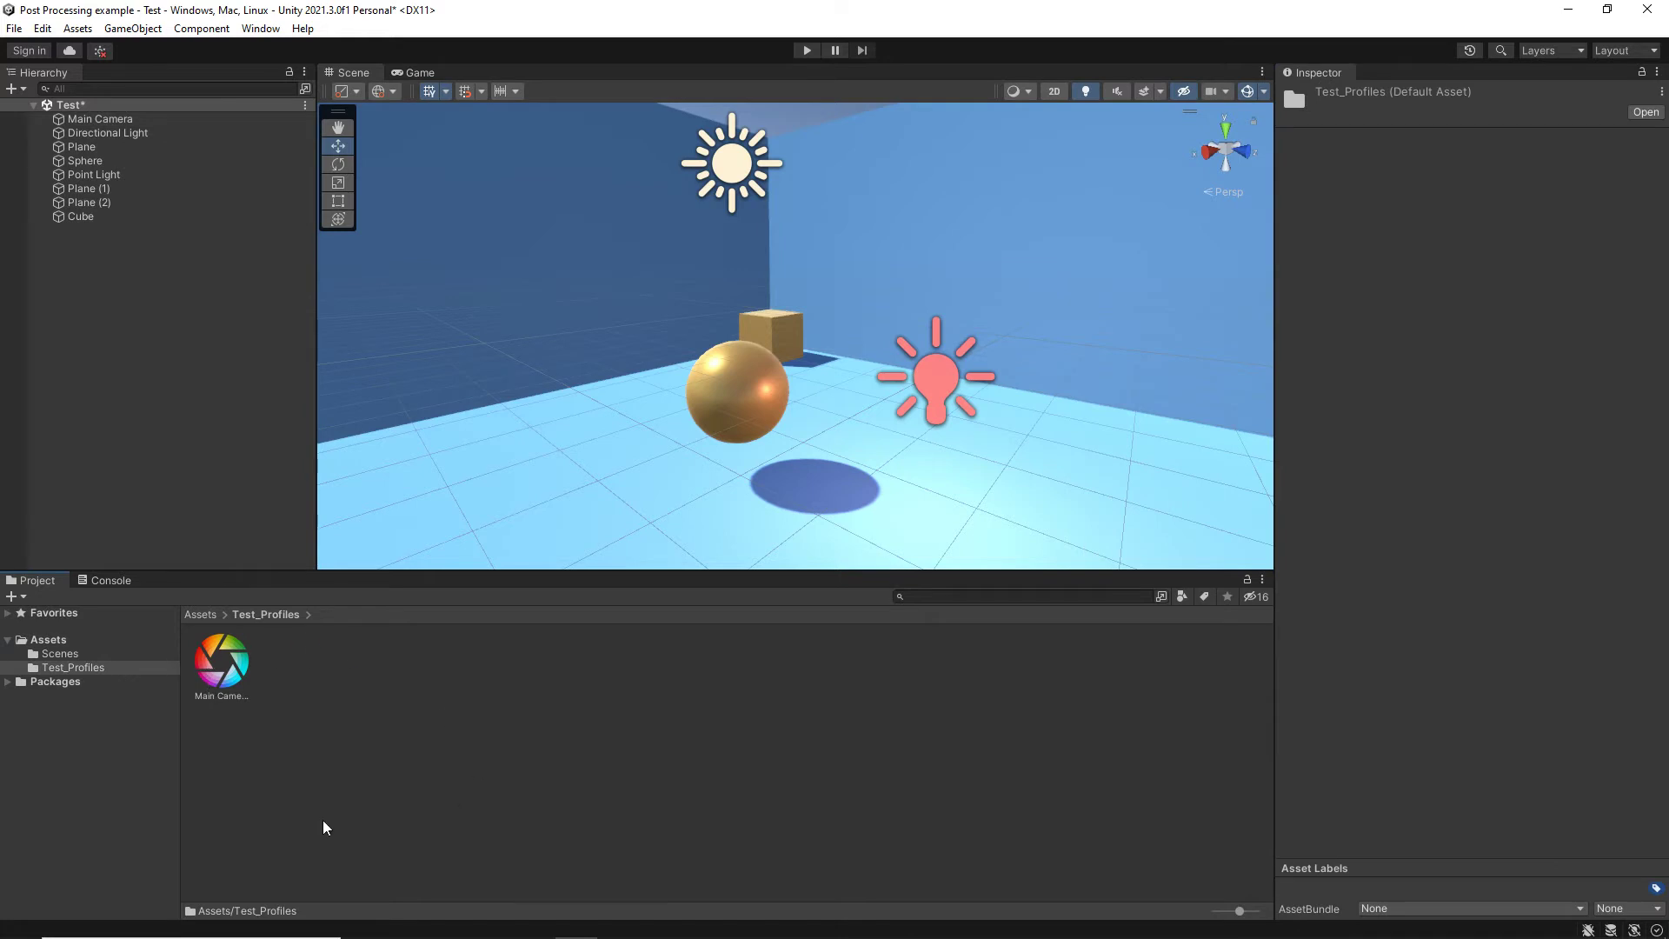
click(228, 682)
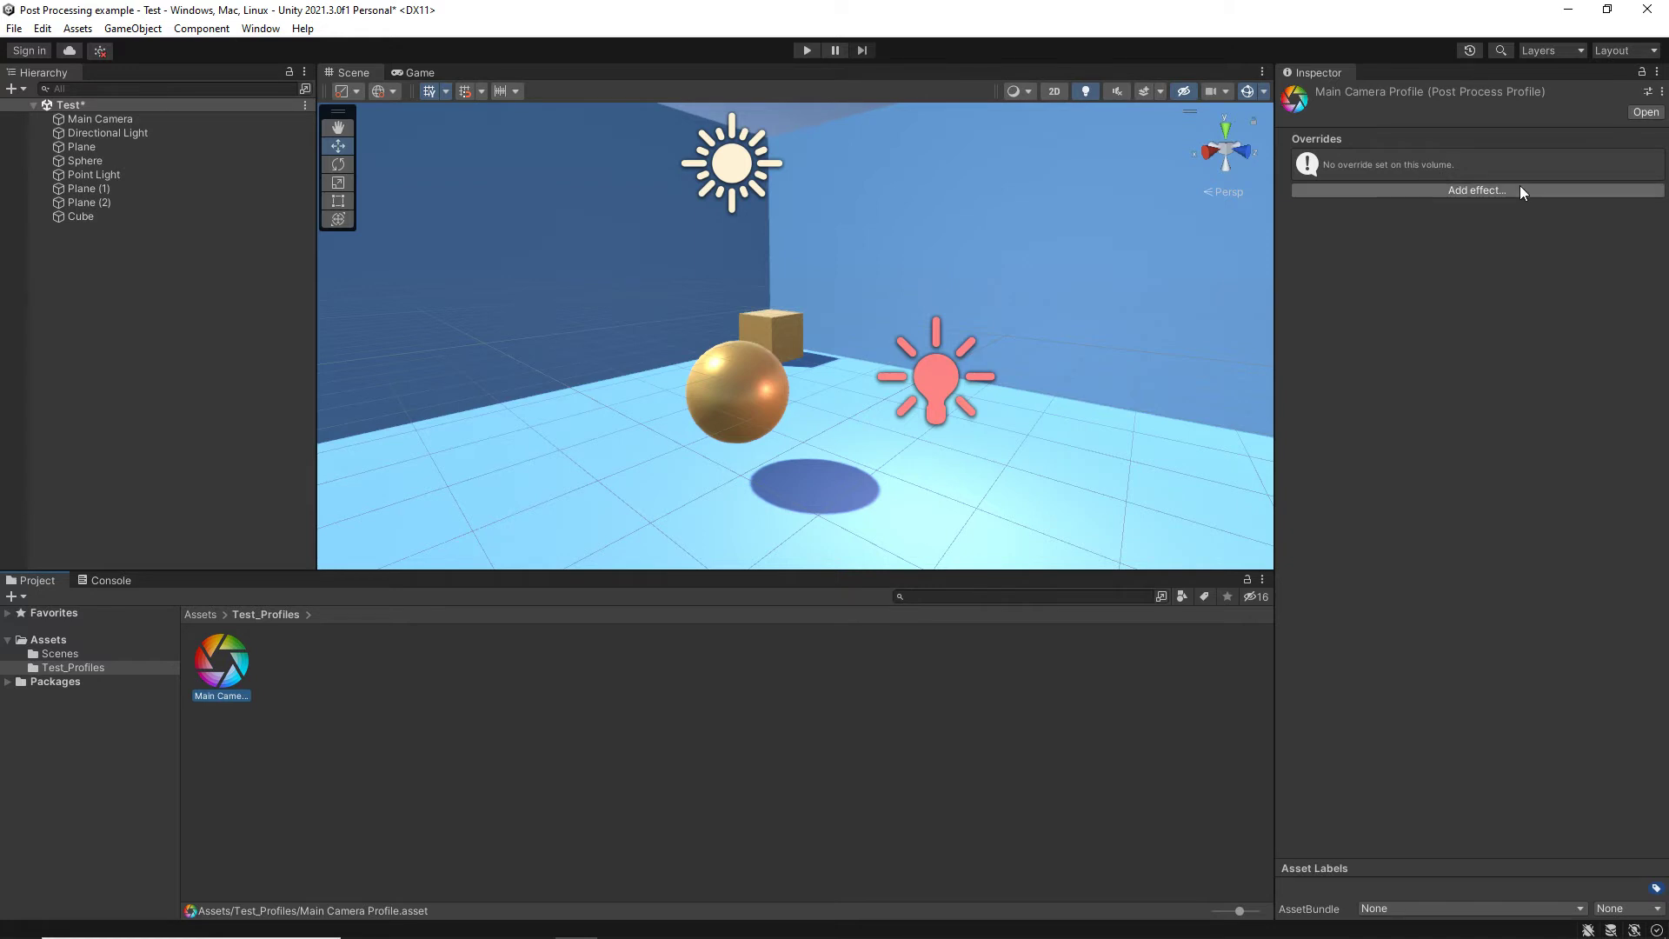
click(197, 615)
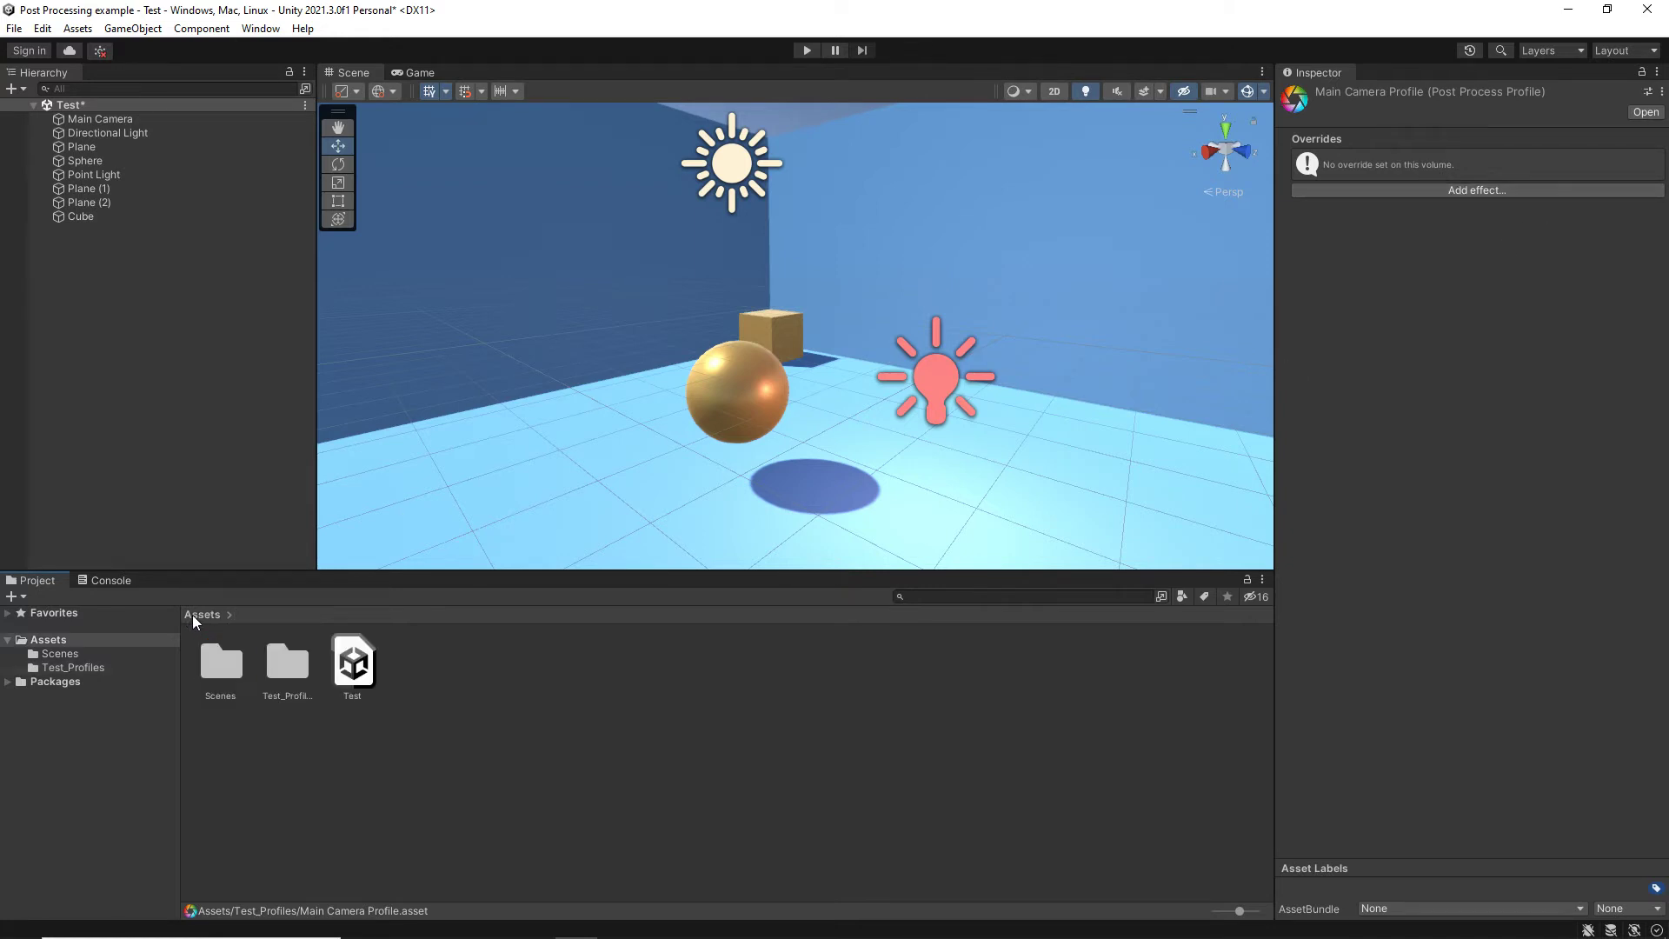
click(107, 118)
- Add a Color Grading override to the Main Camera Profile
scroll(1367, 569, down, 5)
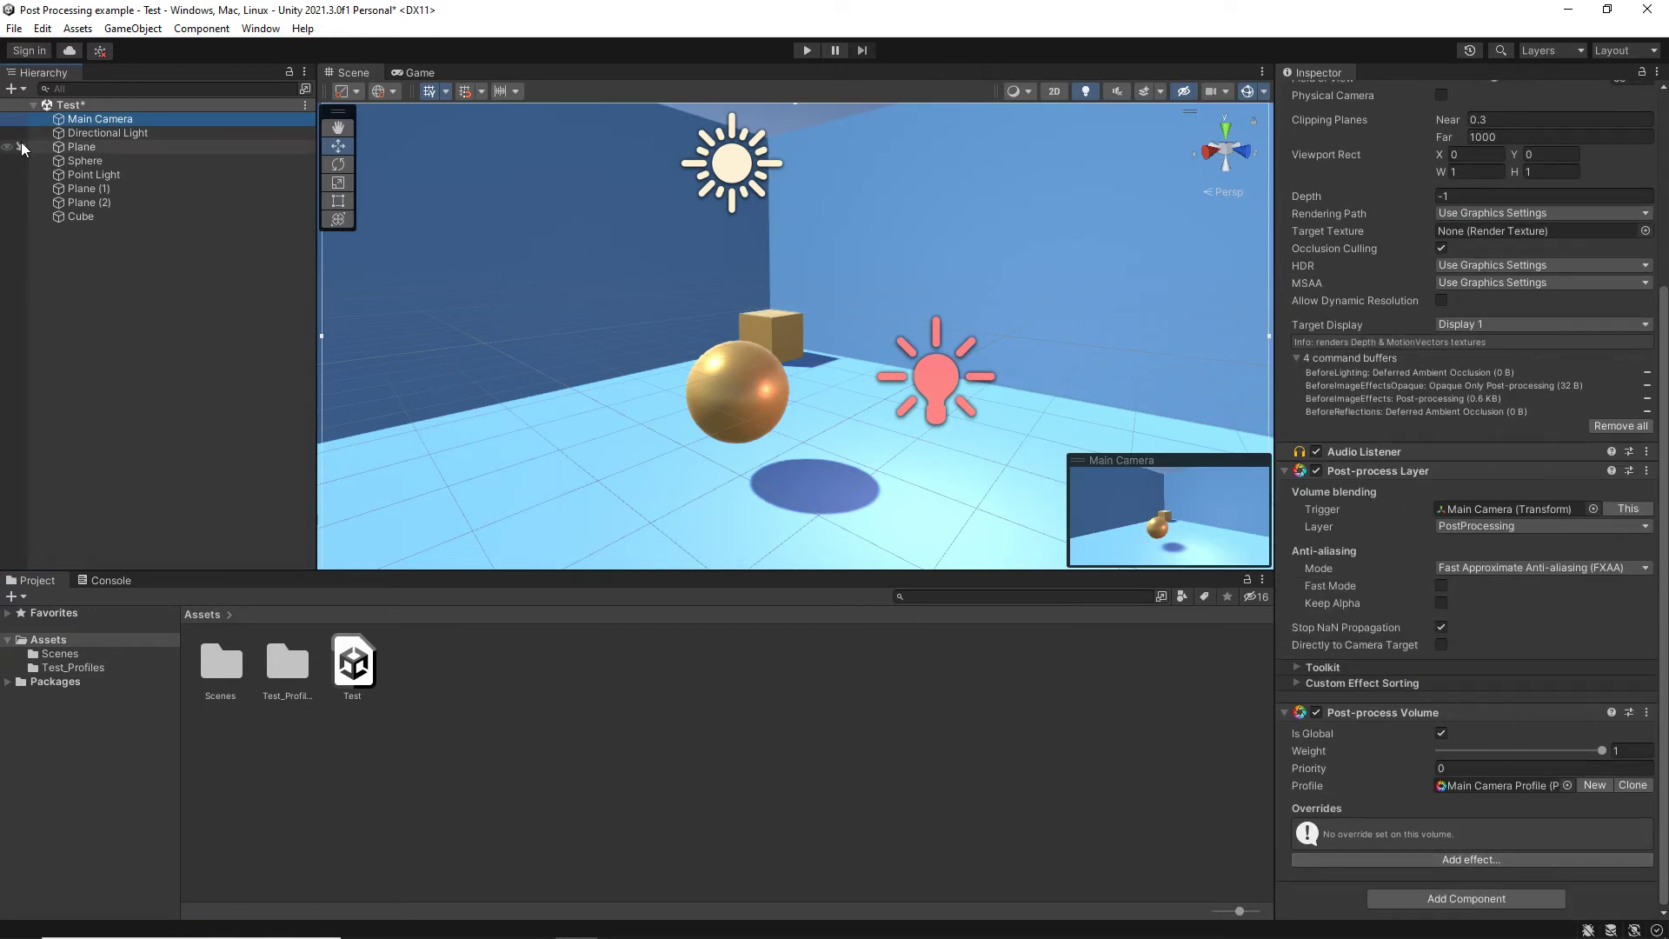
click(1454, 859)
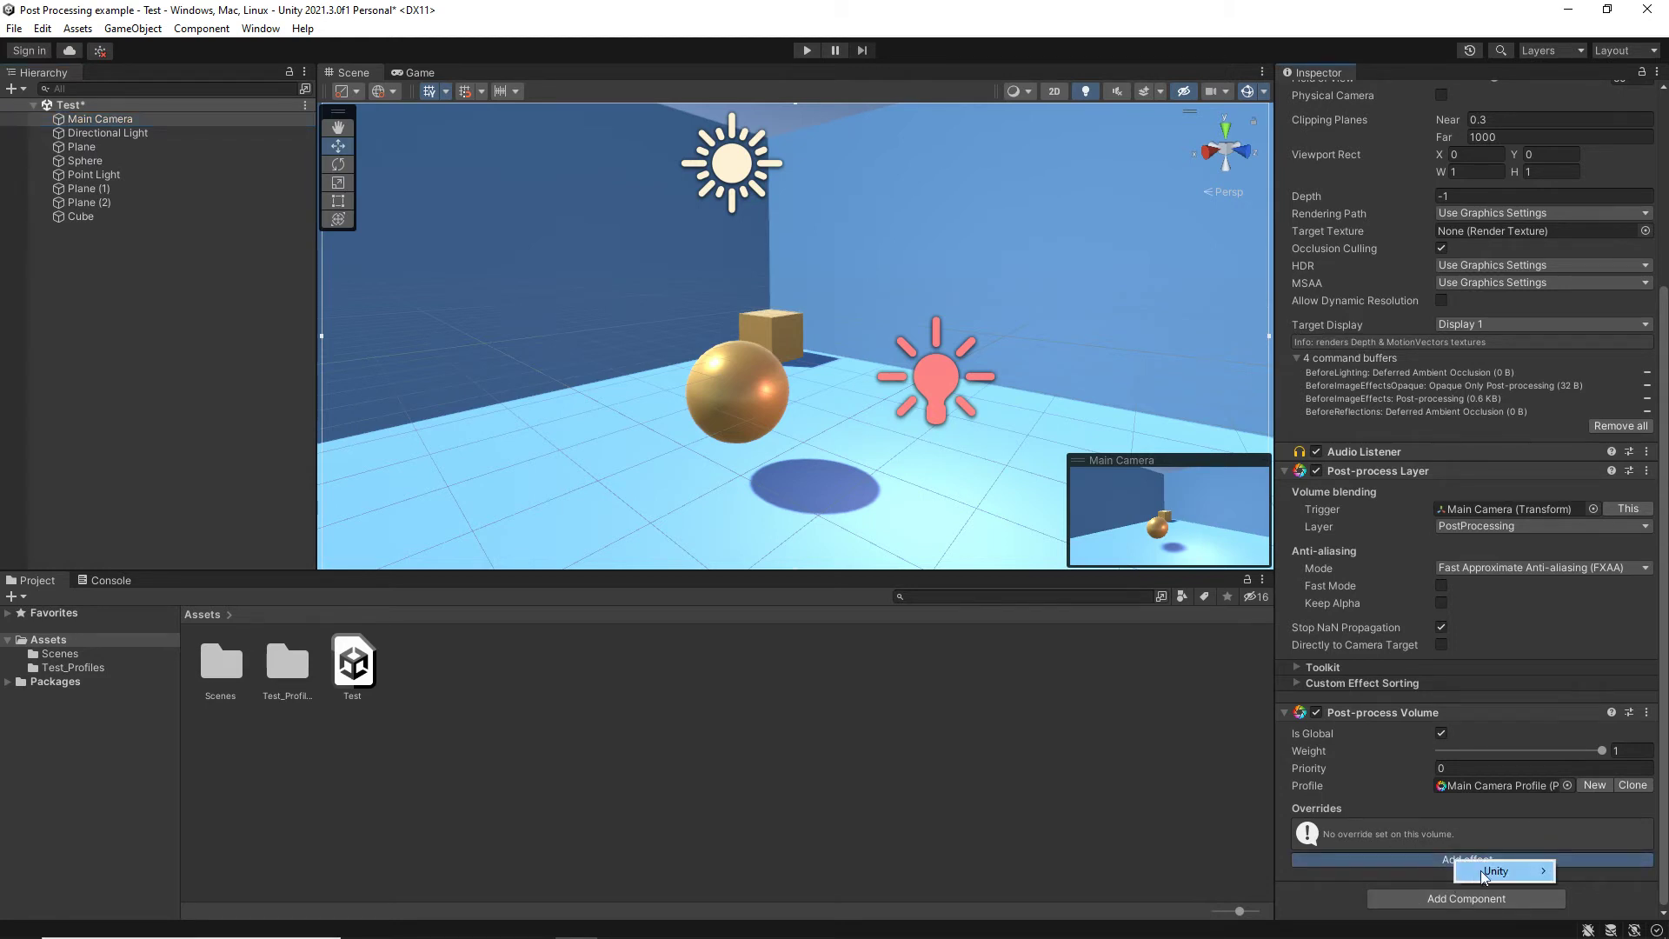
mouse_move(1496, 876)
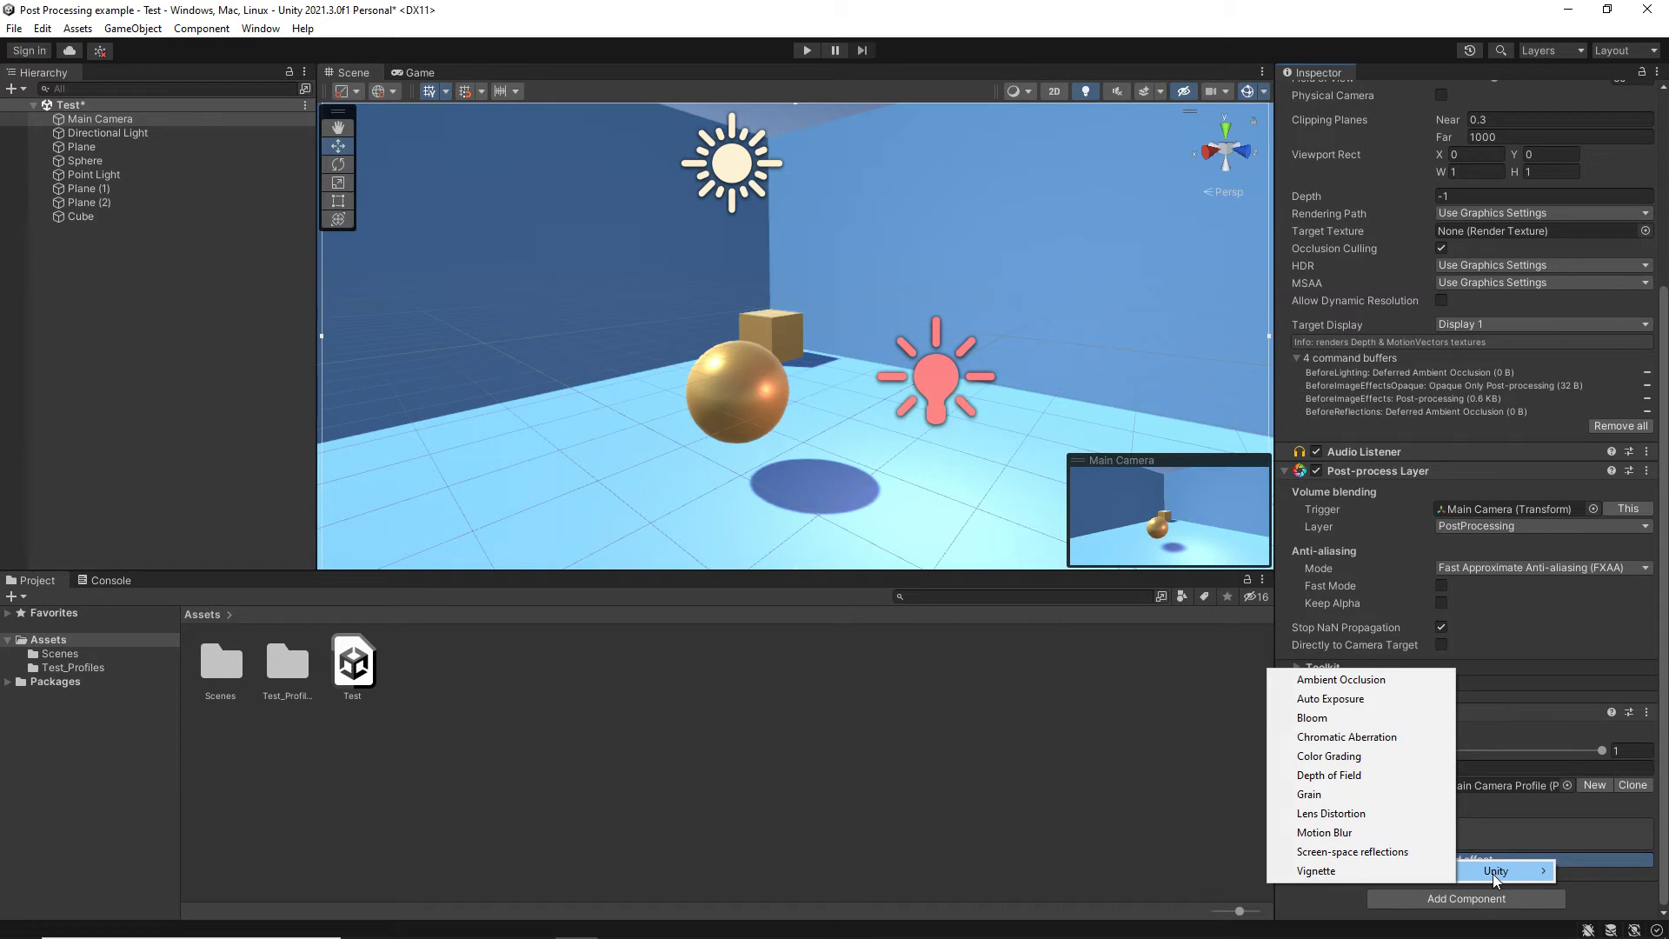
click(1351, 760)
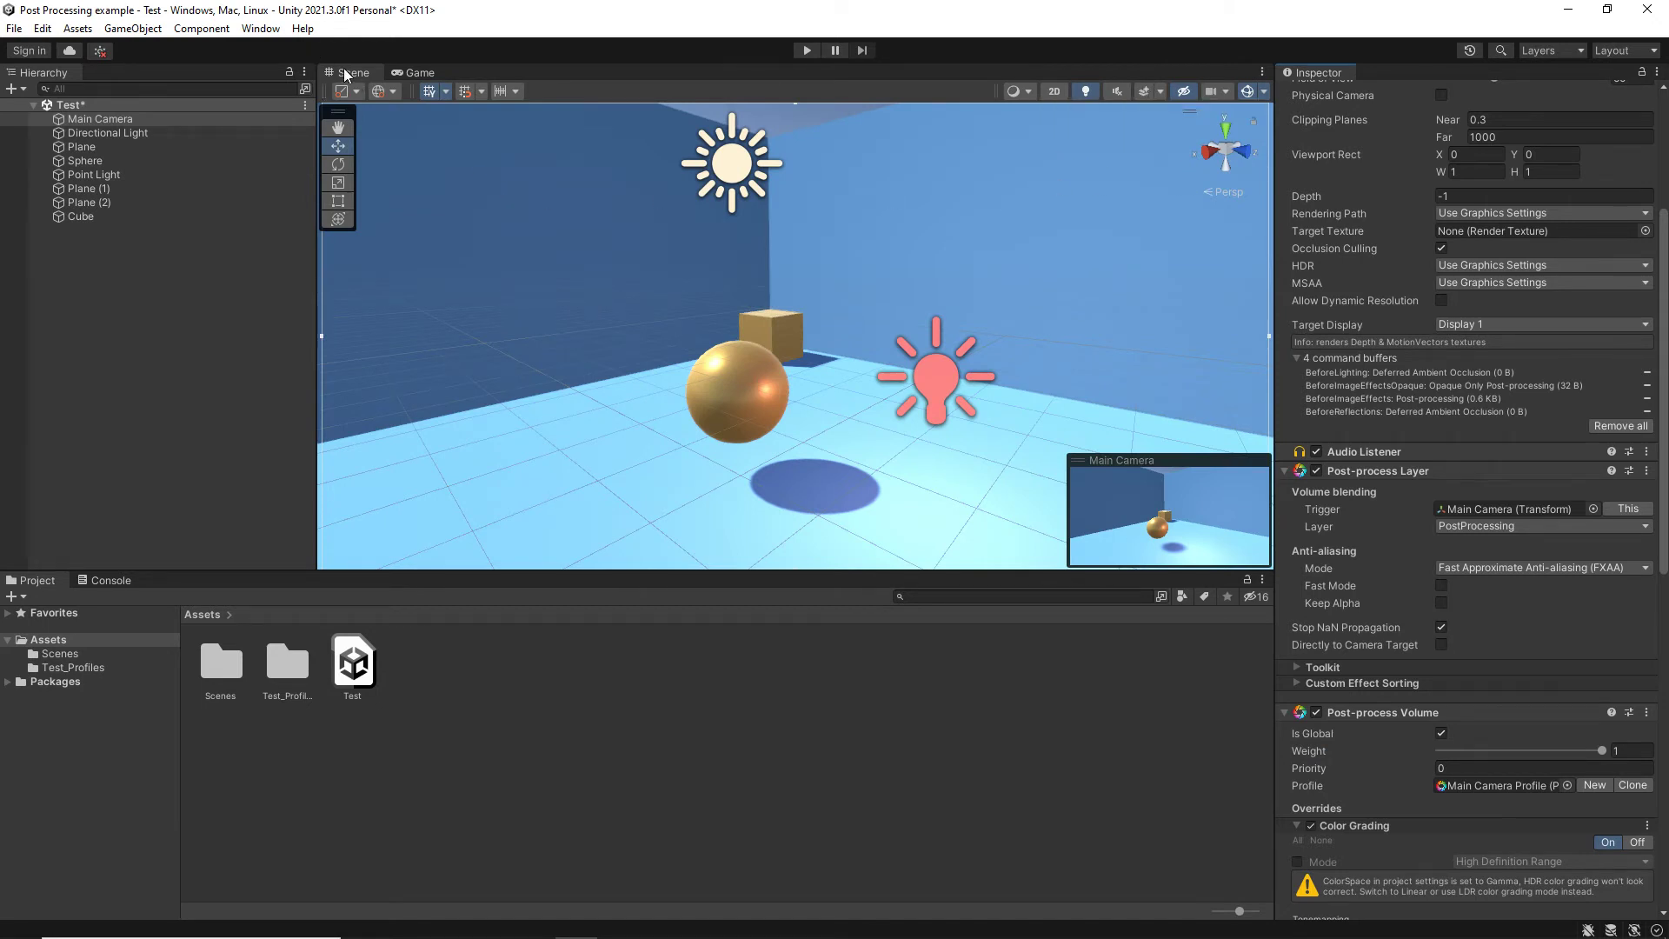
- Check that the Scene view's effects menu includes Post Processing
click(1144, 90)
click(1161, 90)
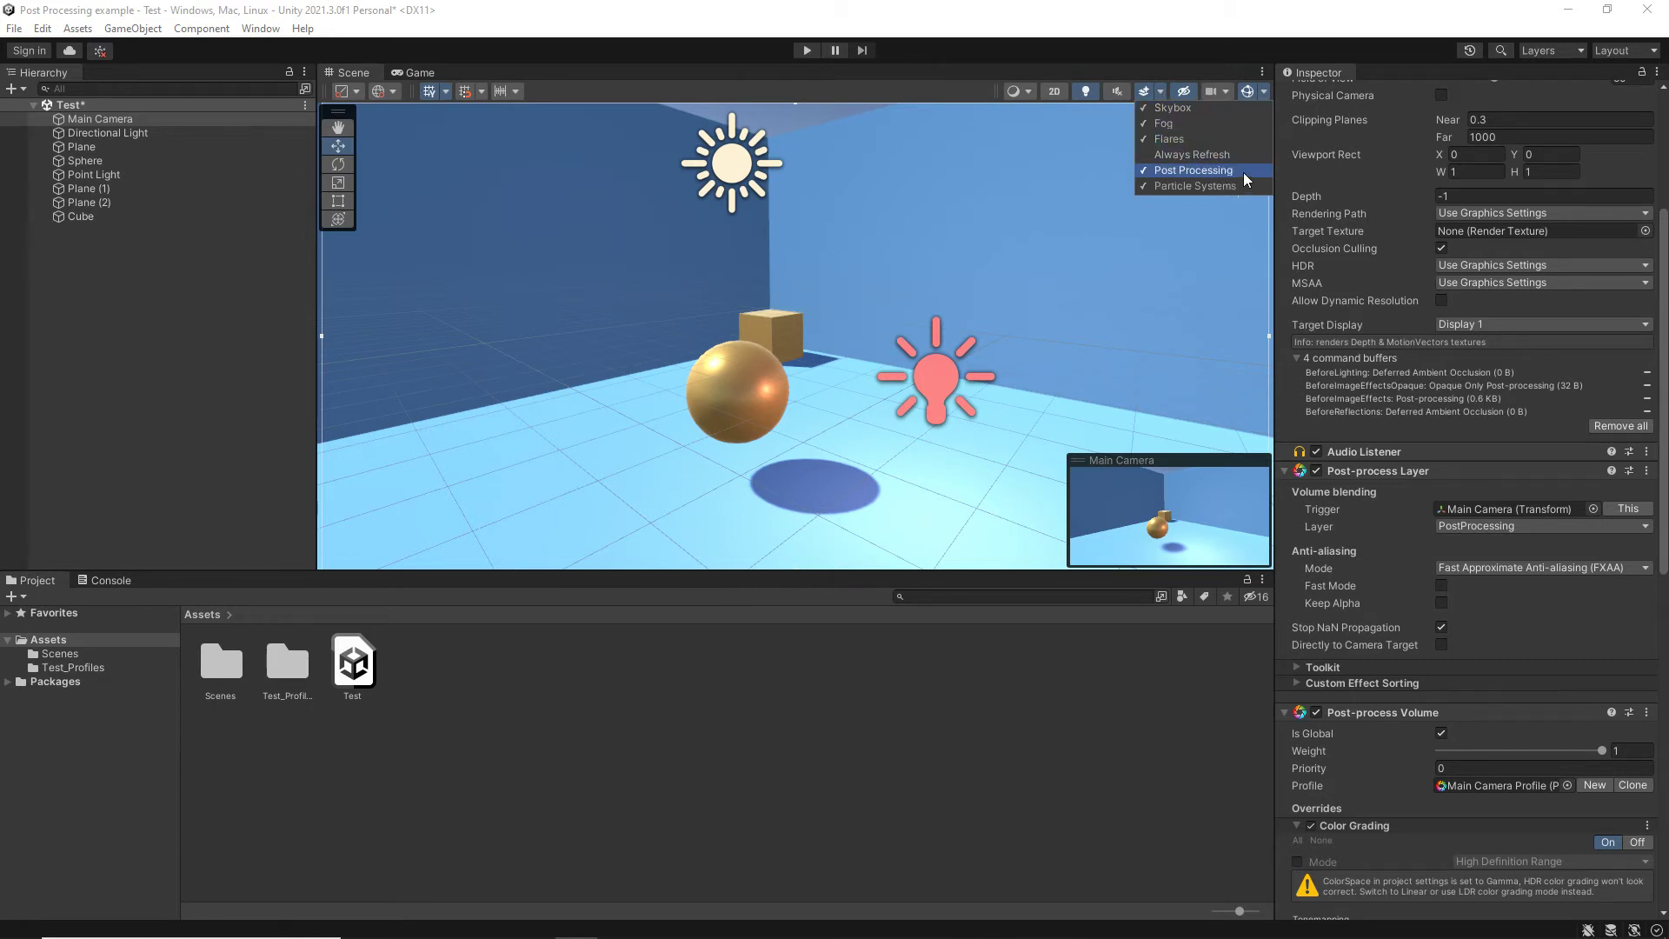
click(296, 332)
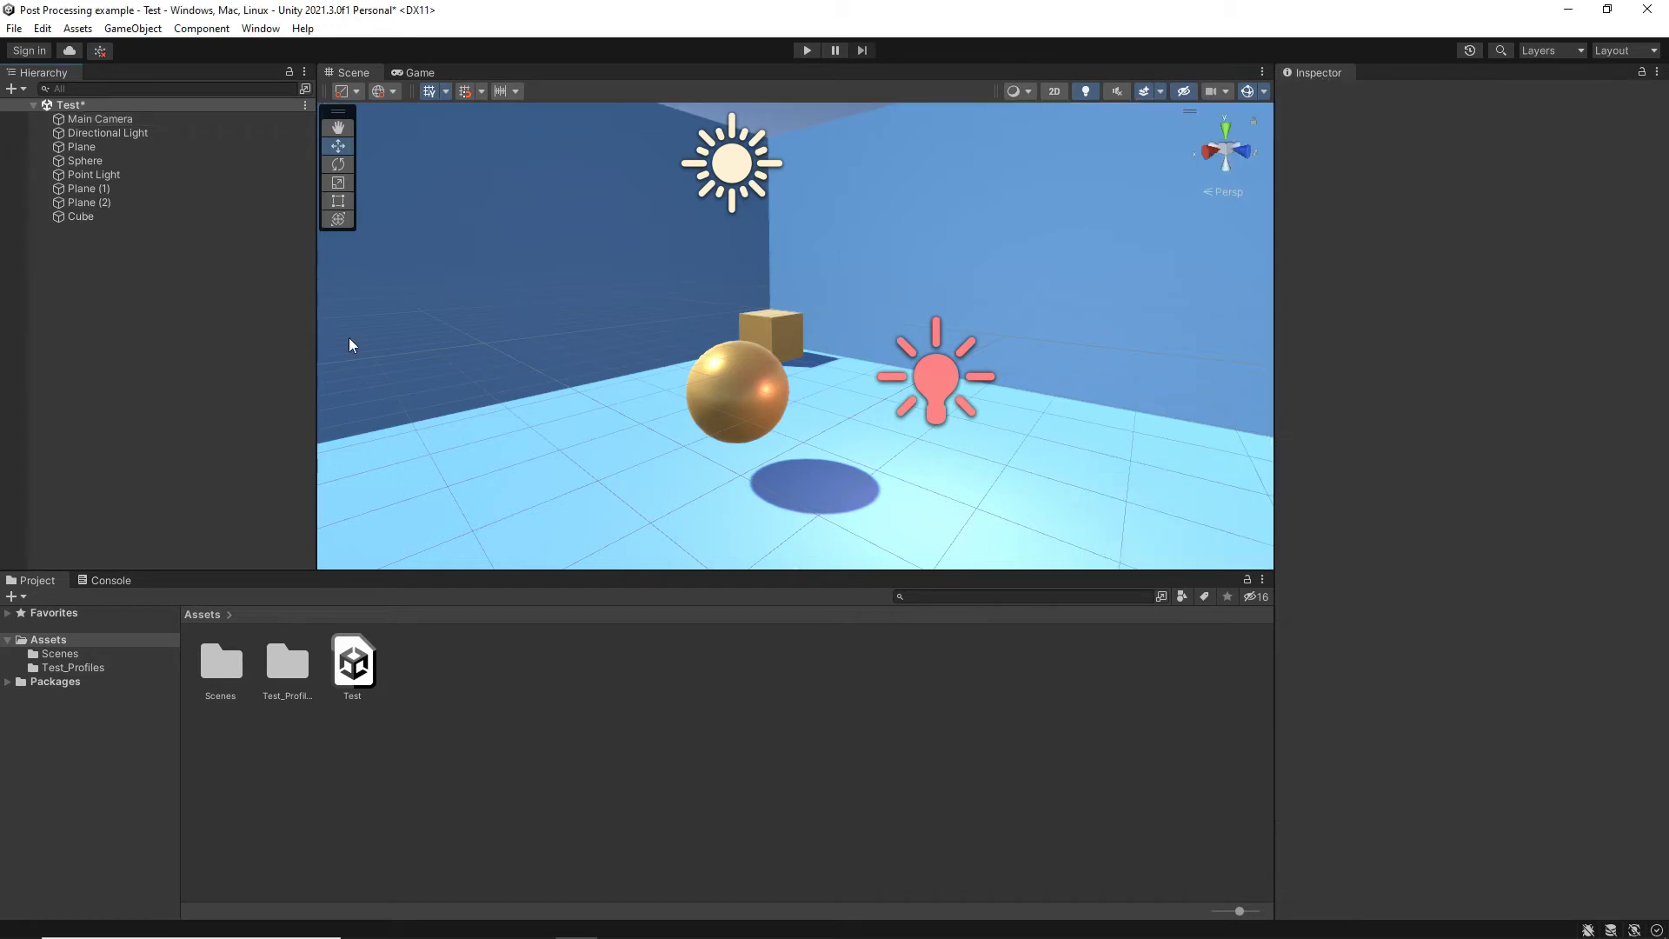
click(121, 119)
- Expand Color Grading and switch the tonemapping mode to ACES
scroll(1427, 645, down, 10)
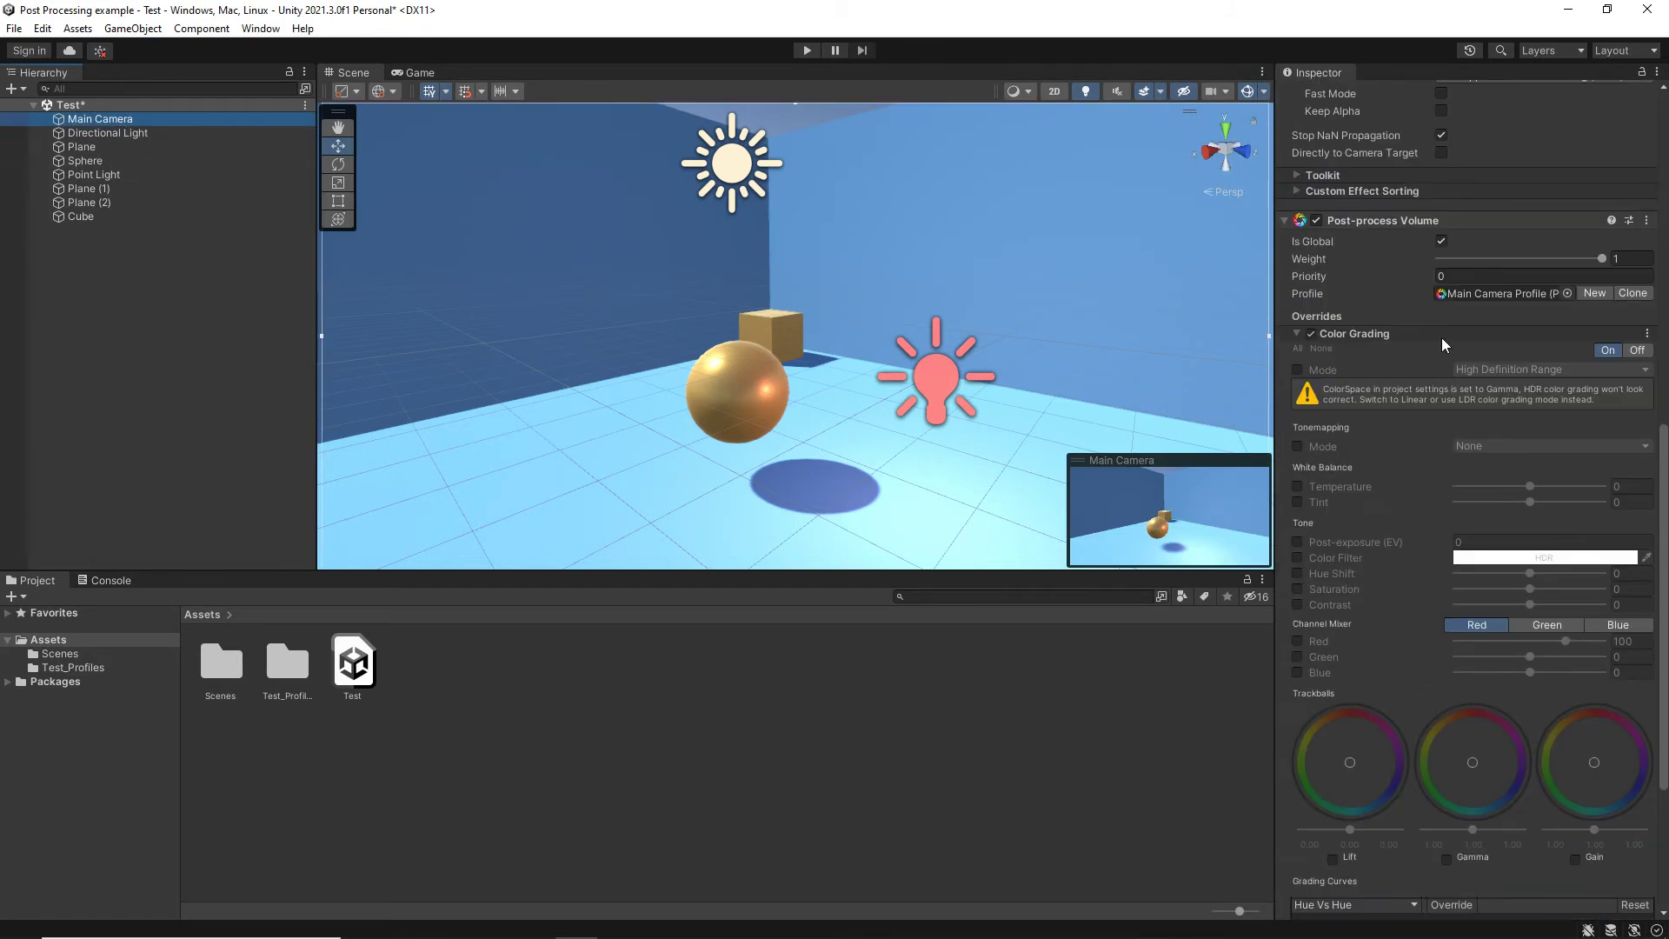
click(1297, 333)
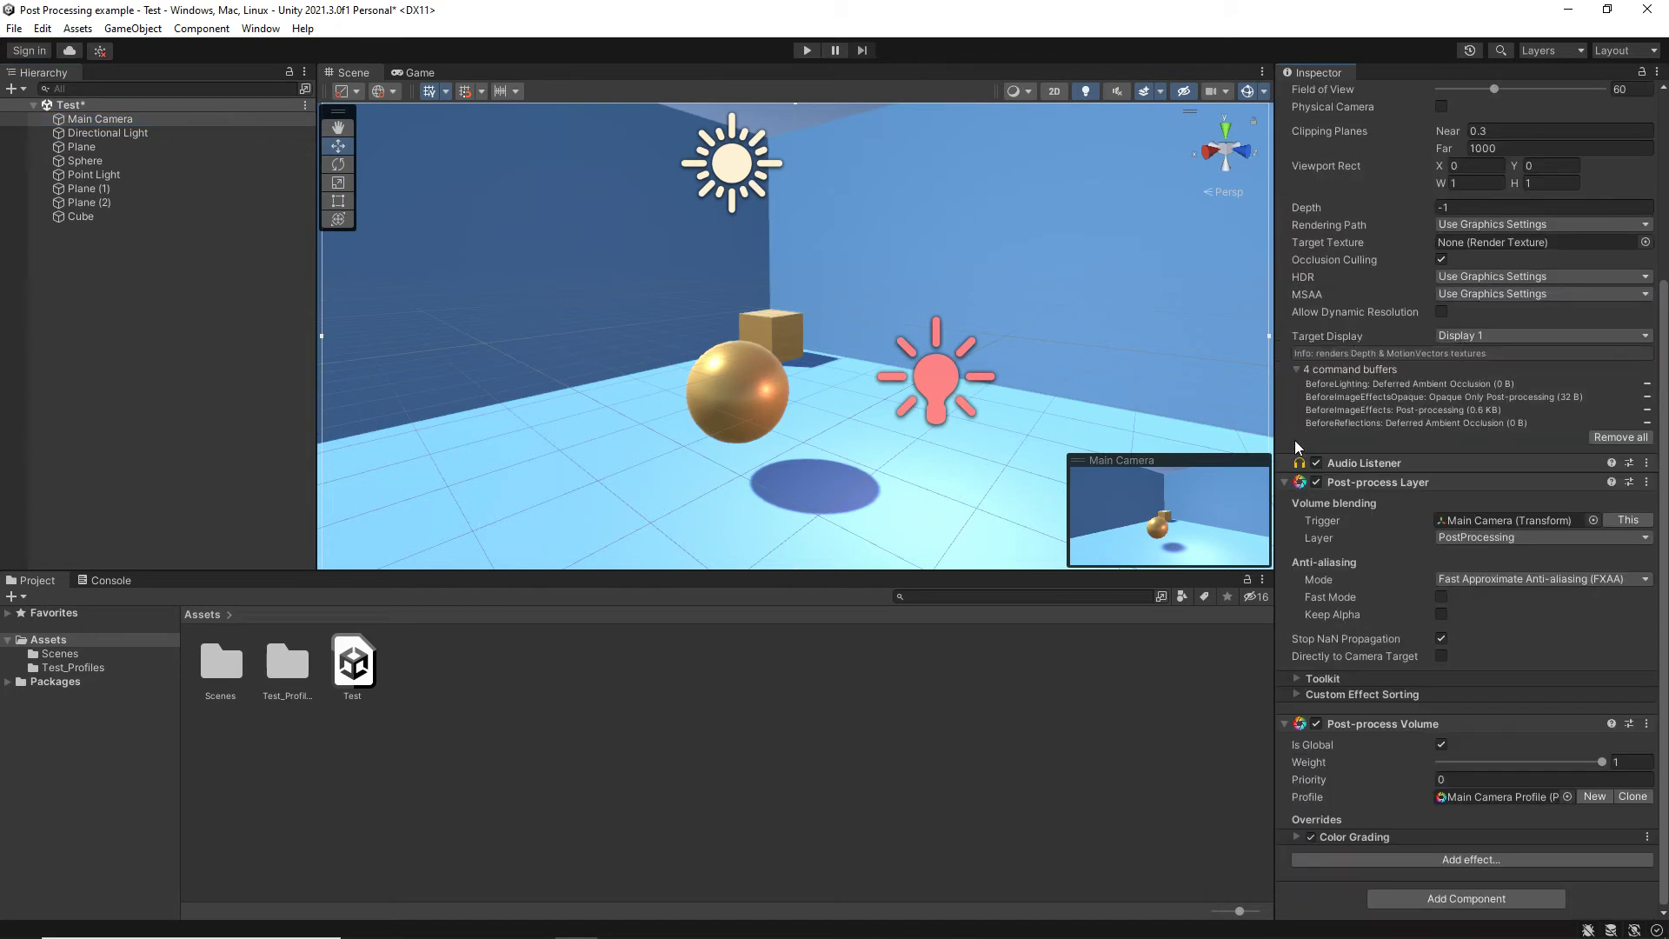
click(1298, 837)
scroll(1356, 782, down, 4)
scroll(1384, 760, down, 5)
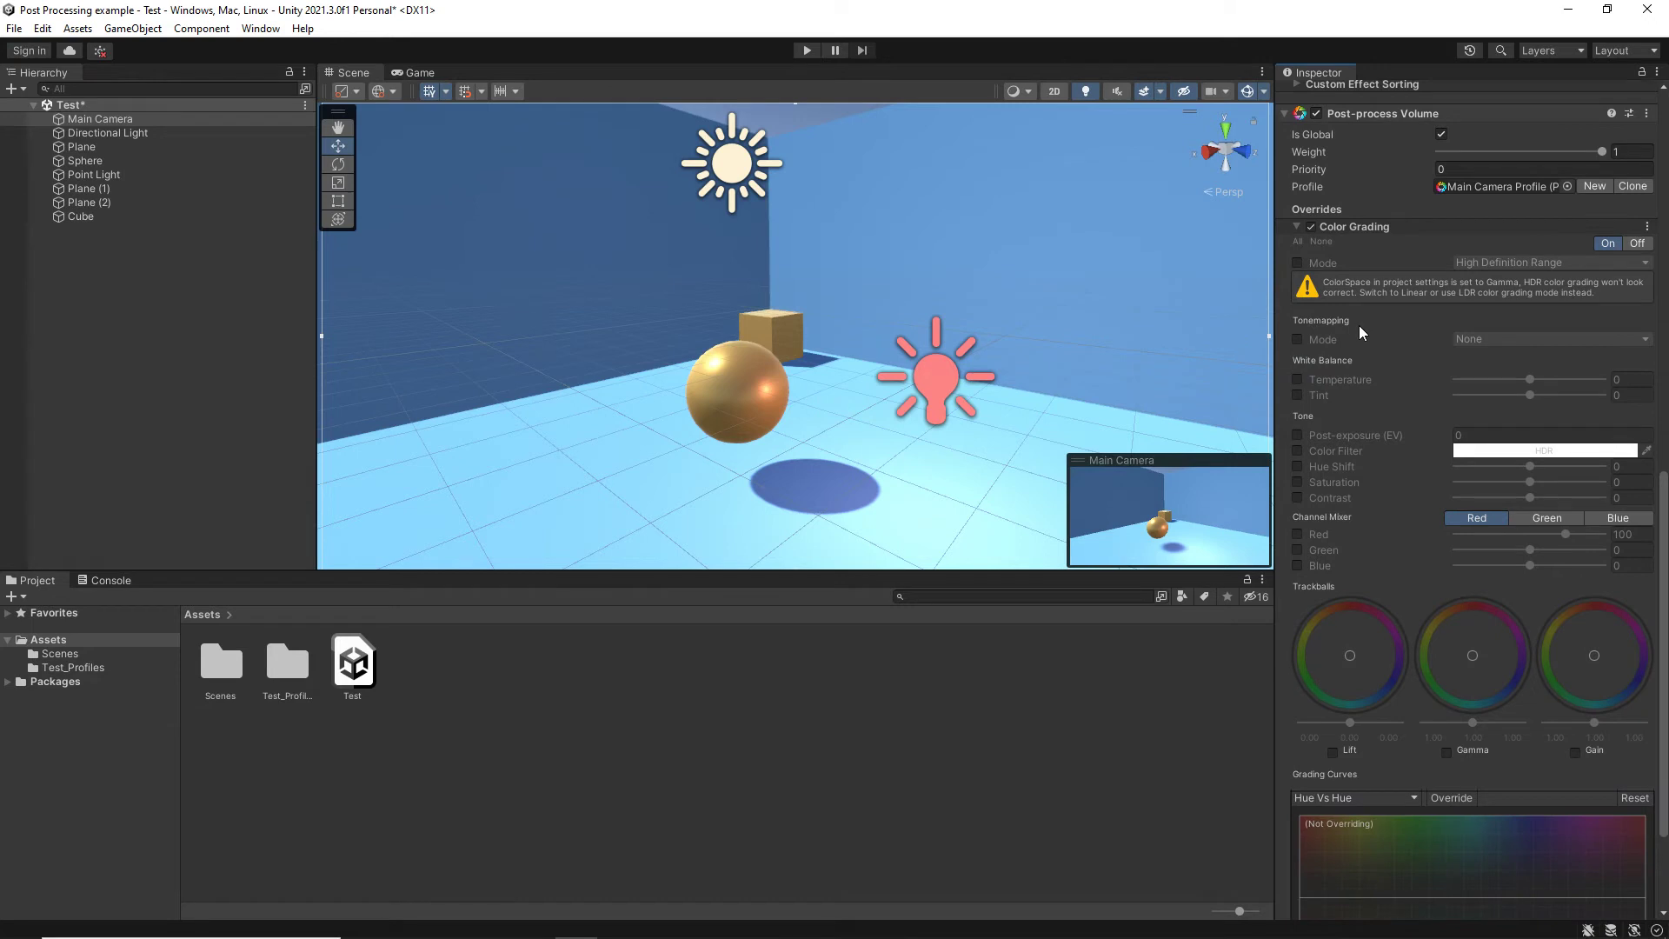
click(1296, 339)
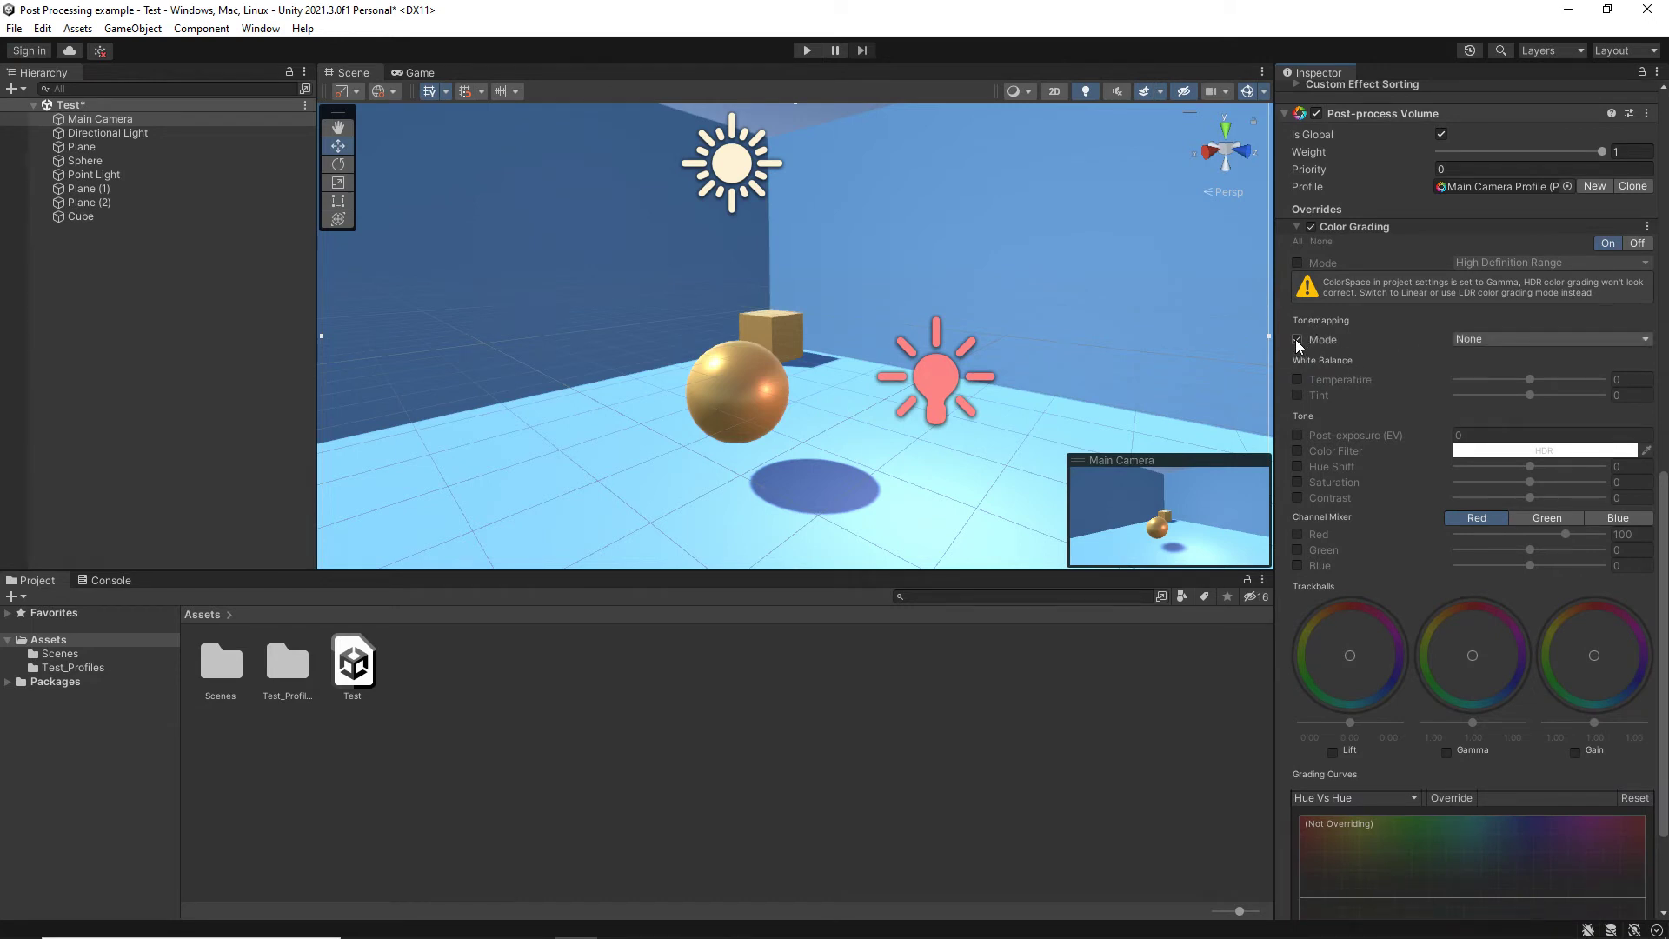
click(1515, 340)
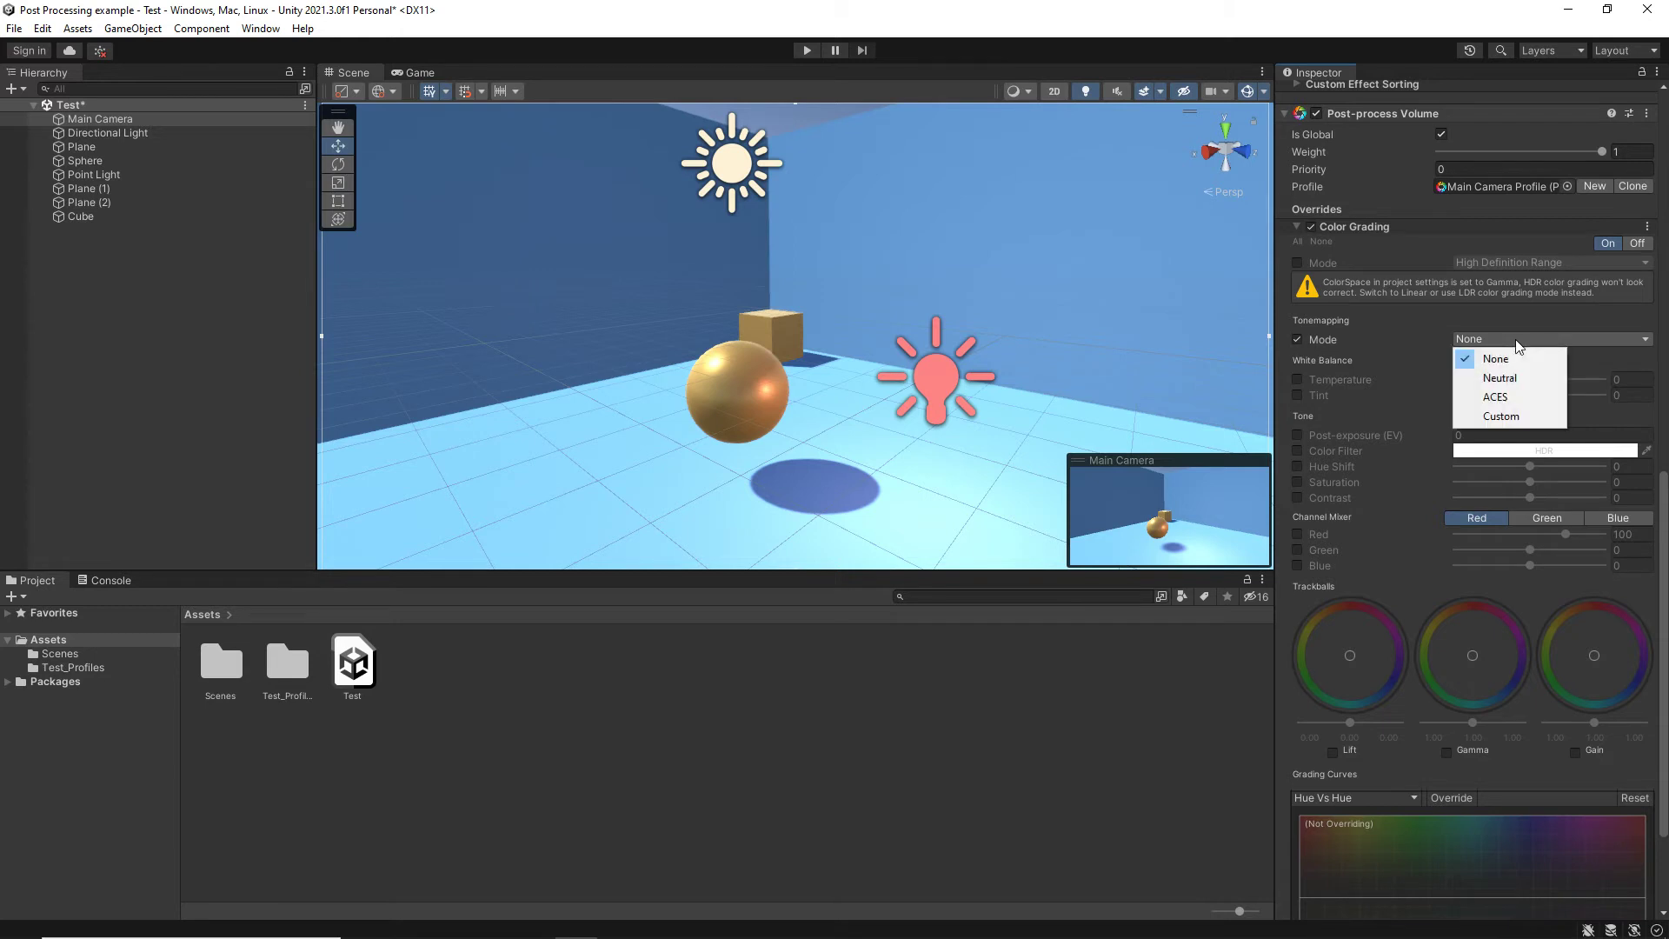
click(1504, 397)
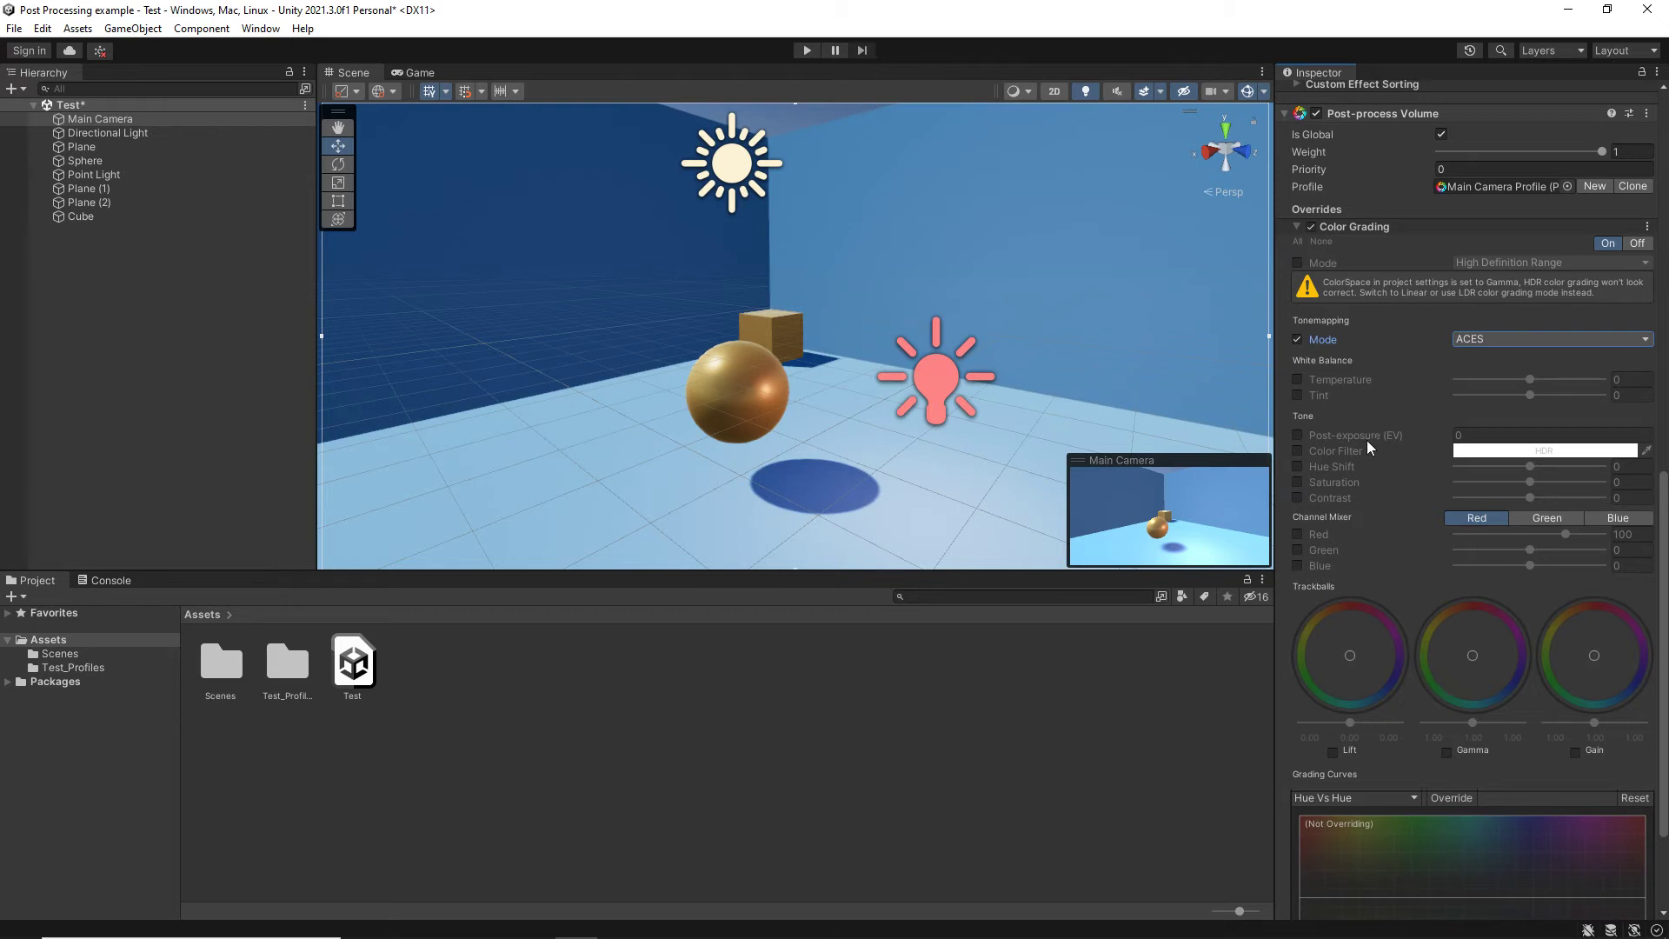
- Enable white-balance temperature and try warm and cold values, testing a purple tint of 41
click(1296, 381)
drag(1530, 379, 1597, 380)
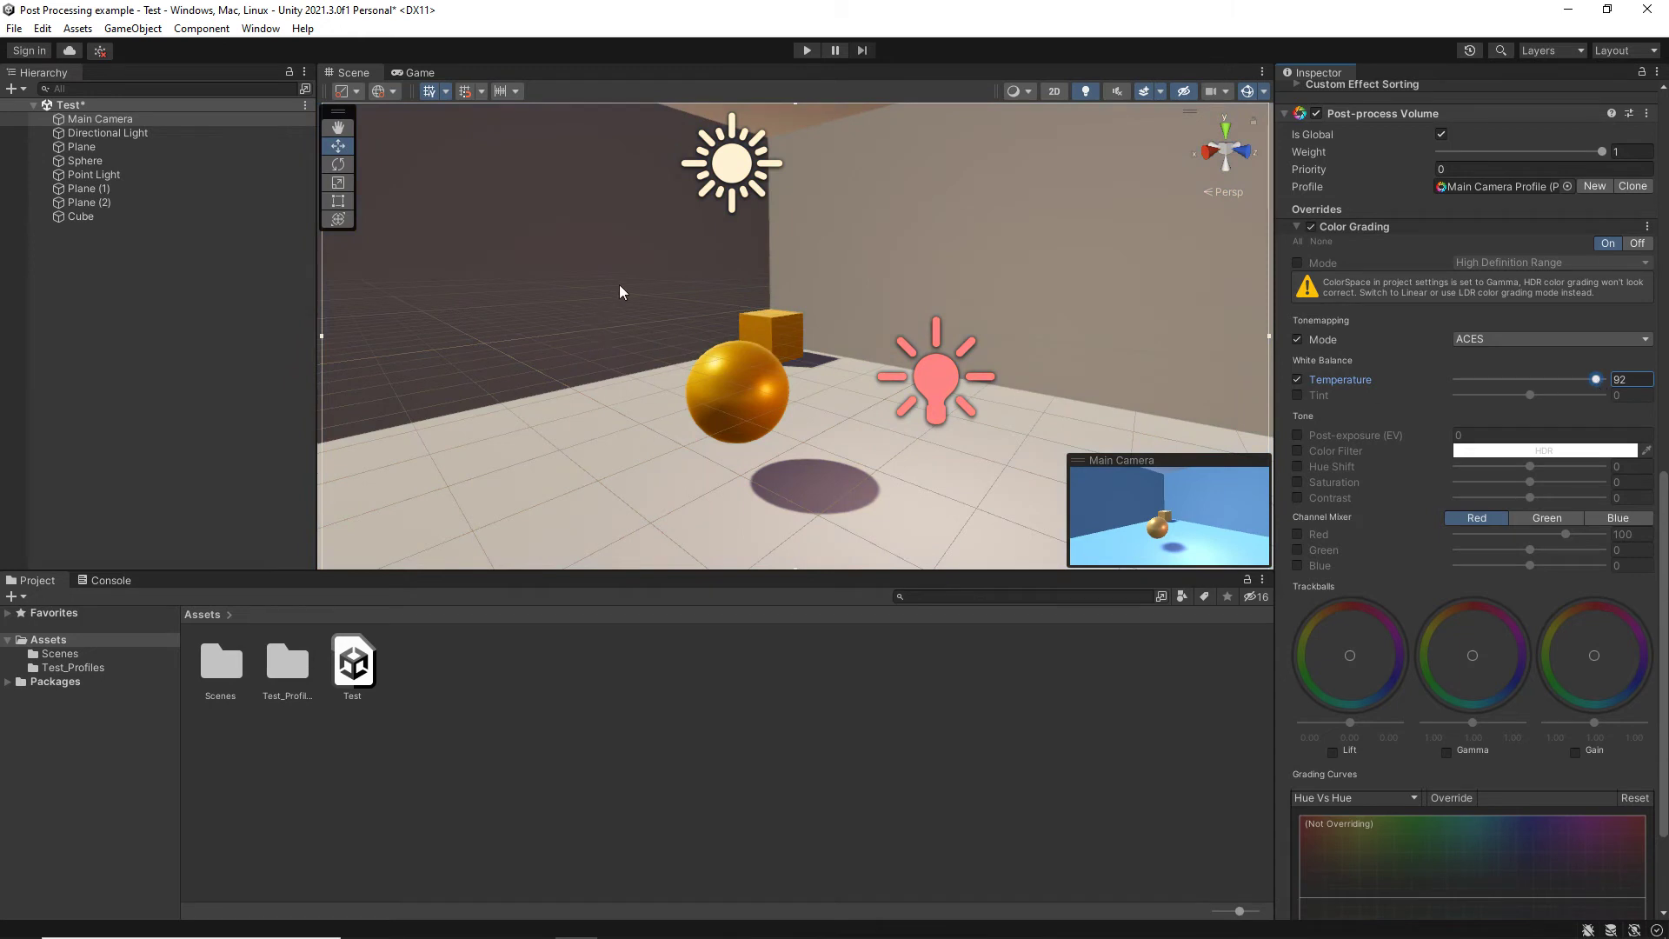
drag(1591, 380, 1555, 387)
click(1297, 395)
mouse_move(1535, 396)
mouse_down()
mouse_move(1560, 396)
mouse_move(1465, 397)
mouse_move(1558, 399)
mouse_up()
click(1299, 395)
- Raise post-exposure to about 3.61, preview it in Game view, then disable the override
click(1297, 436)
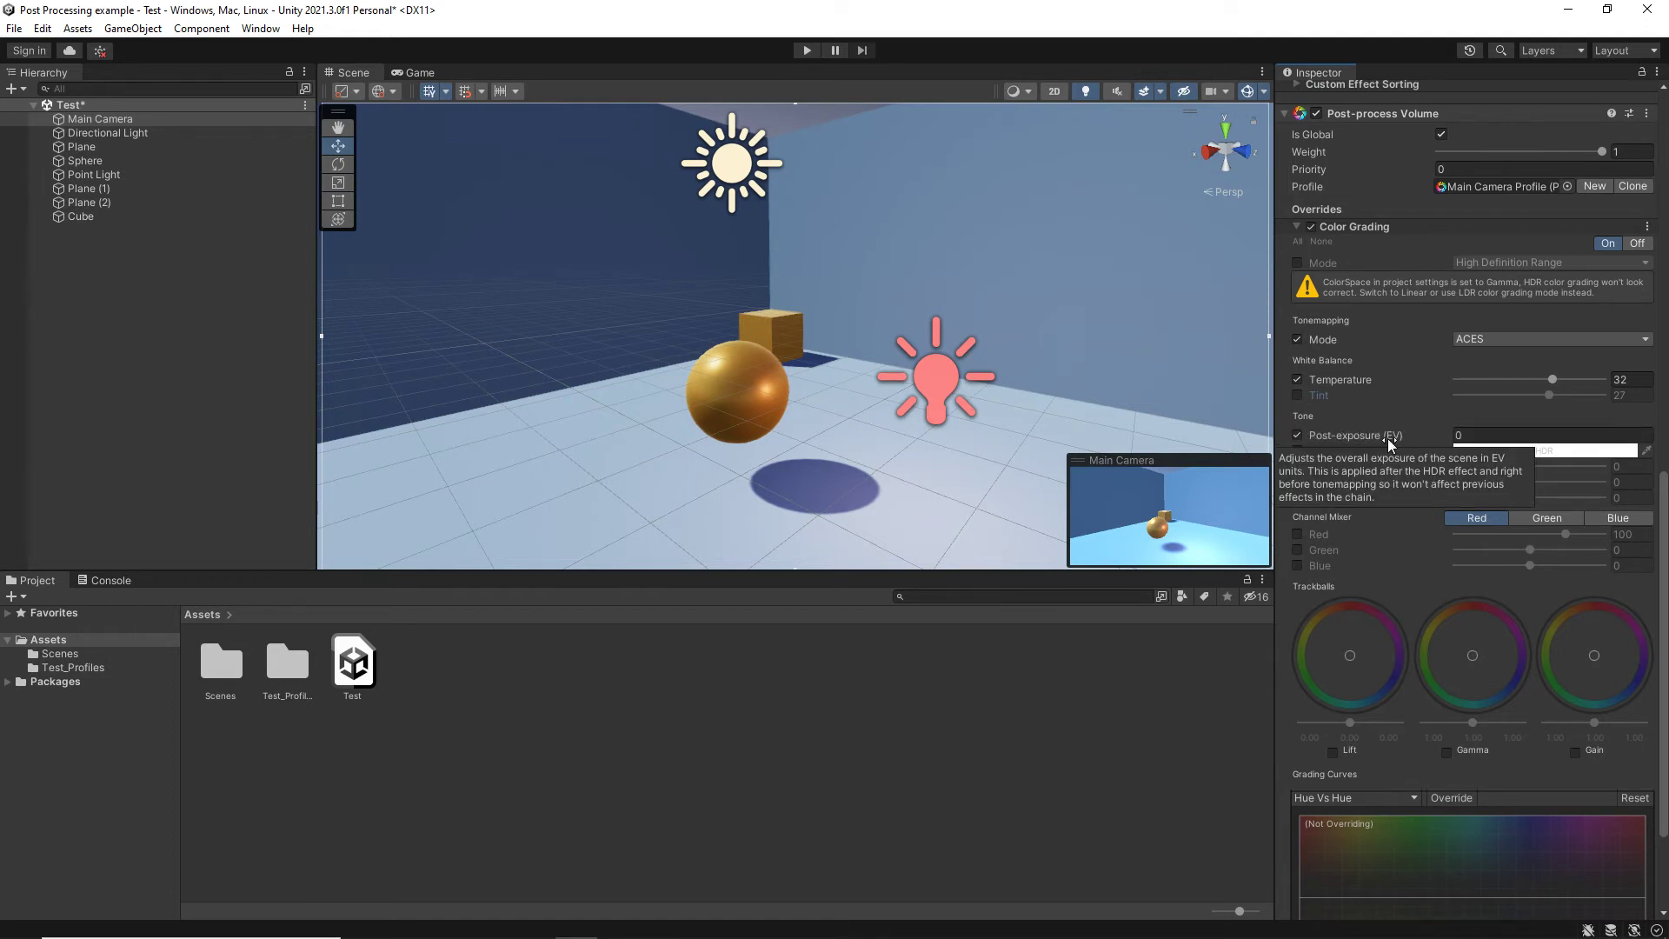
click(1340, 436)
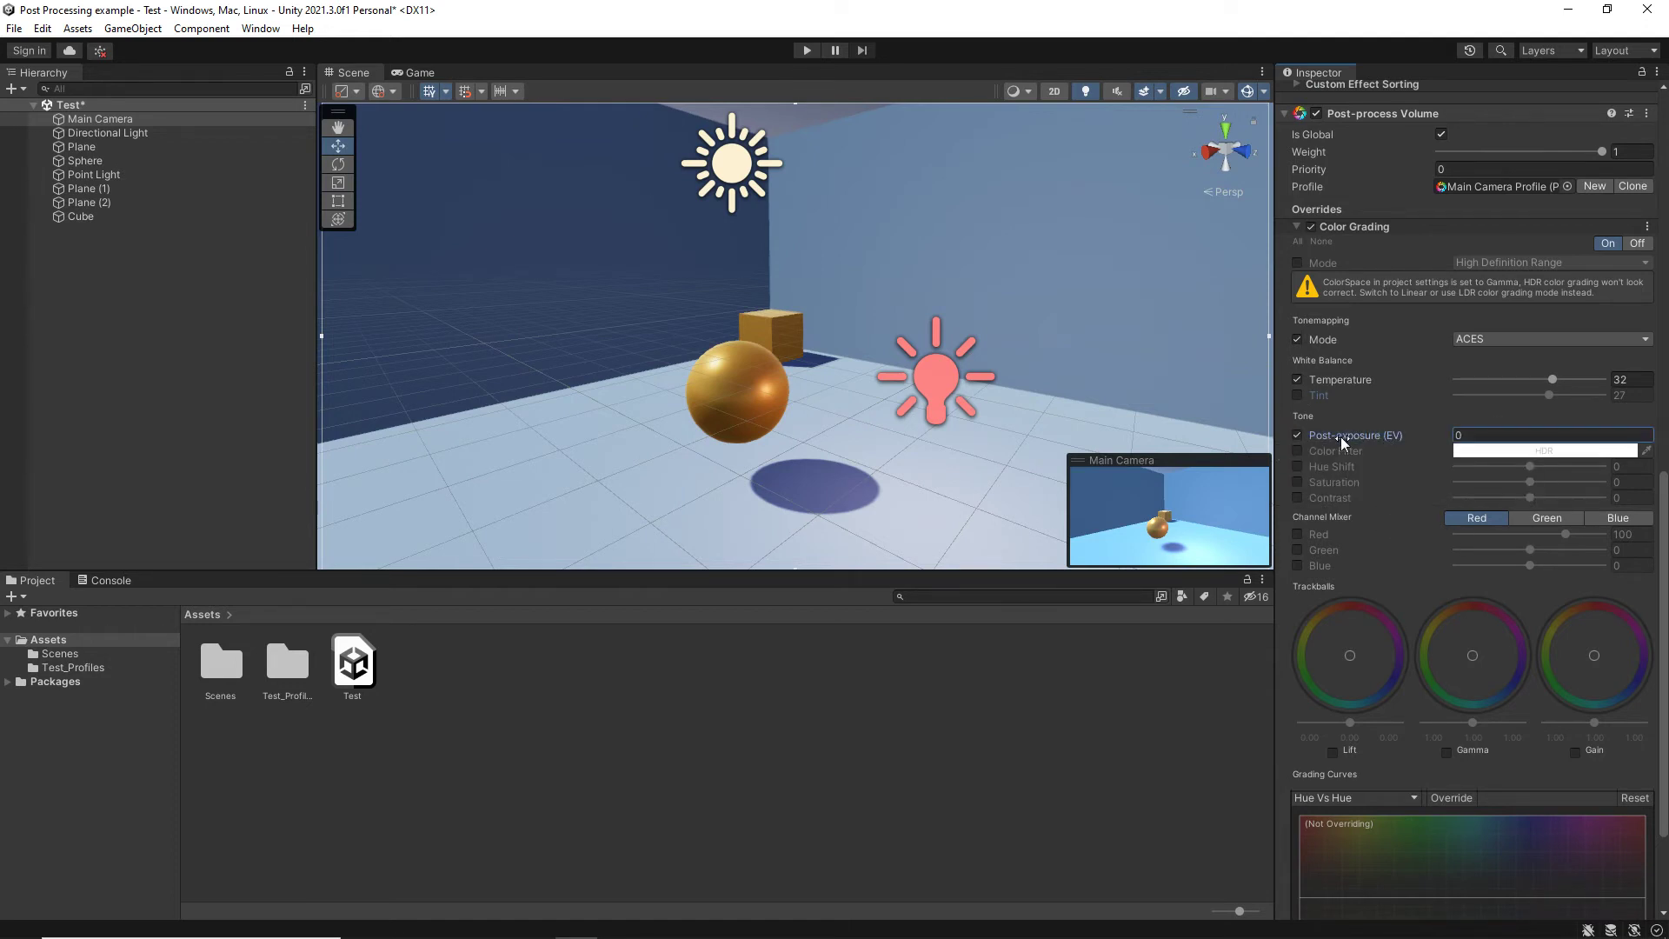
mouse_move(1341, 437)
mouse_down()
mouse_move(1441, 436)
mouse_move(1223, 436)
mouse_move(1347, 436)
mouse_up()
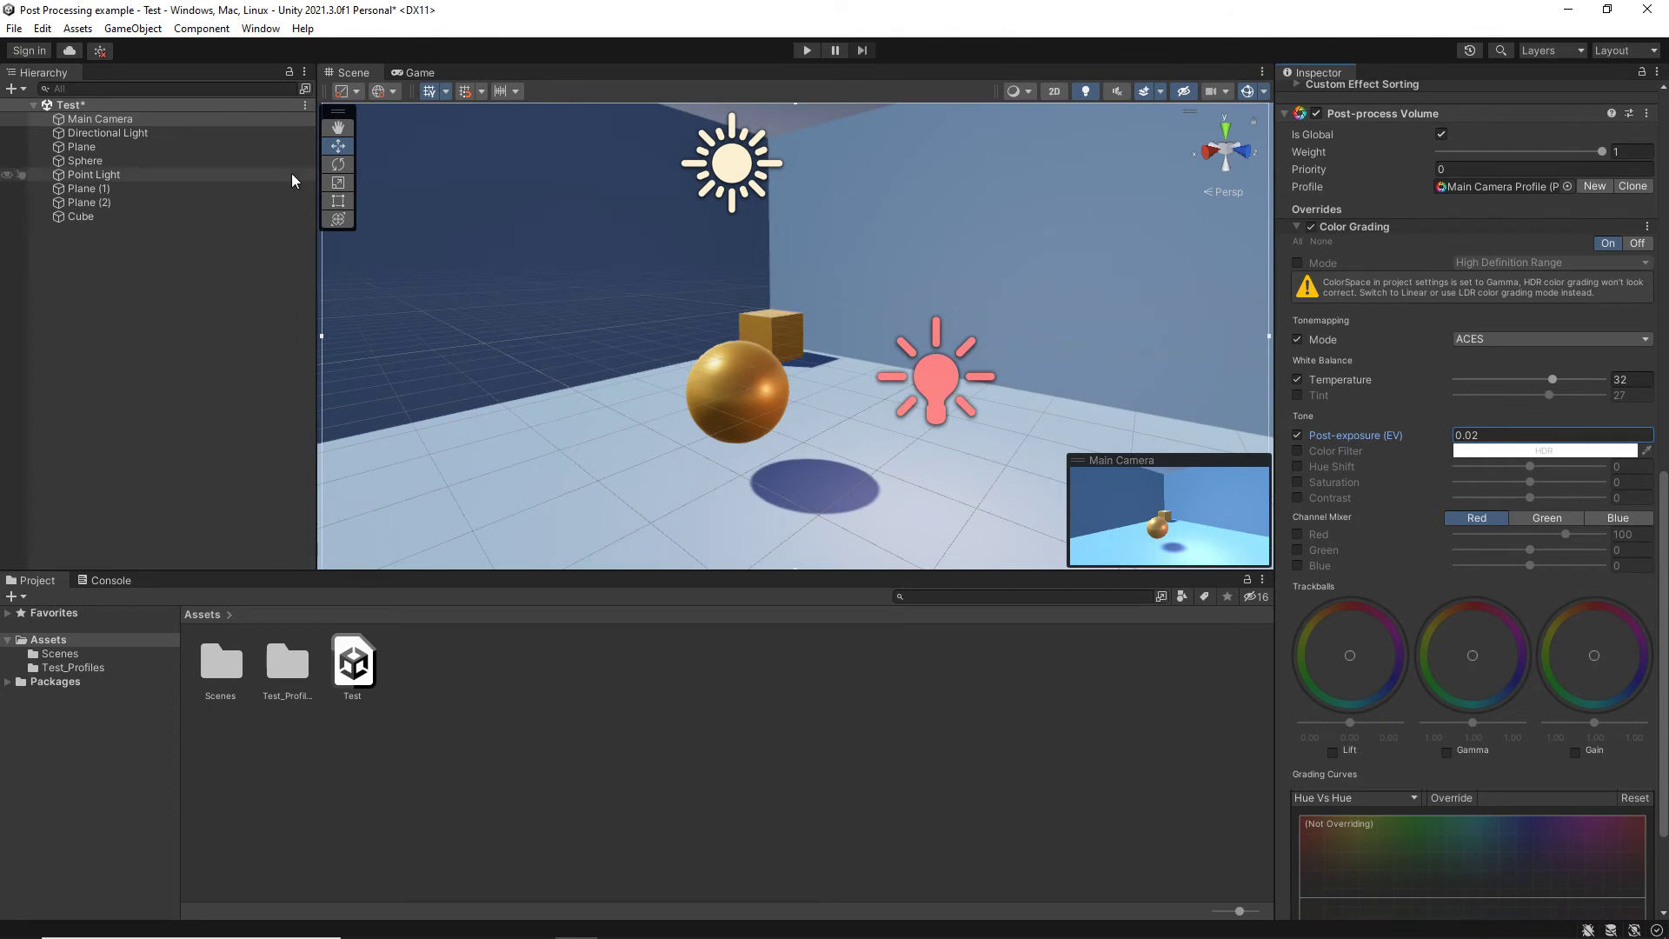
click(420, 74)
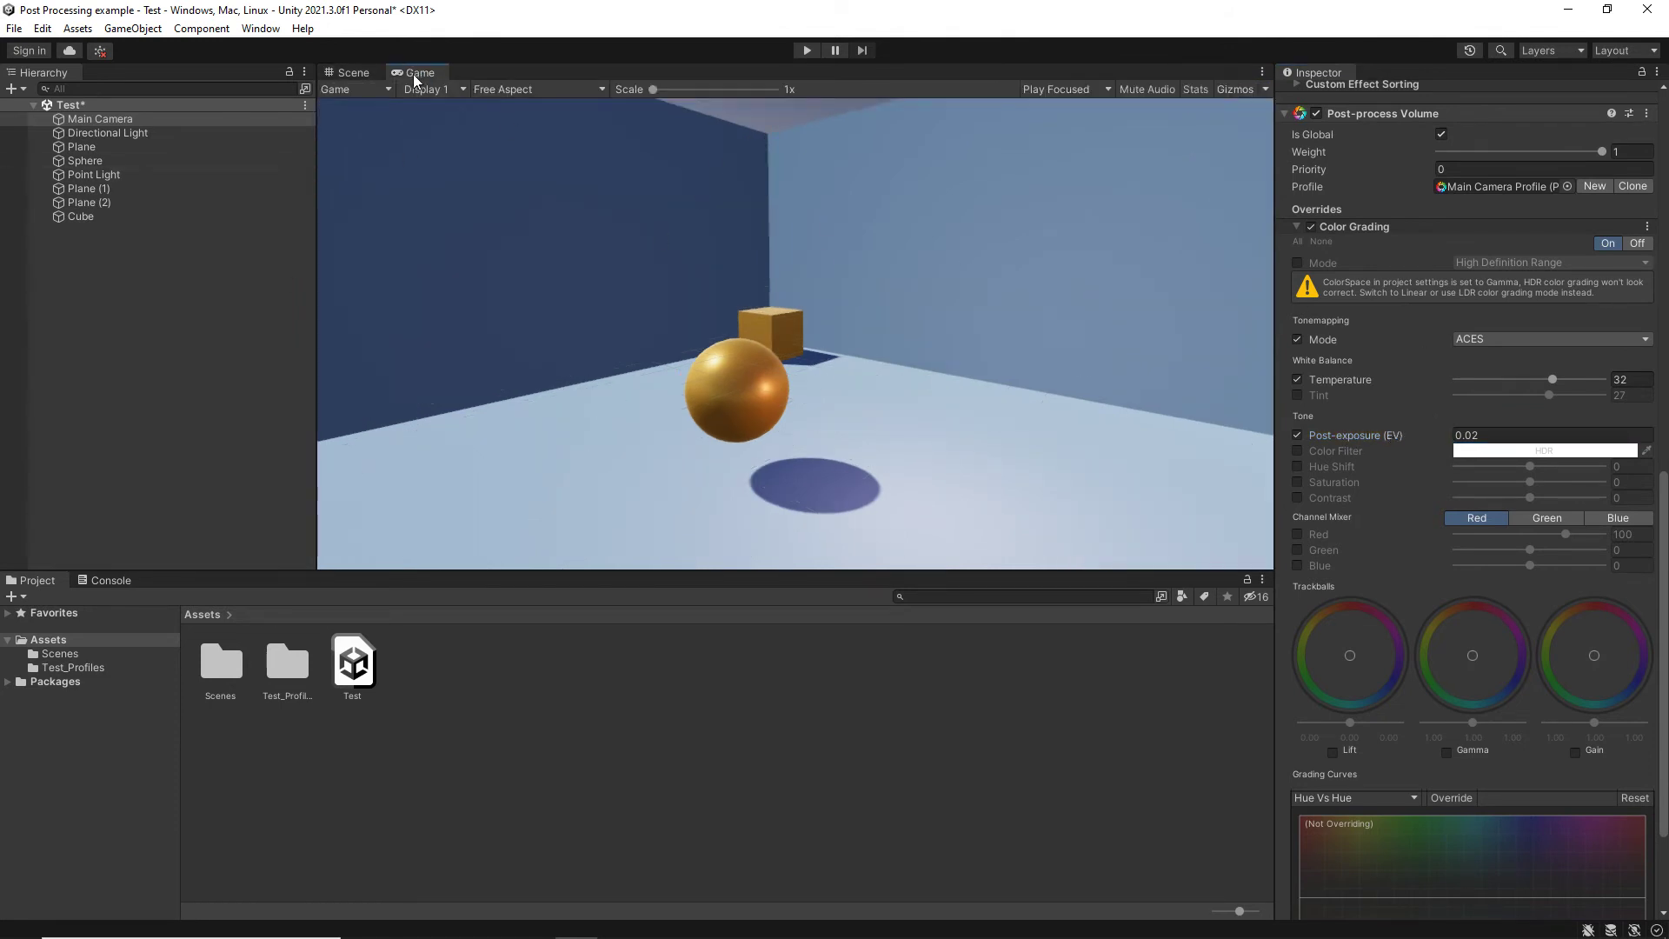
click(1370, 435)
mouse_move(1371, 433)
mouse_down()
mouse_move(1433, 436)
mouse_move(1353, 440)
mouse_move(1393, 445)
mouse_up()
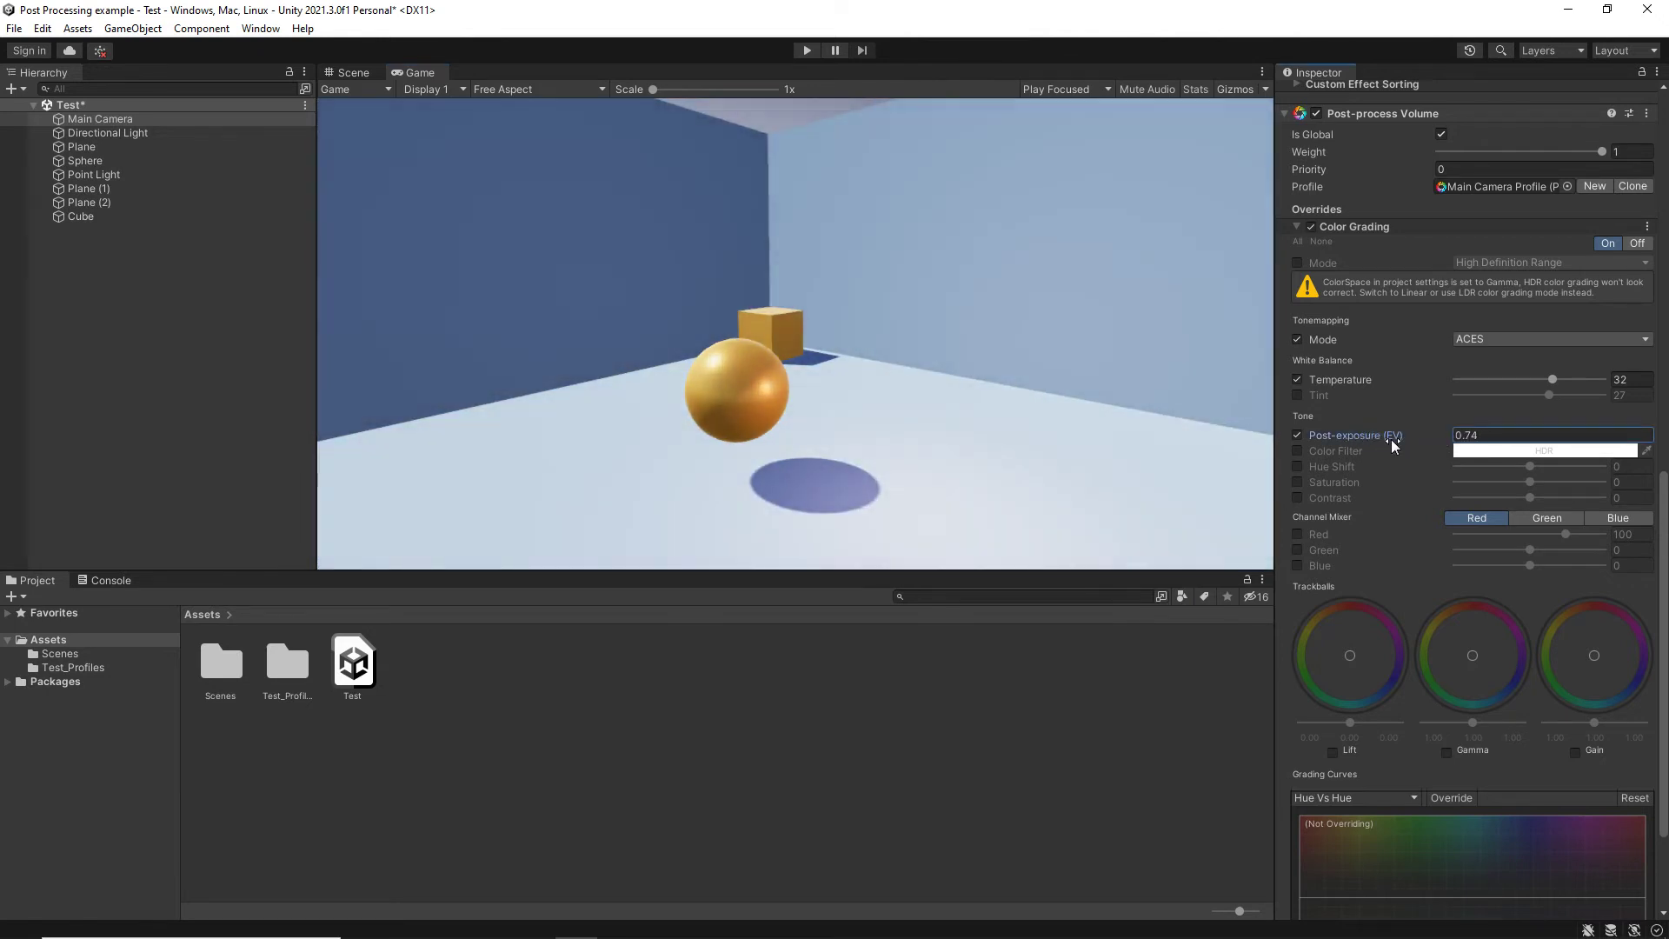
click(1298, 435)
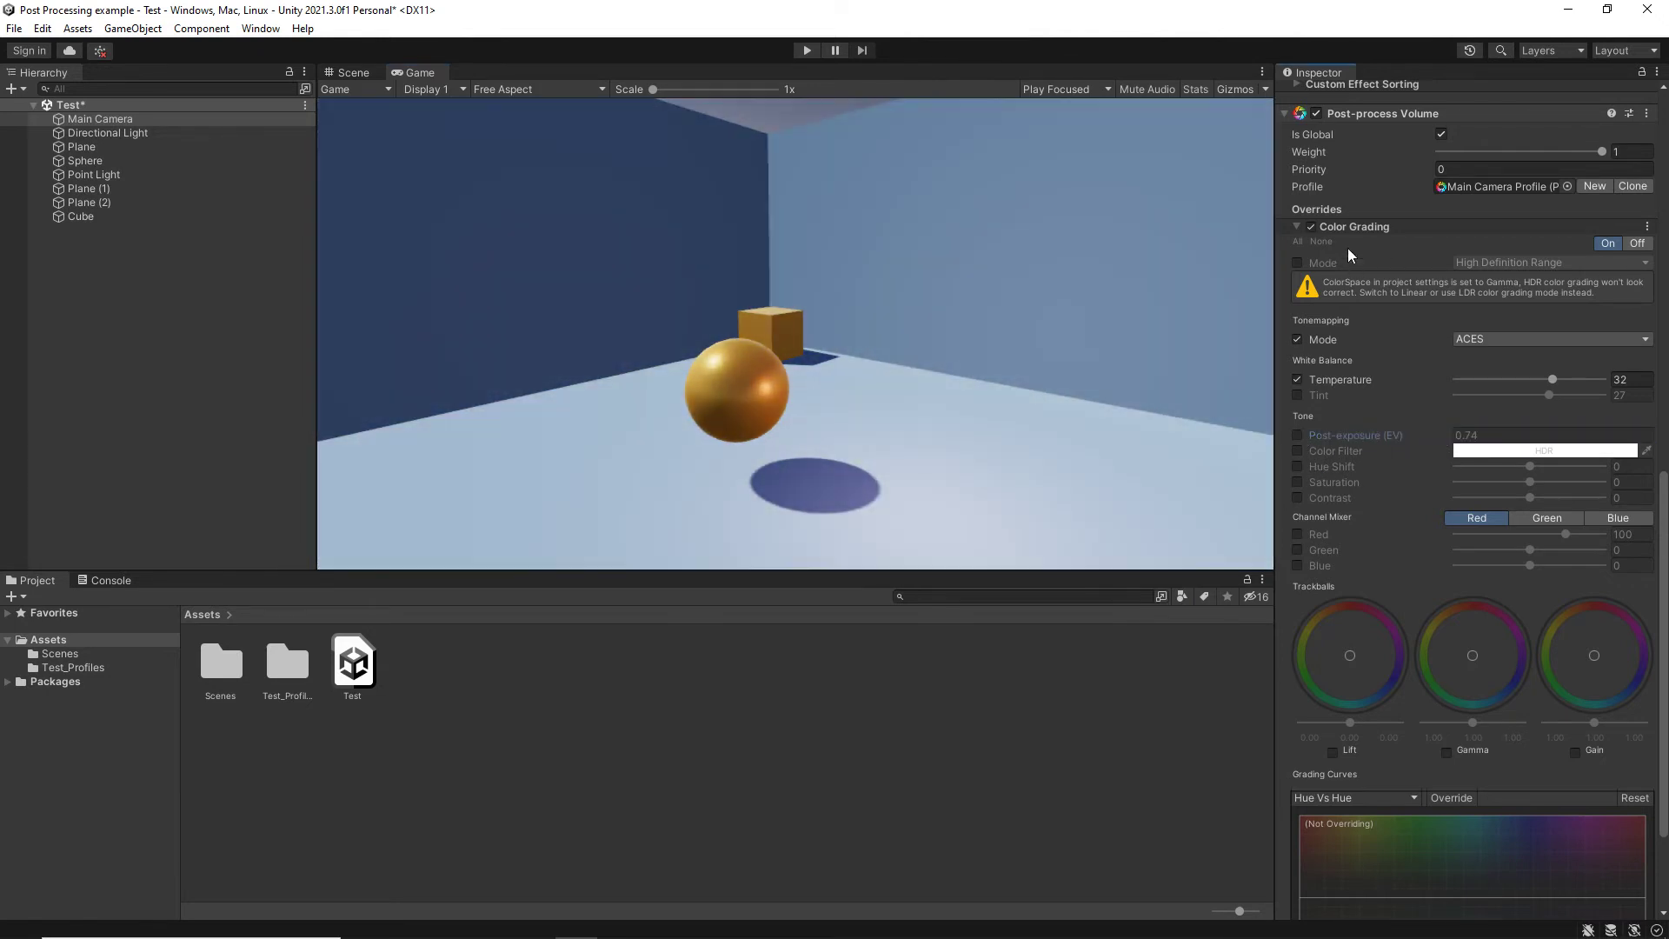
click(1294, 227)
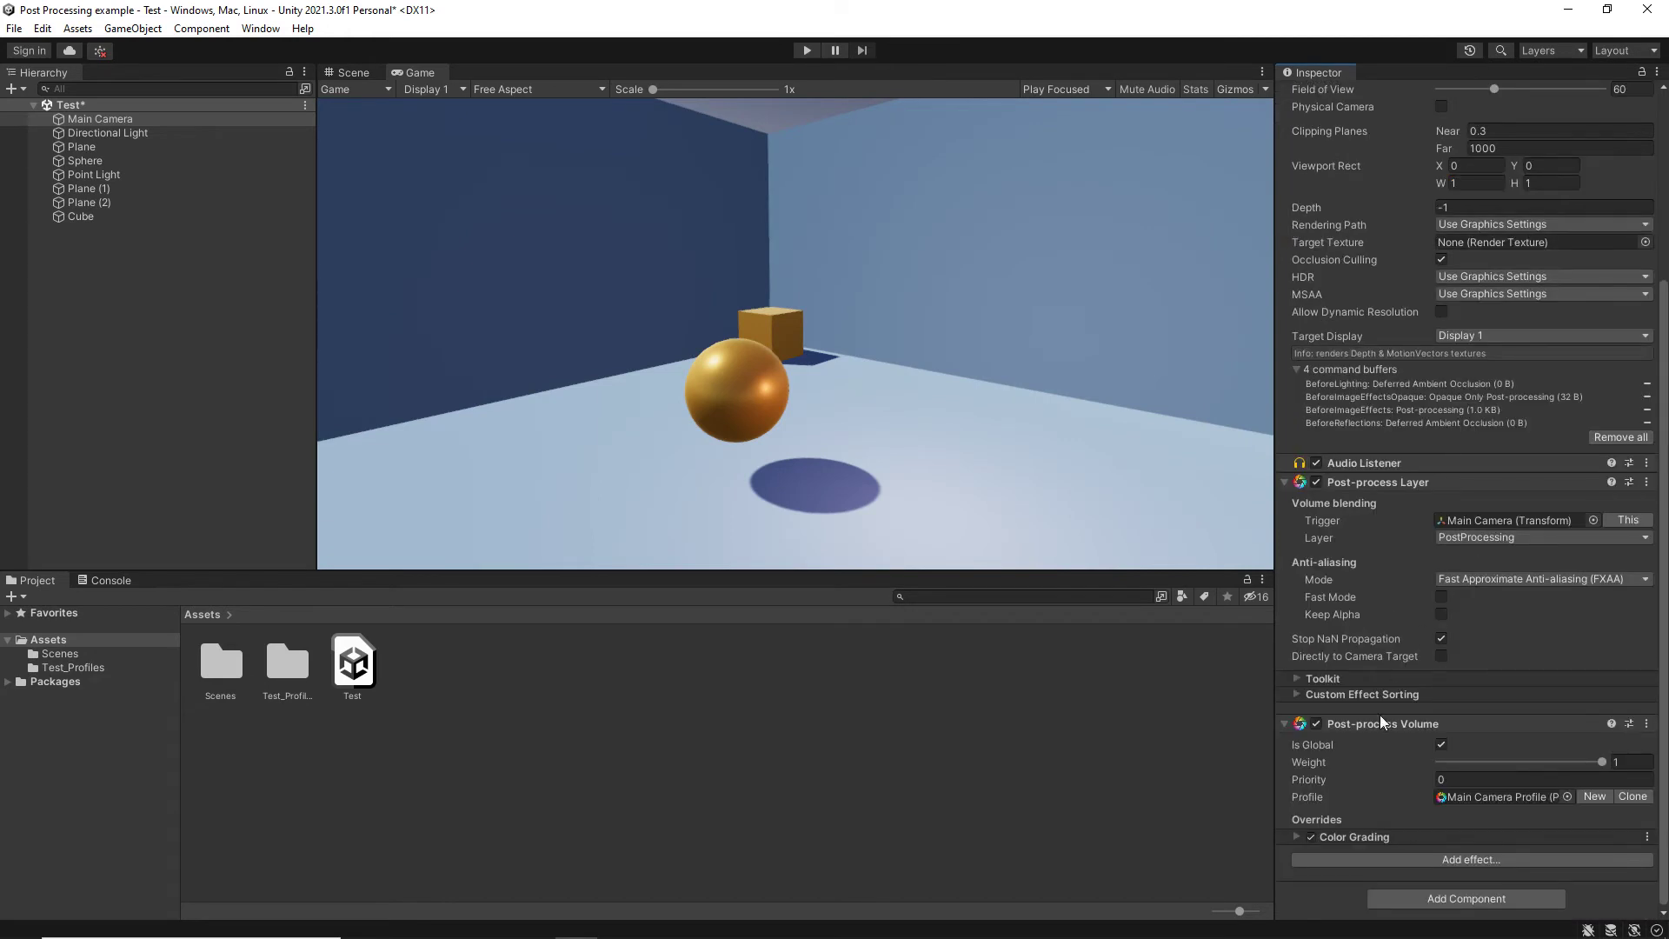
click(1479, 861)
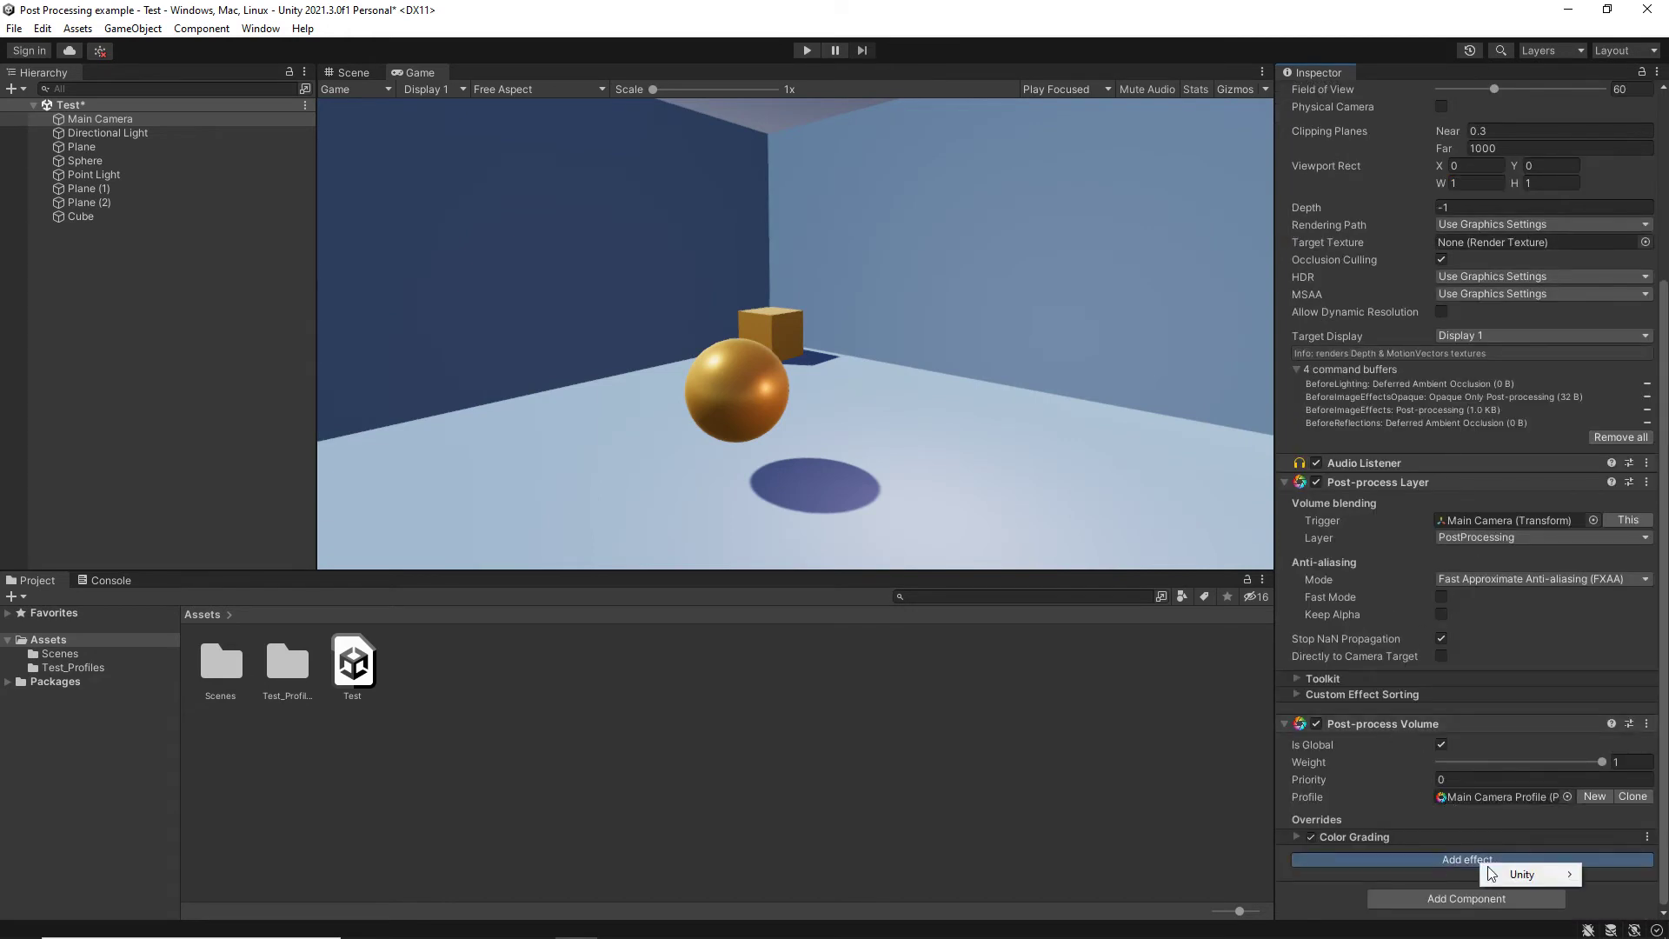
- Add Ambient Occlusion with Mode, Intensity 0.17 and Thickness Modifier 6.45 overrides enabled
mouse_move(1509, 874)
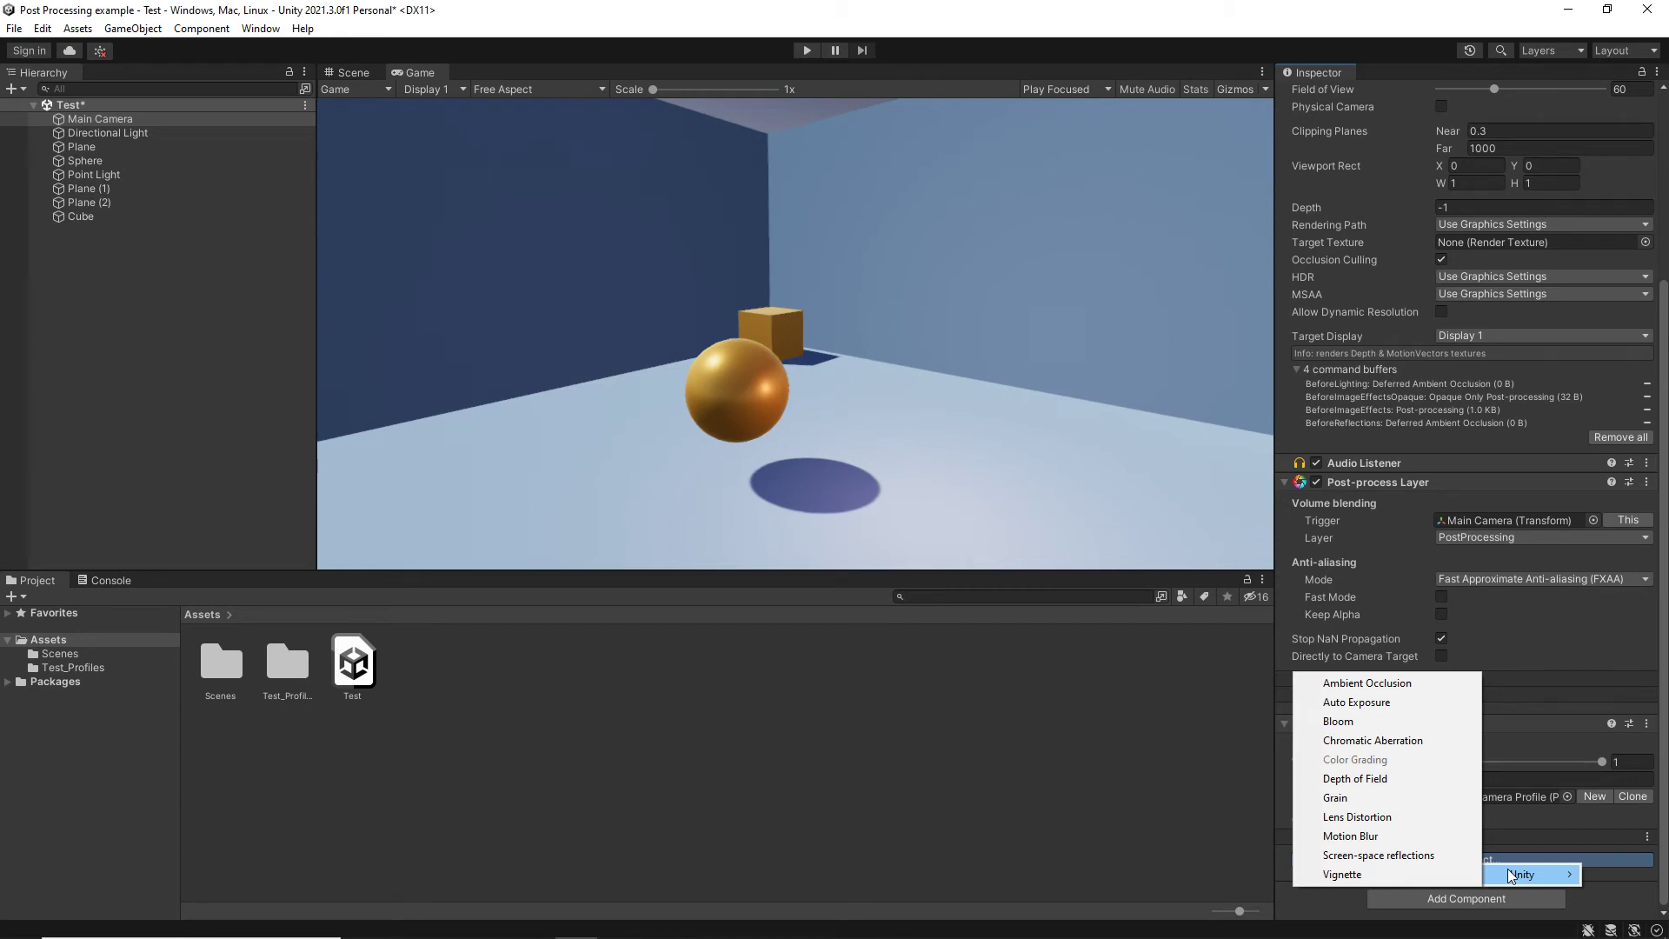
click(1398, 684)
click(1296, 853)
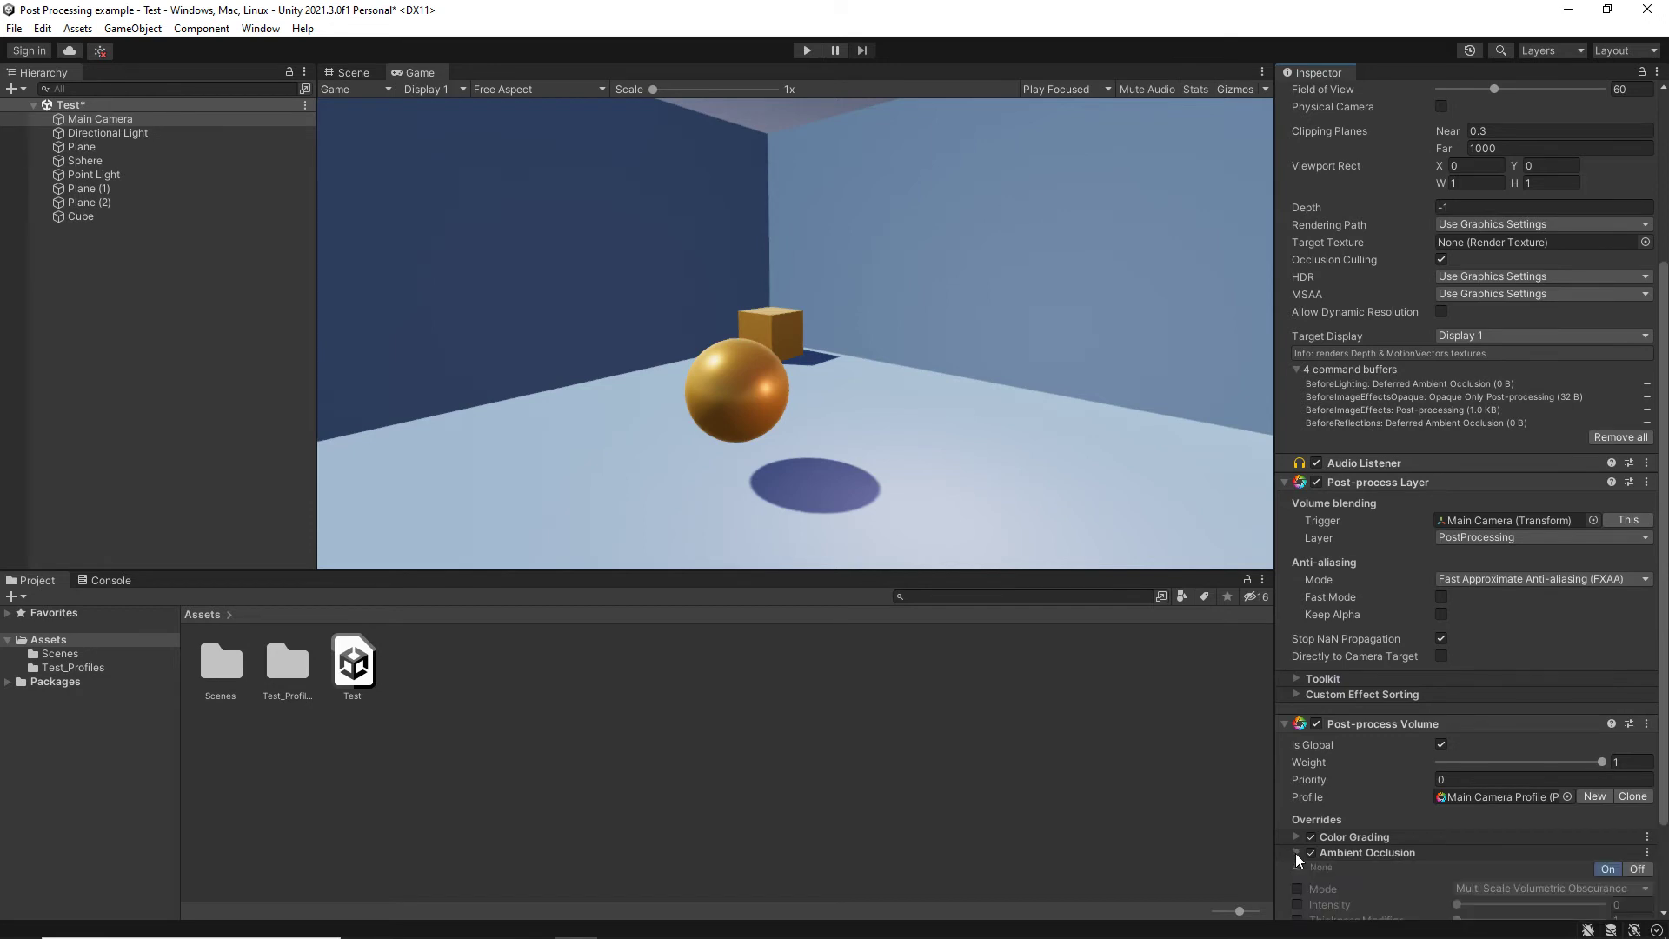
scroll(1296, 853, down, 3)
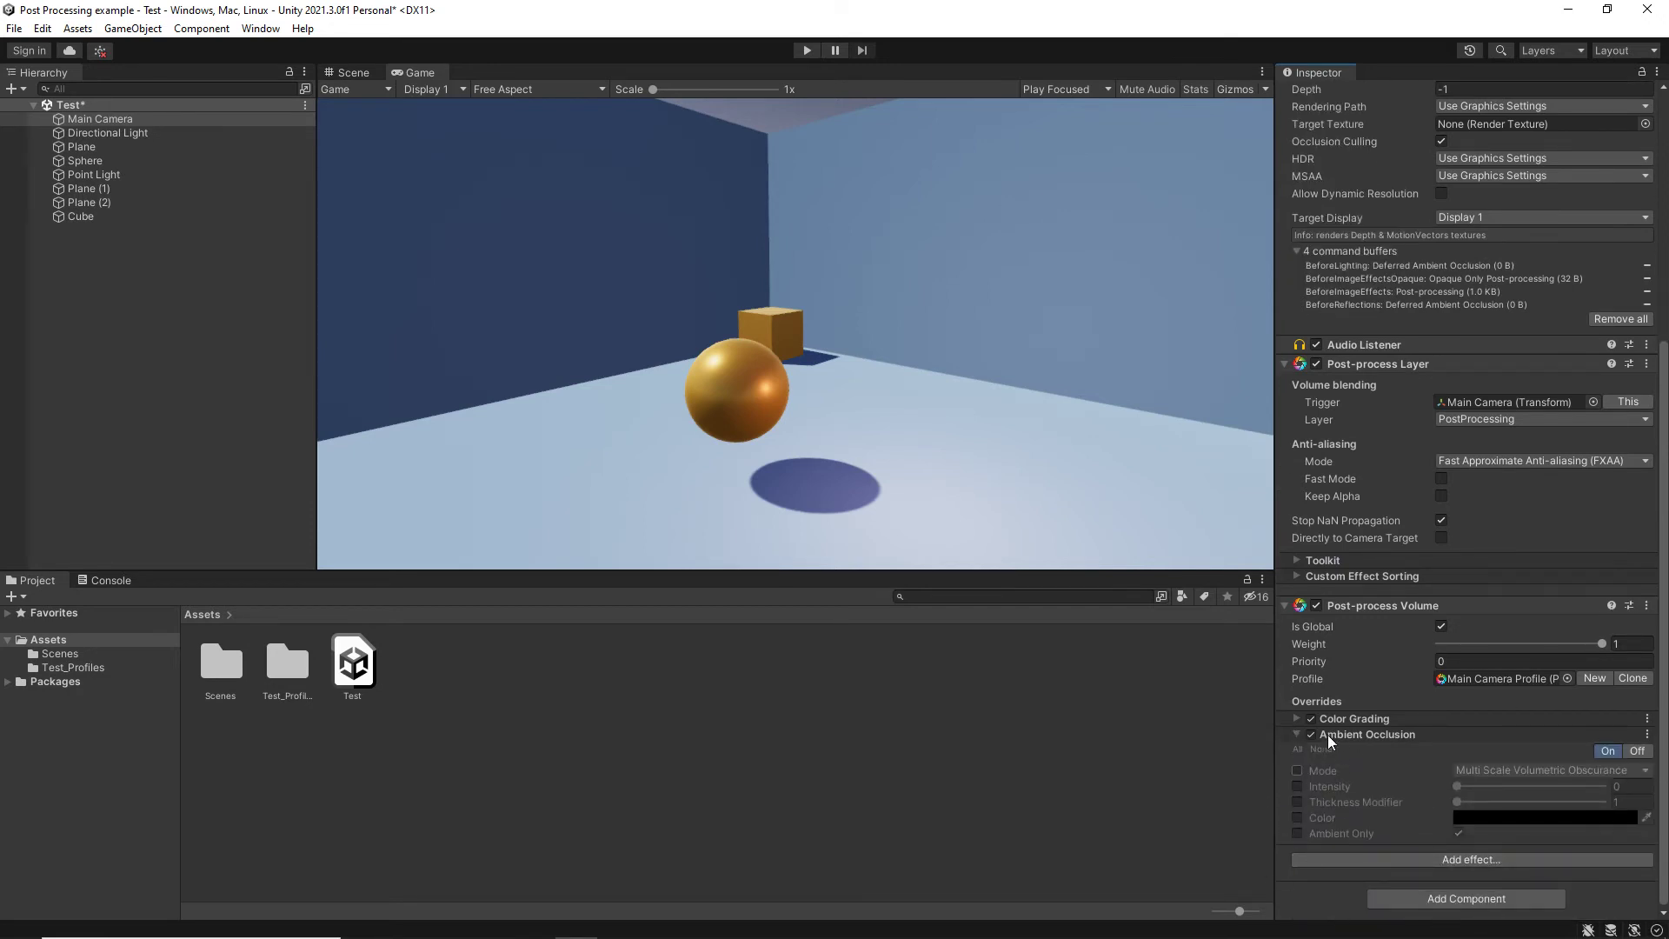
click(1298, 770)
click(1297, 786)
click(1298, 802)
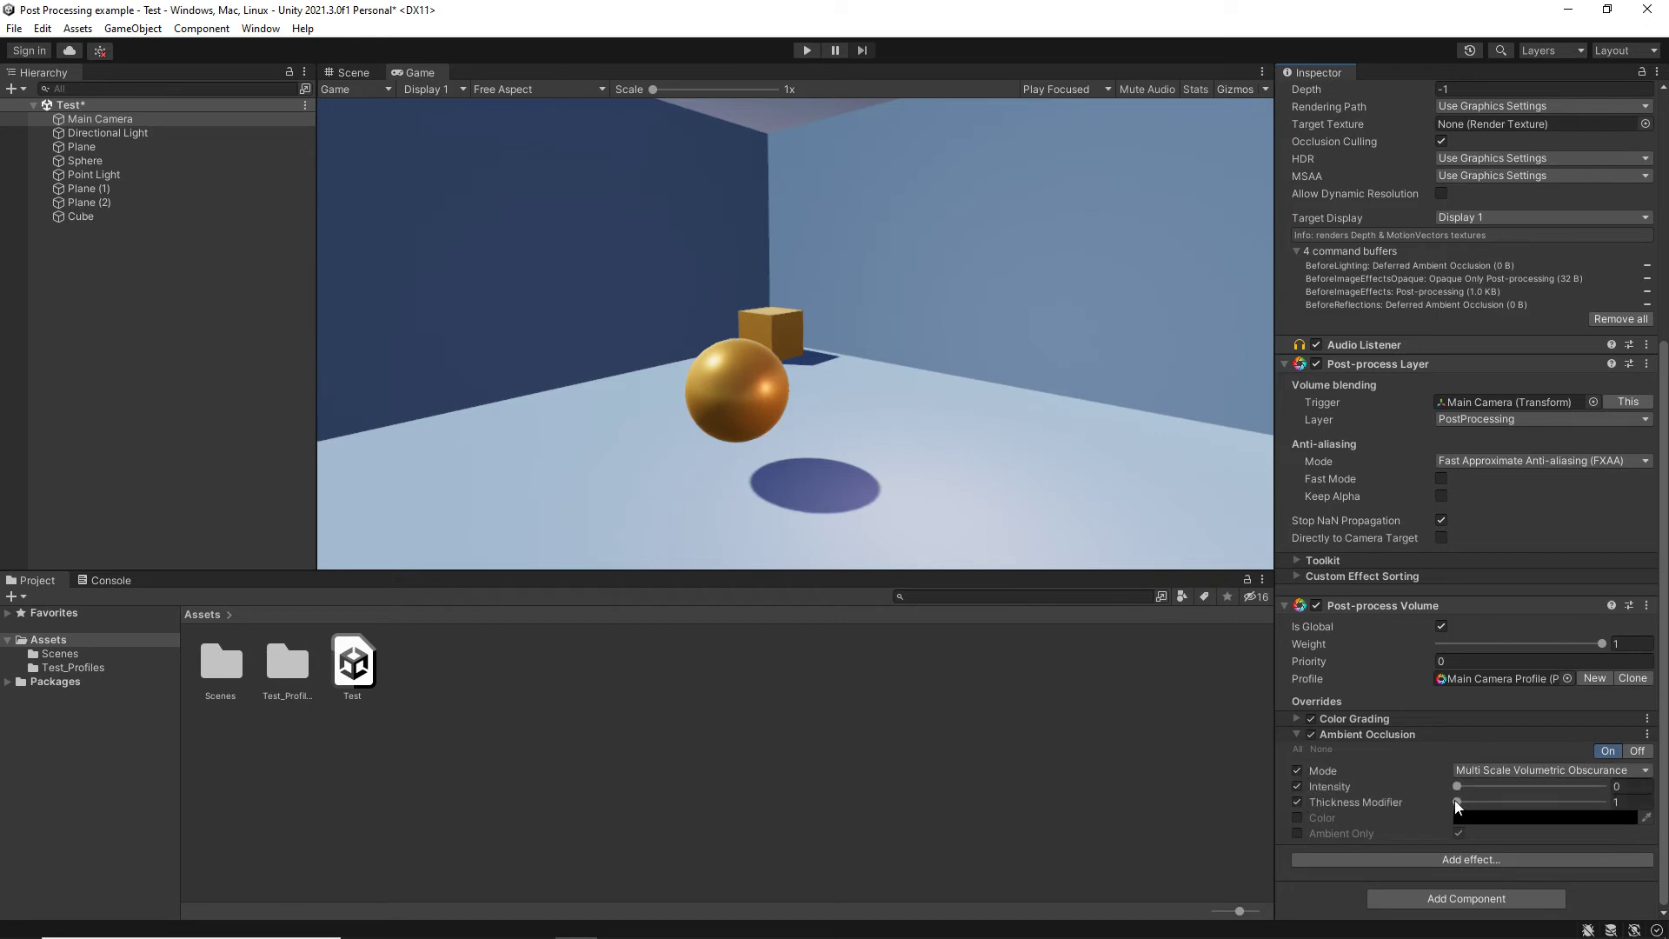
mouse_move(1457, 787)
mouse_down()
mouse_move(1566, 786)
mouse_move(1478, 786)
mouse_move(1473, 802)
mouse_move(1572, 802)
mouse_move(1462, 787)
mouse_up()
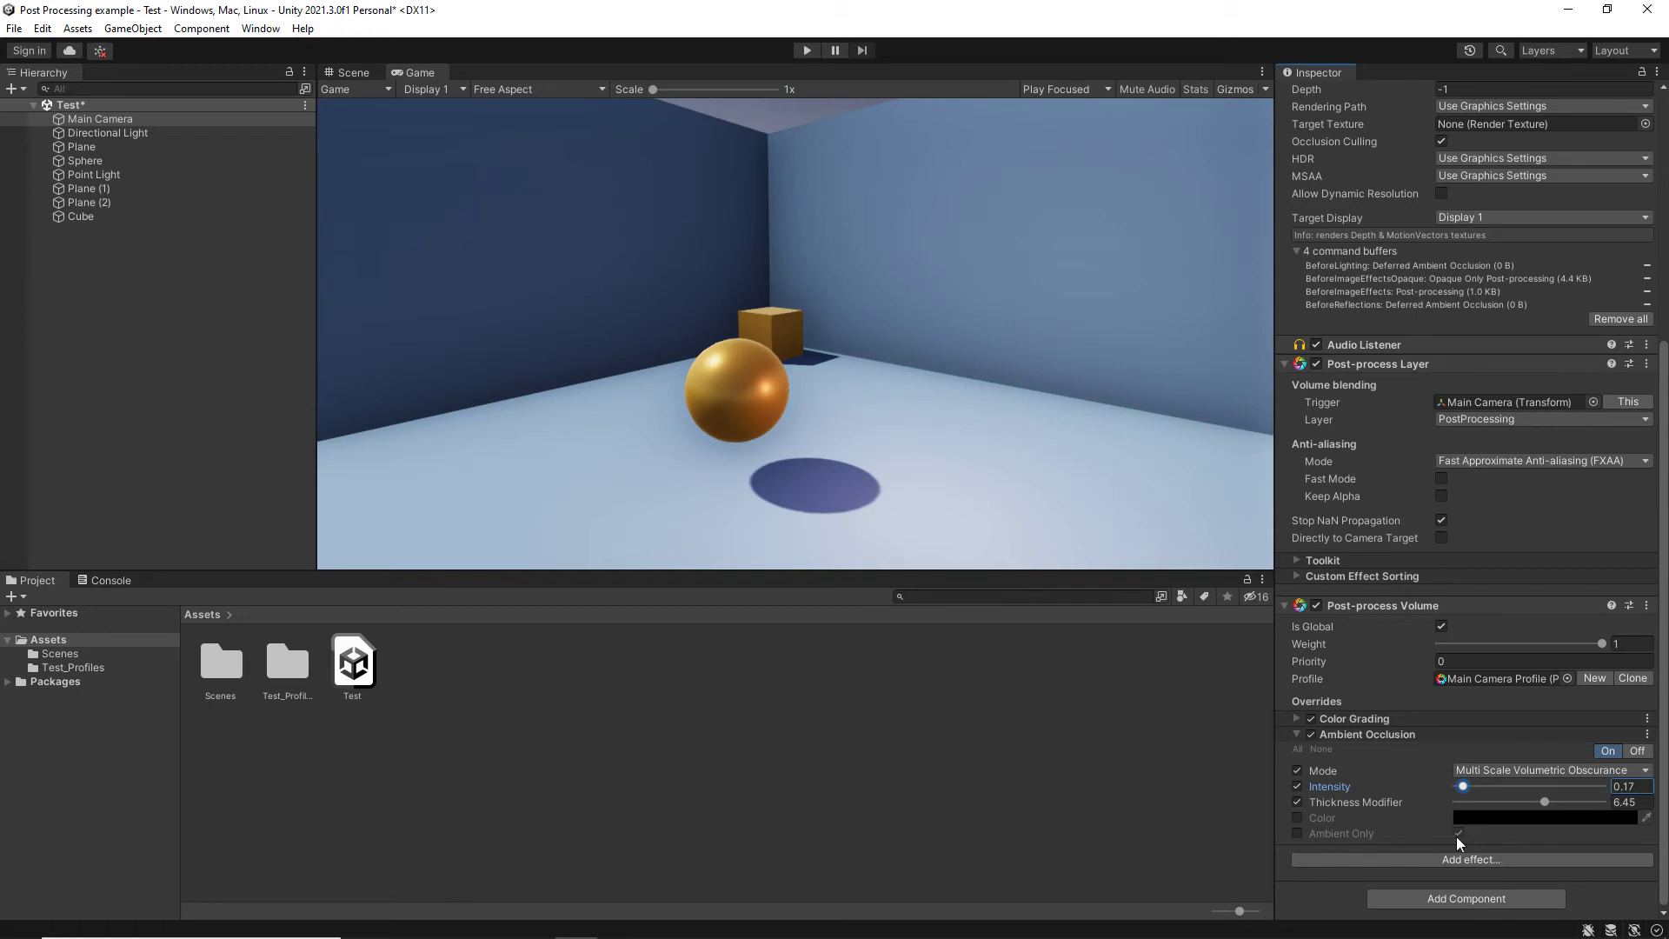
click(1297, 734)
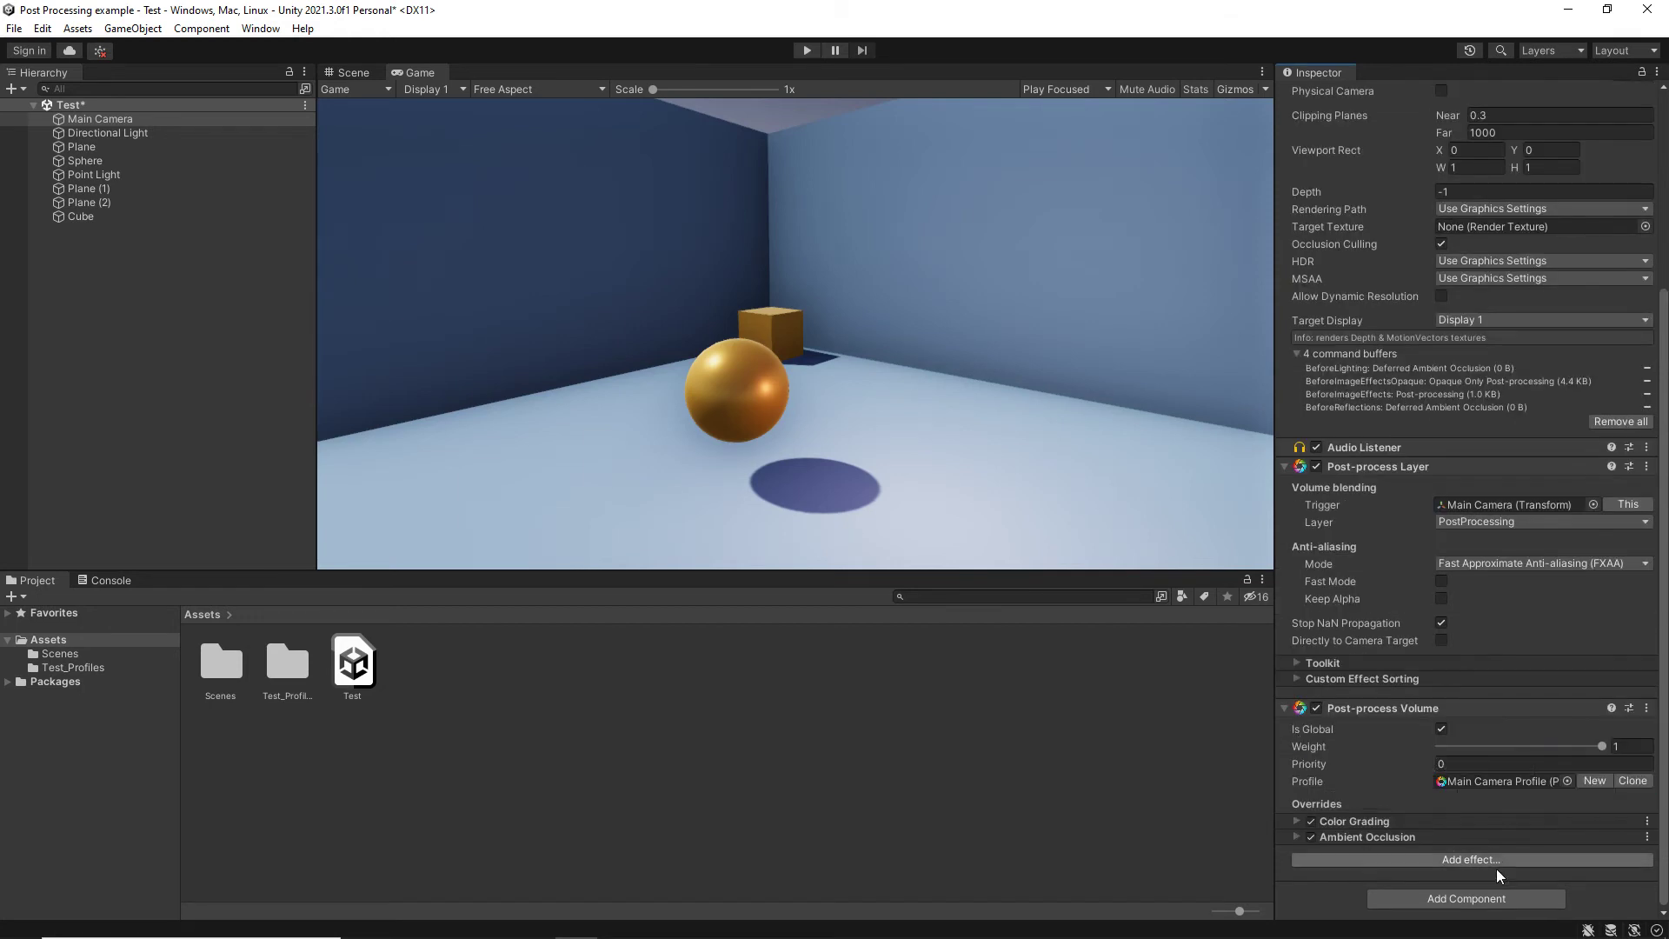
- Add a Vignette override with Mode, Center and Intensity 0.468 enabled, and set the volume Weight to 0.791
click(1478, 861)
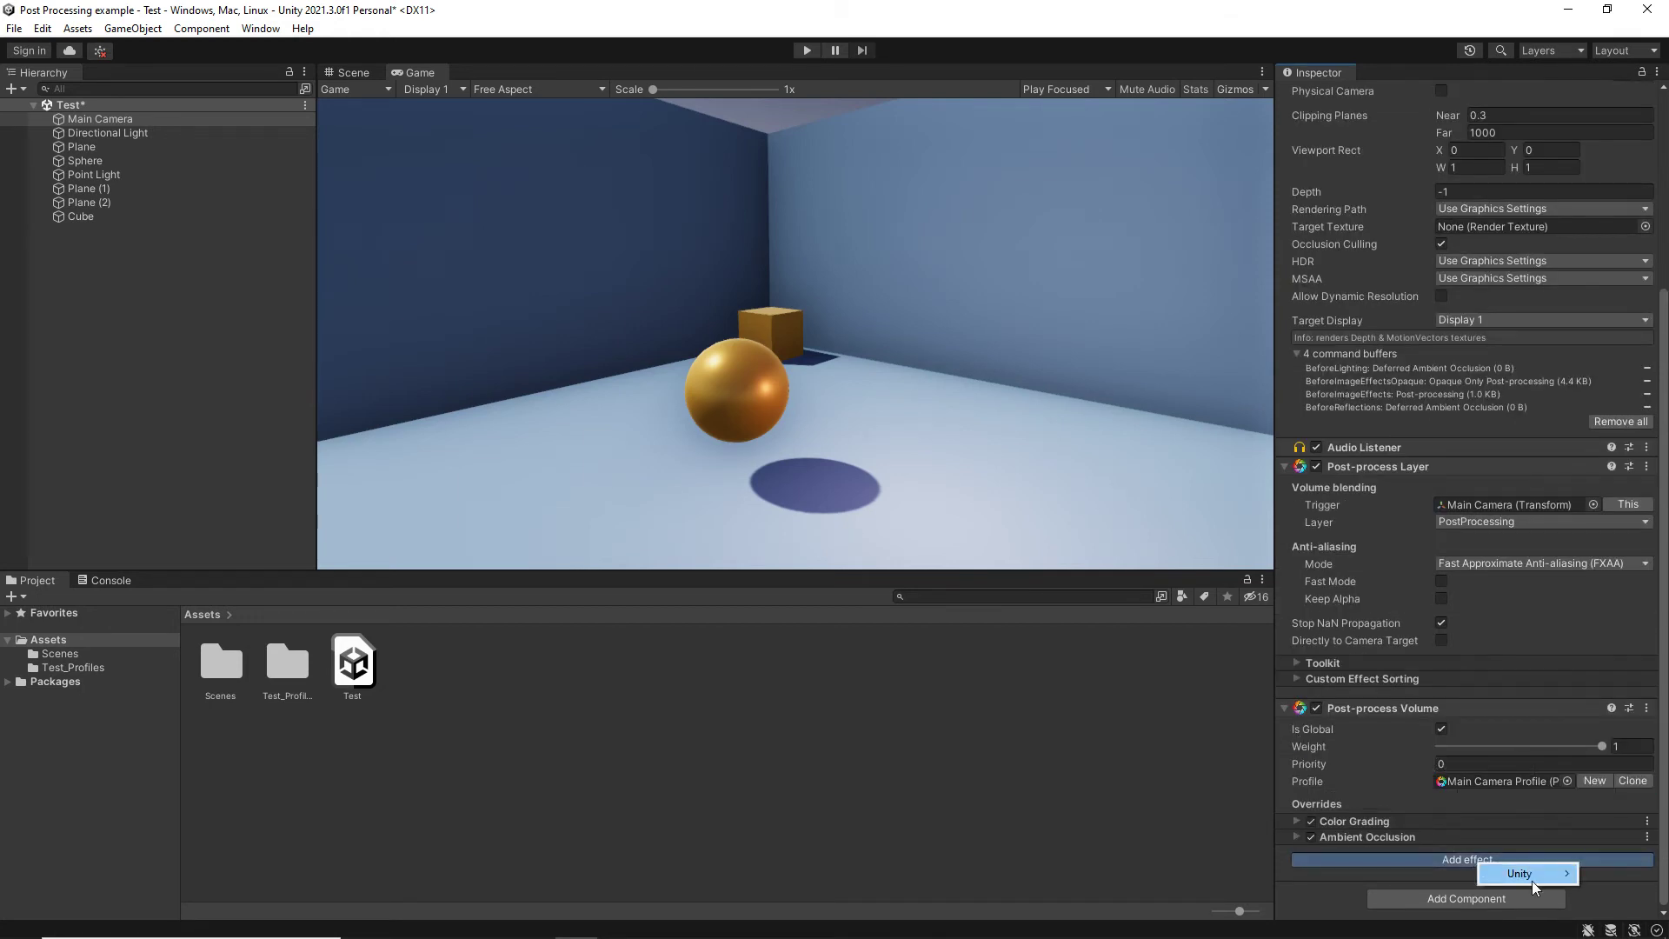
mouse_move(1531, 880)
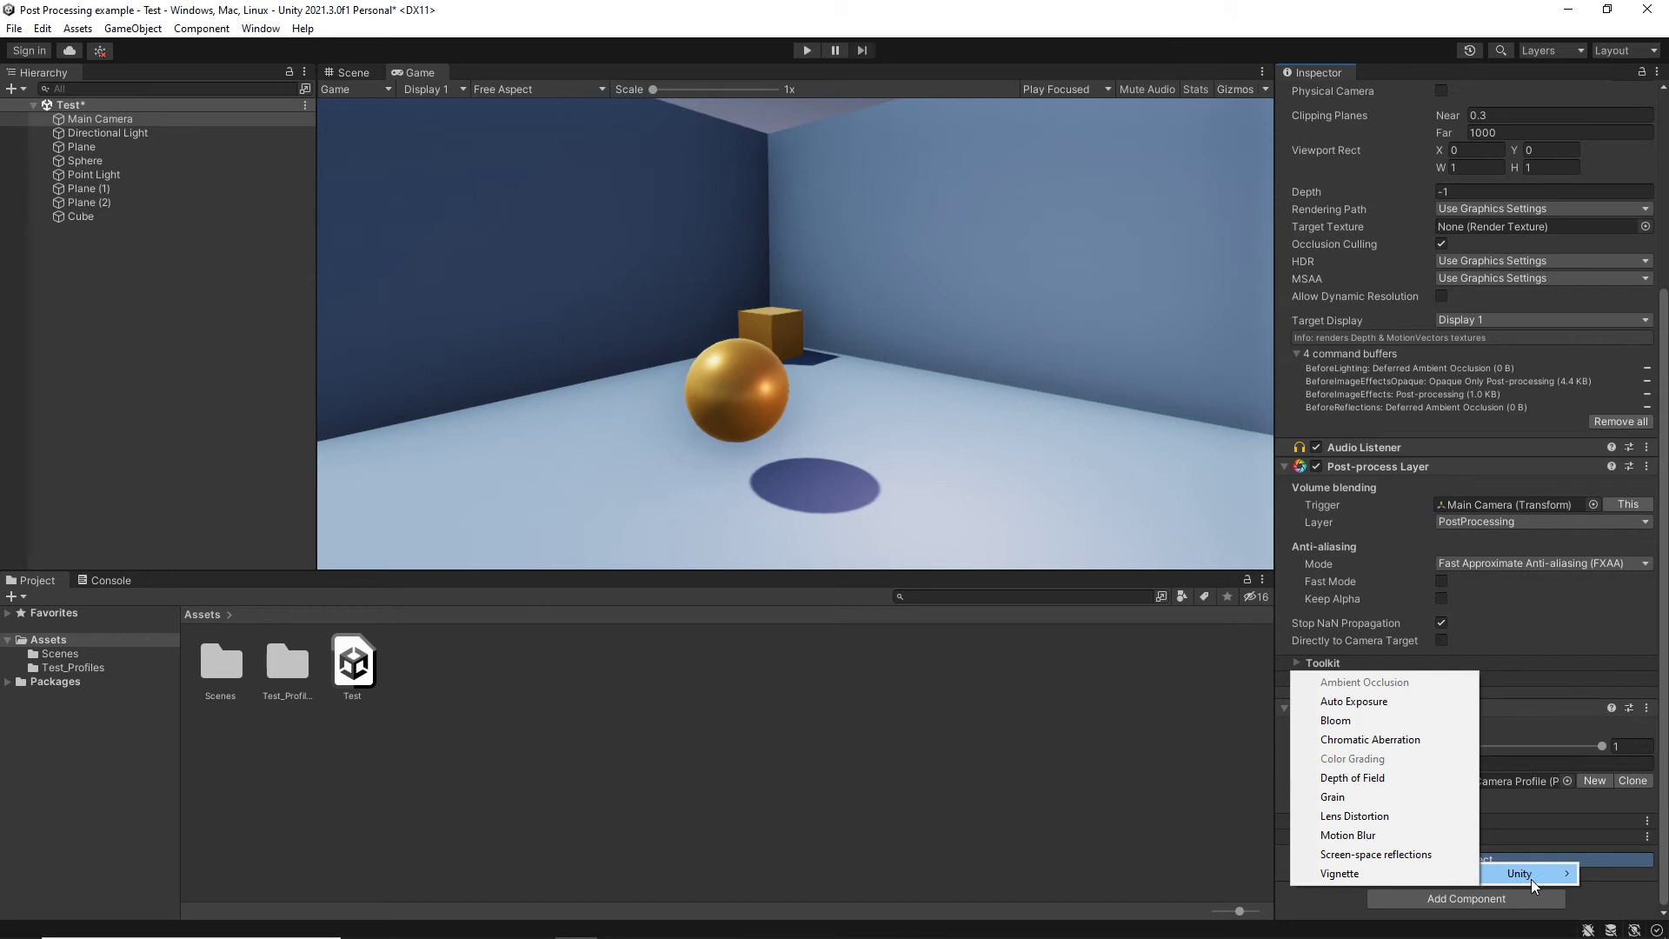
click(1390, 879)
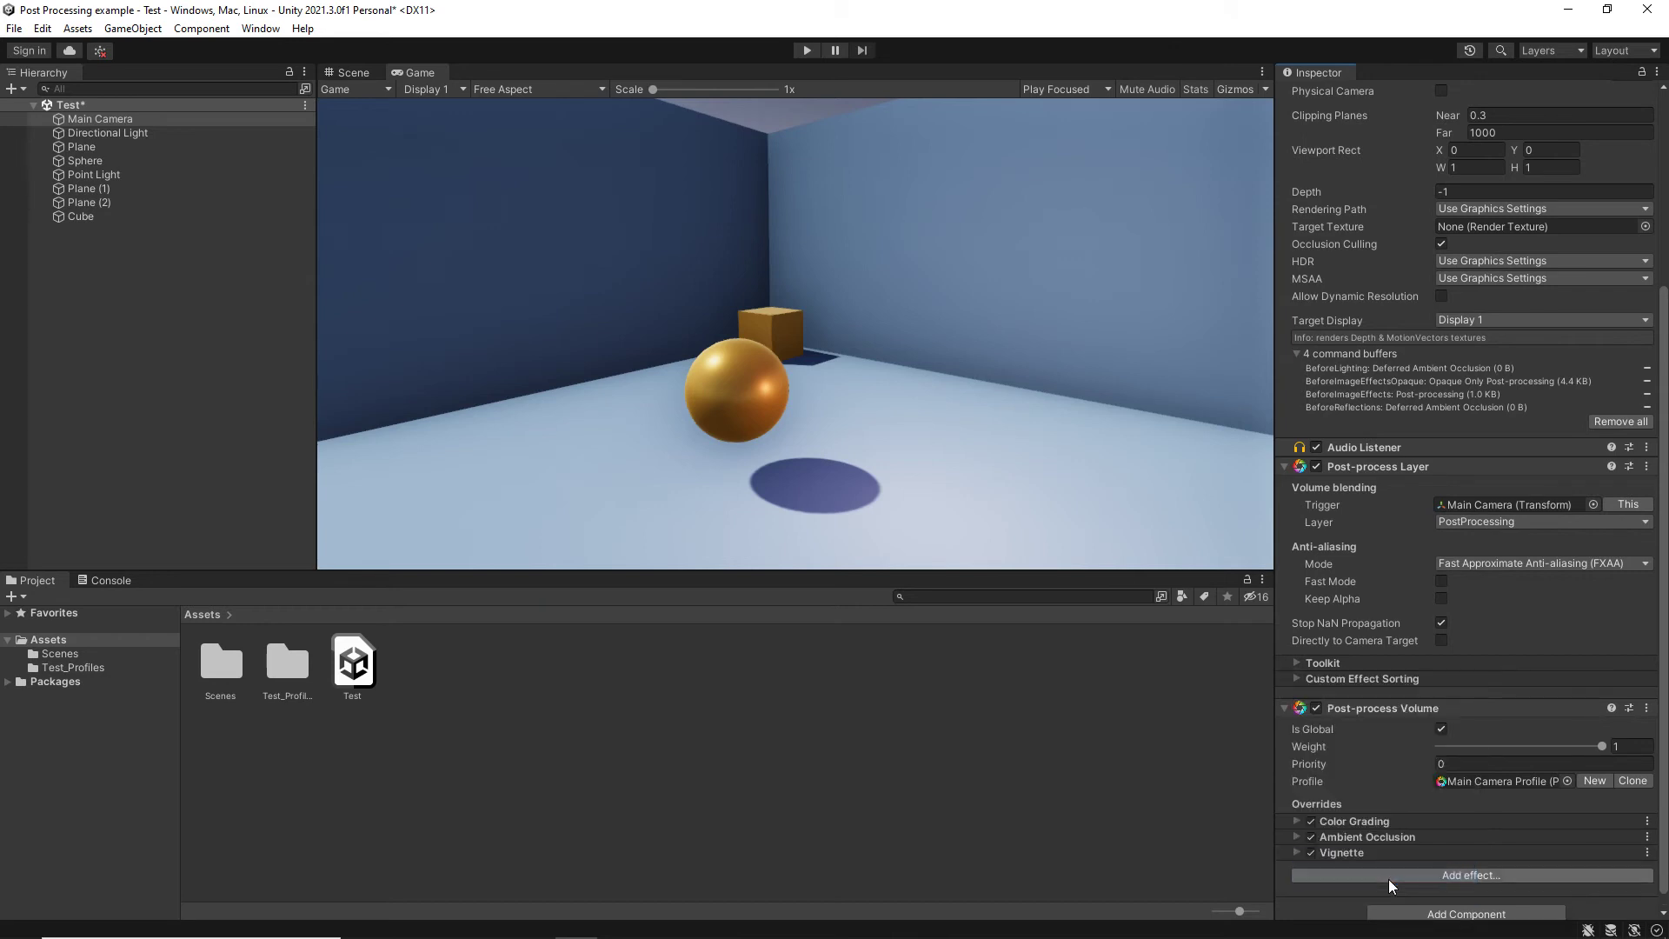
click(1297, 852)
scroll(1292, 852, down, 3)
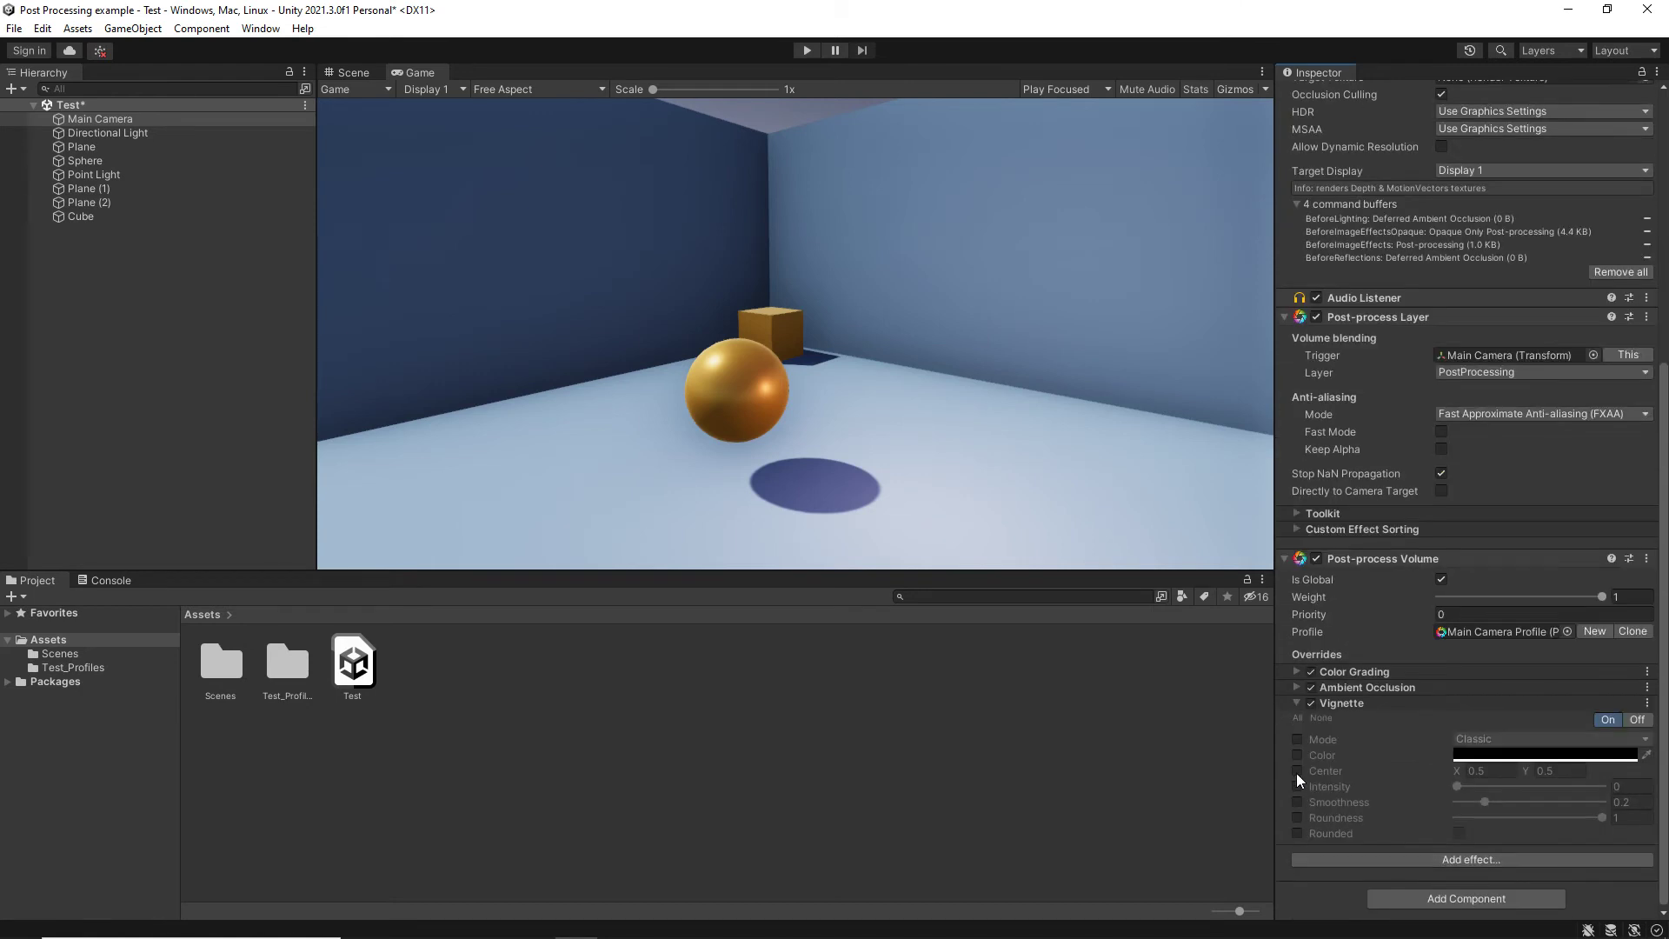
click(1298, 740)
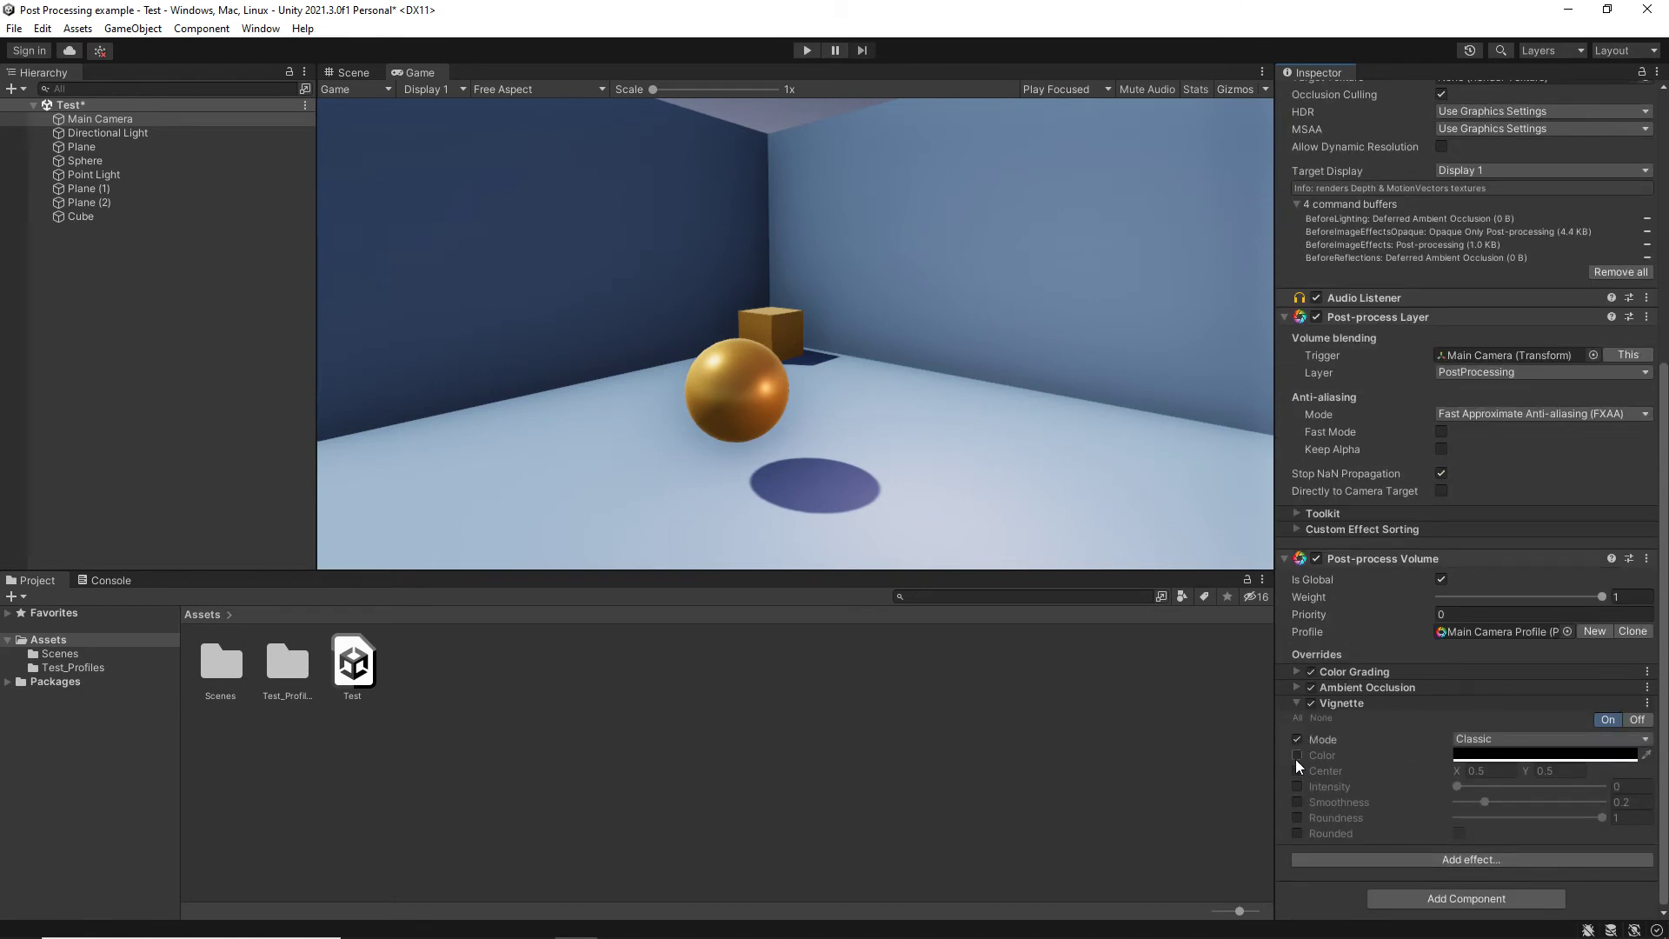
click(1297, 771)
click(1297, 786)
drag(1460, 786, 1530, 793)
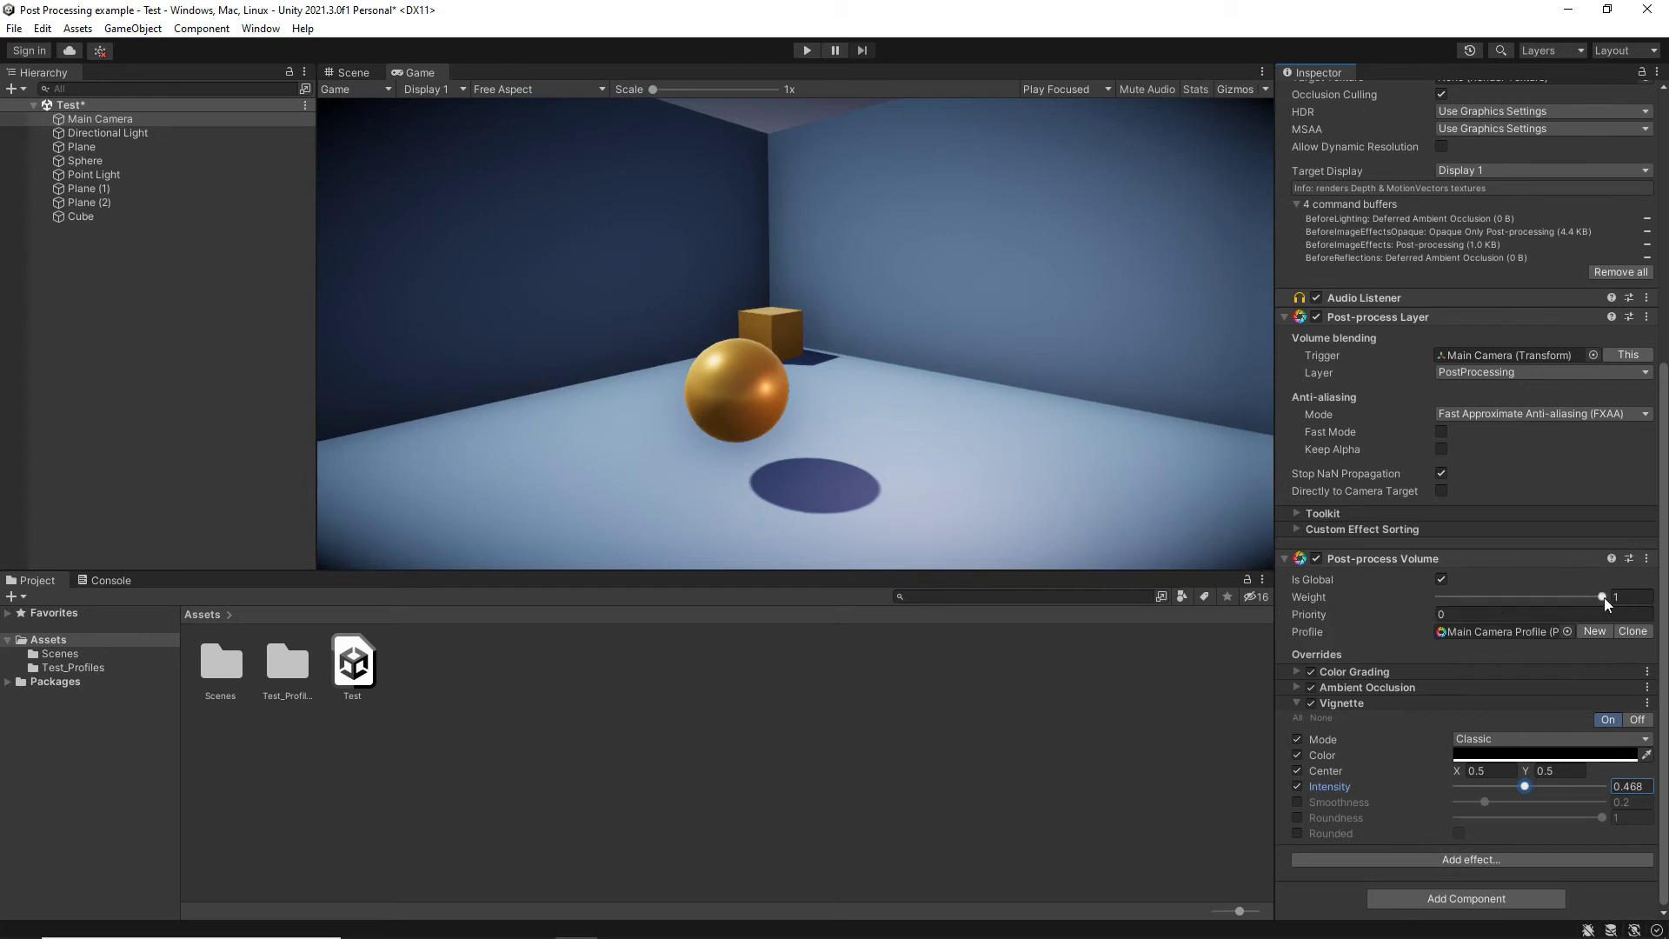
mouse_move(1601, 597)
mouse_down()
mouse_move(1405, 613)
mouse_move(1626, 609)
mouse_up()
- Open the Test_Profiles folder and give the Main Camera's volume a new empty Main Camera Profile 1
double_click(288, 684)
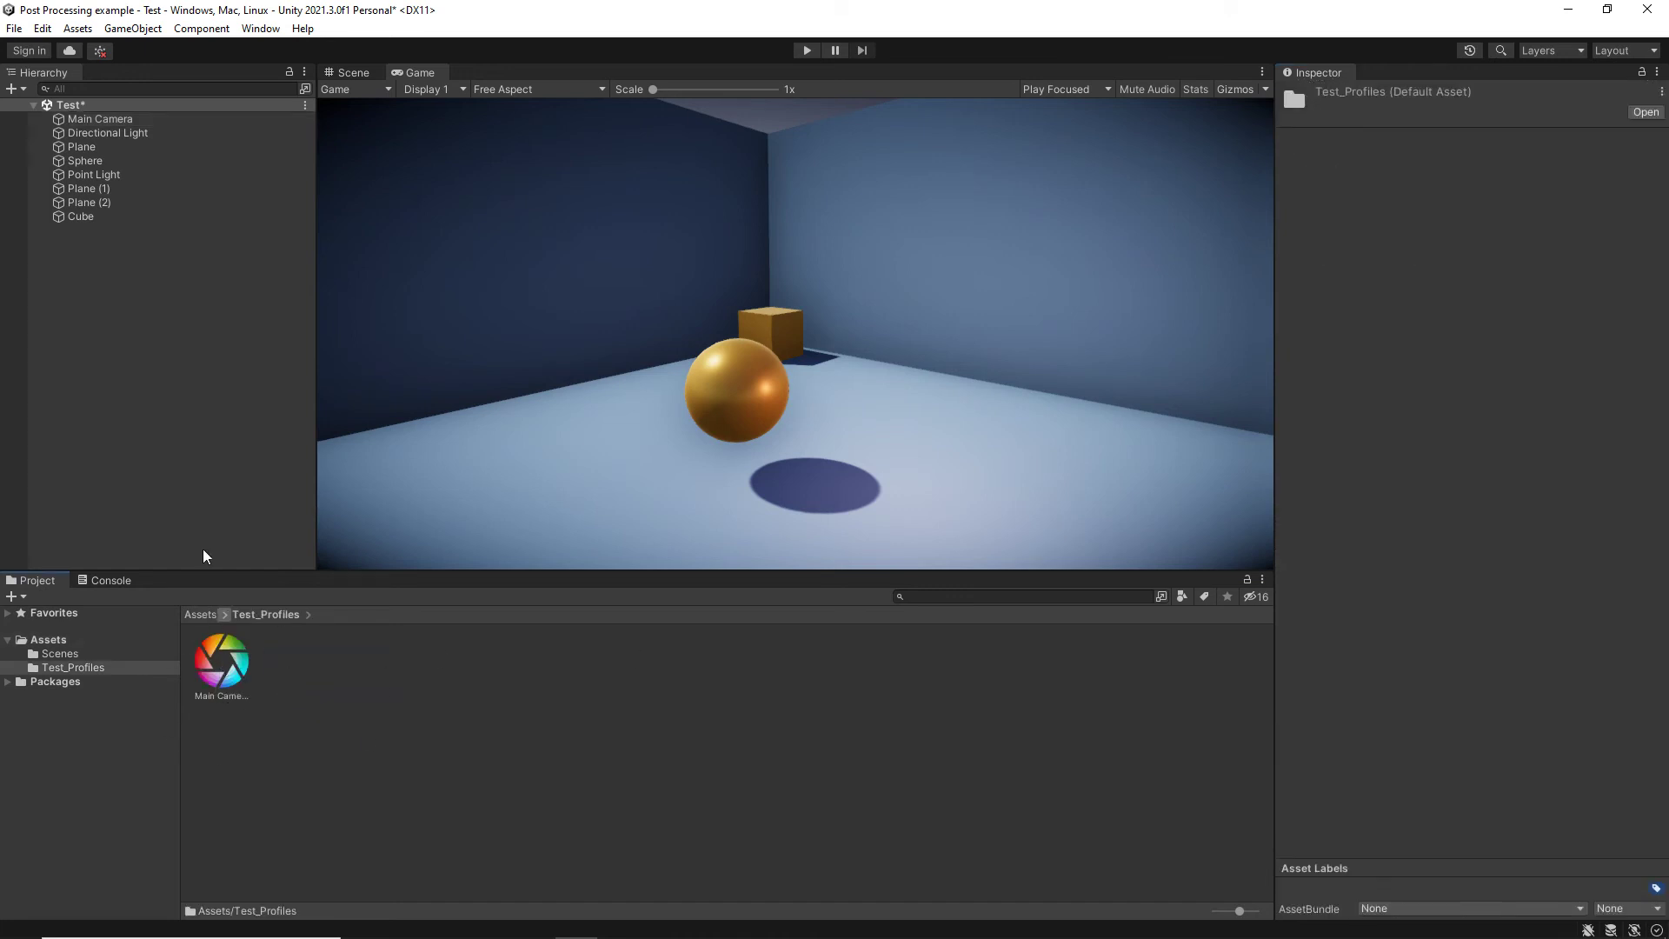
click(101, 122)
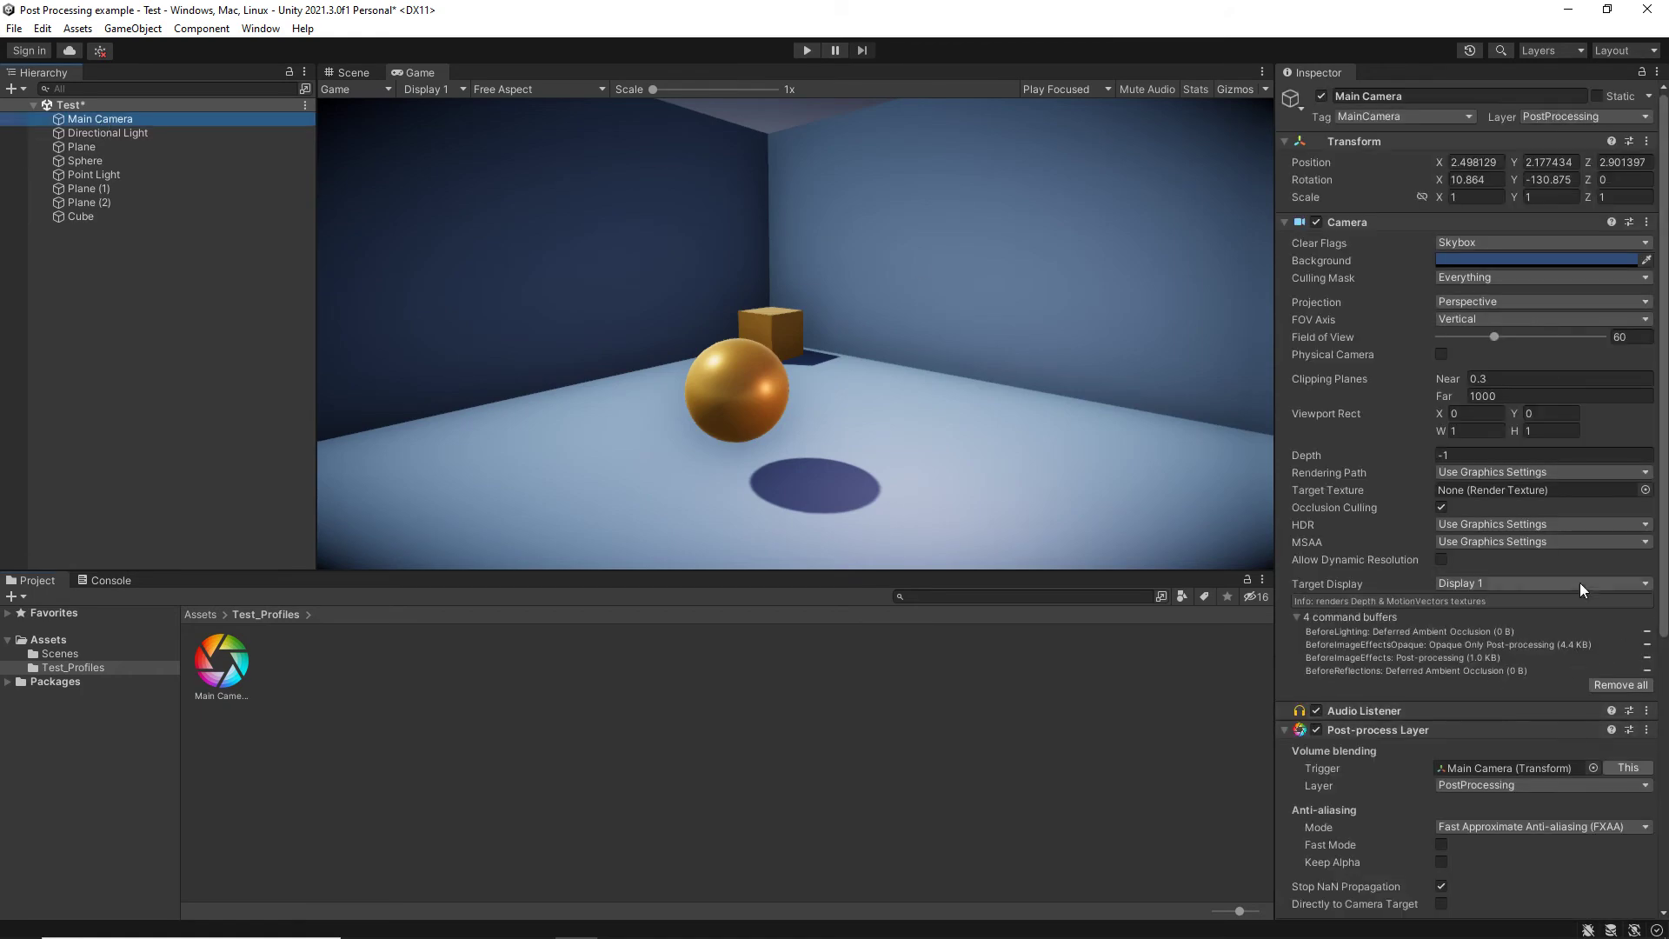
scroll(1495, 665, down, 5)
scroll(1495, 665, down, 3)
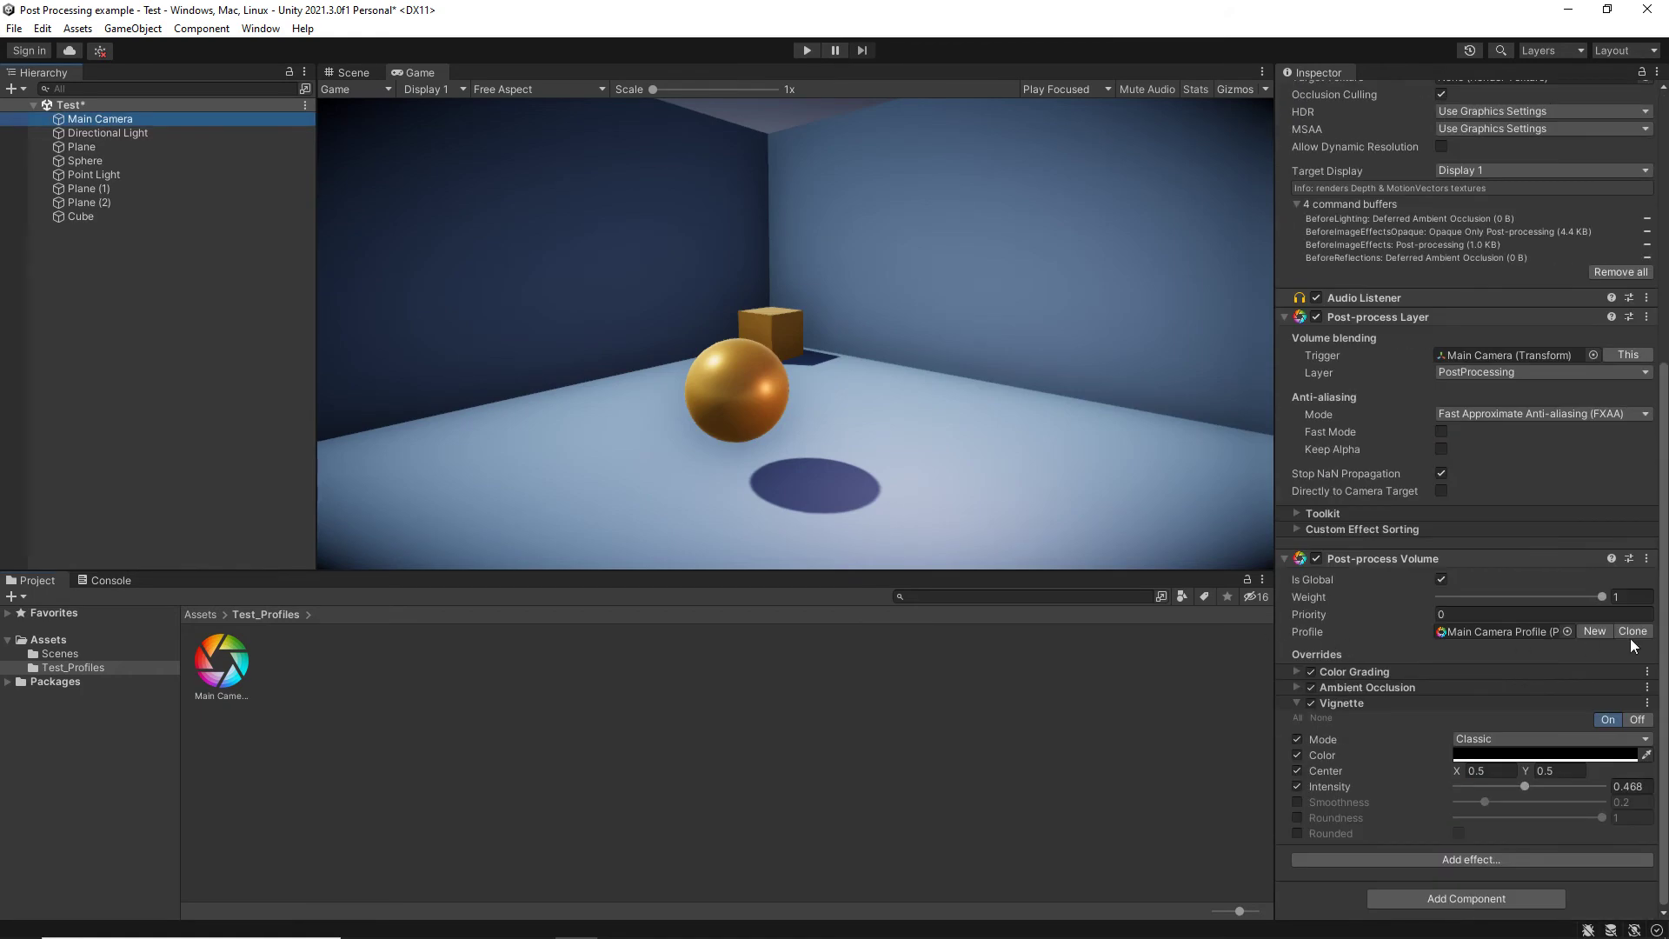
click(1596, 631)
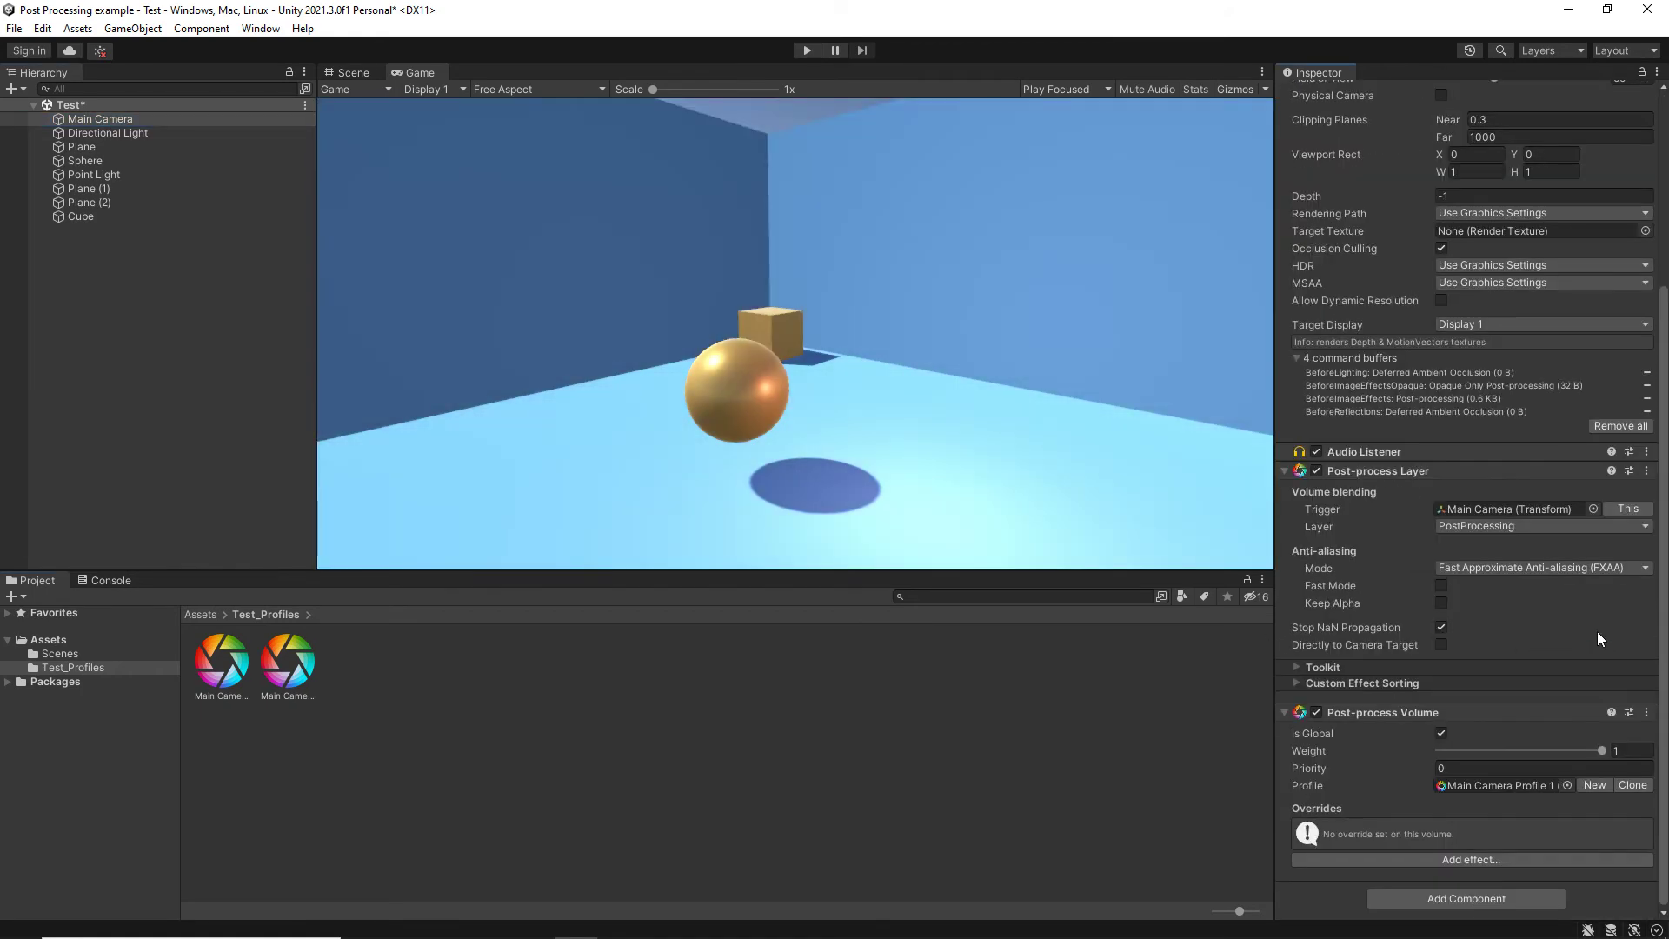
- Add Bloom to Main Camera Profile 1 with Intensity 3.1 and Threshold 0.88
click(1504, 858)
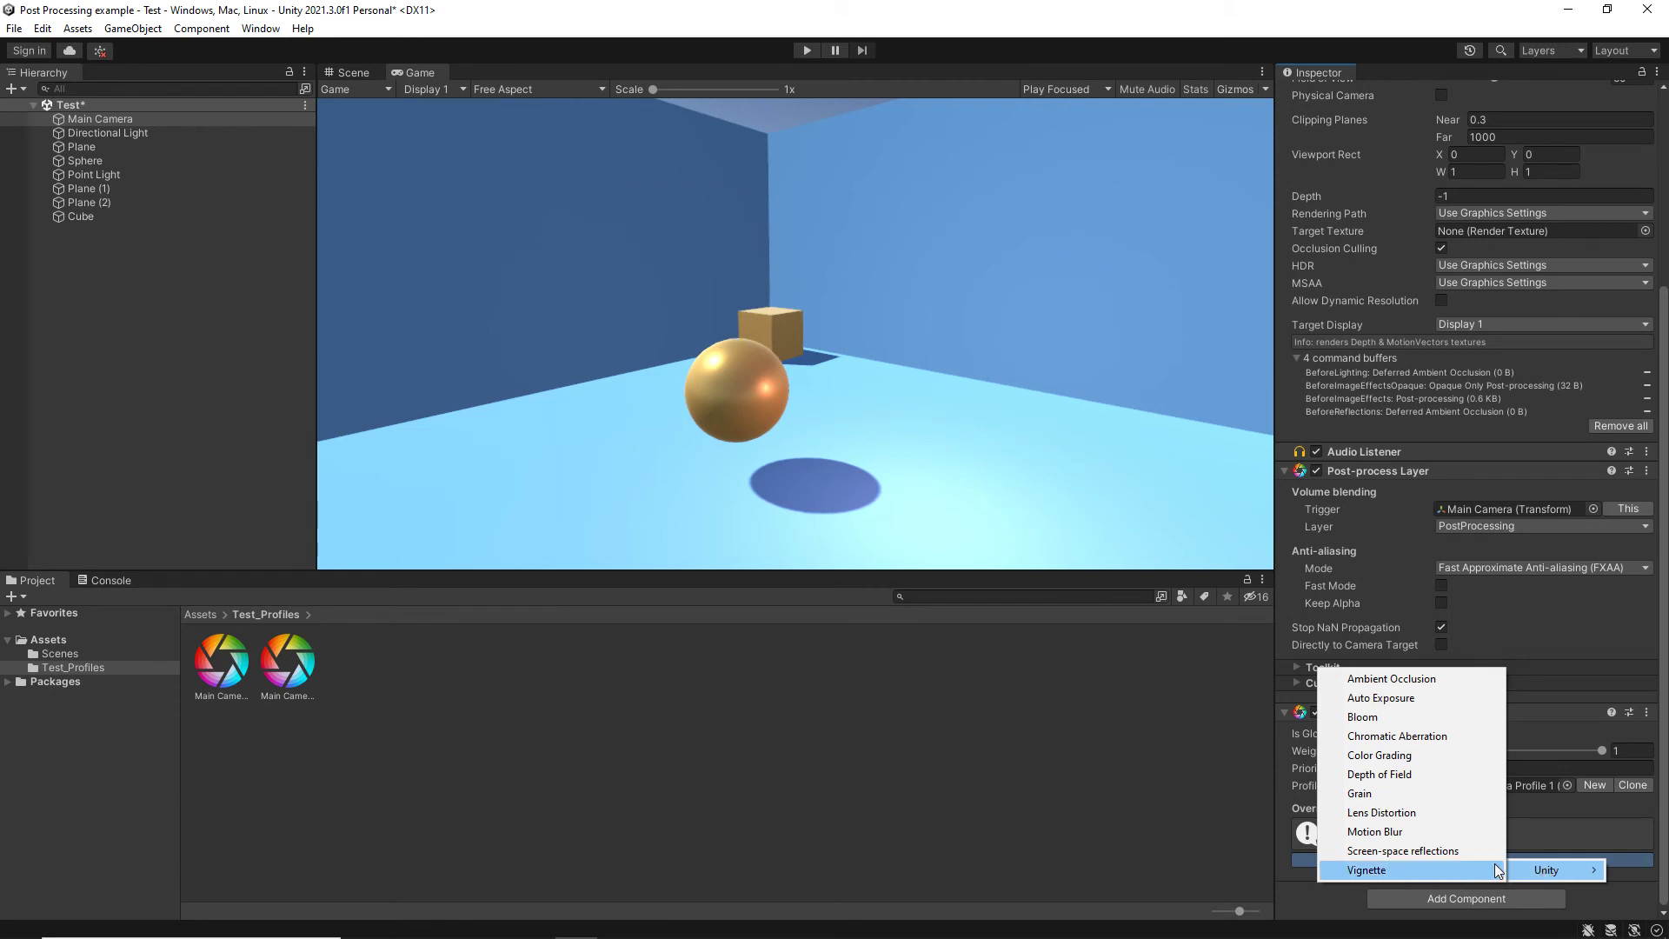
click(1361, 717)
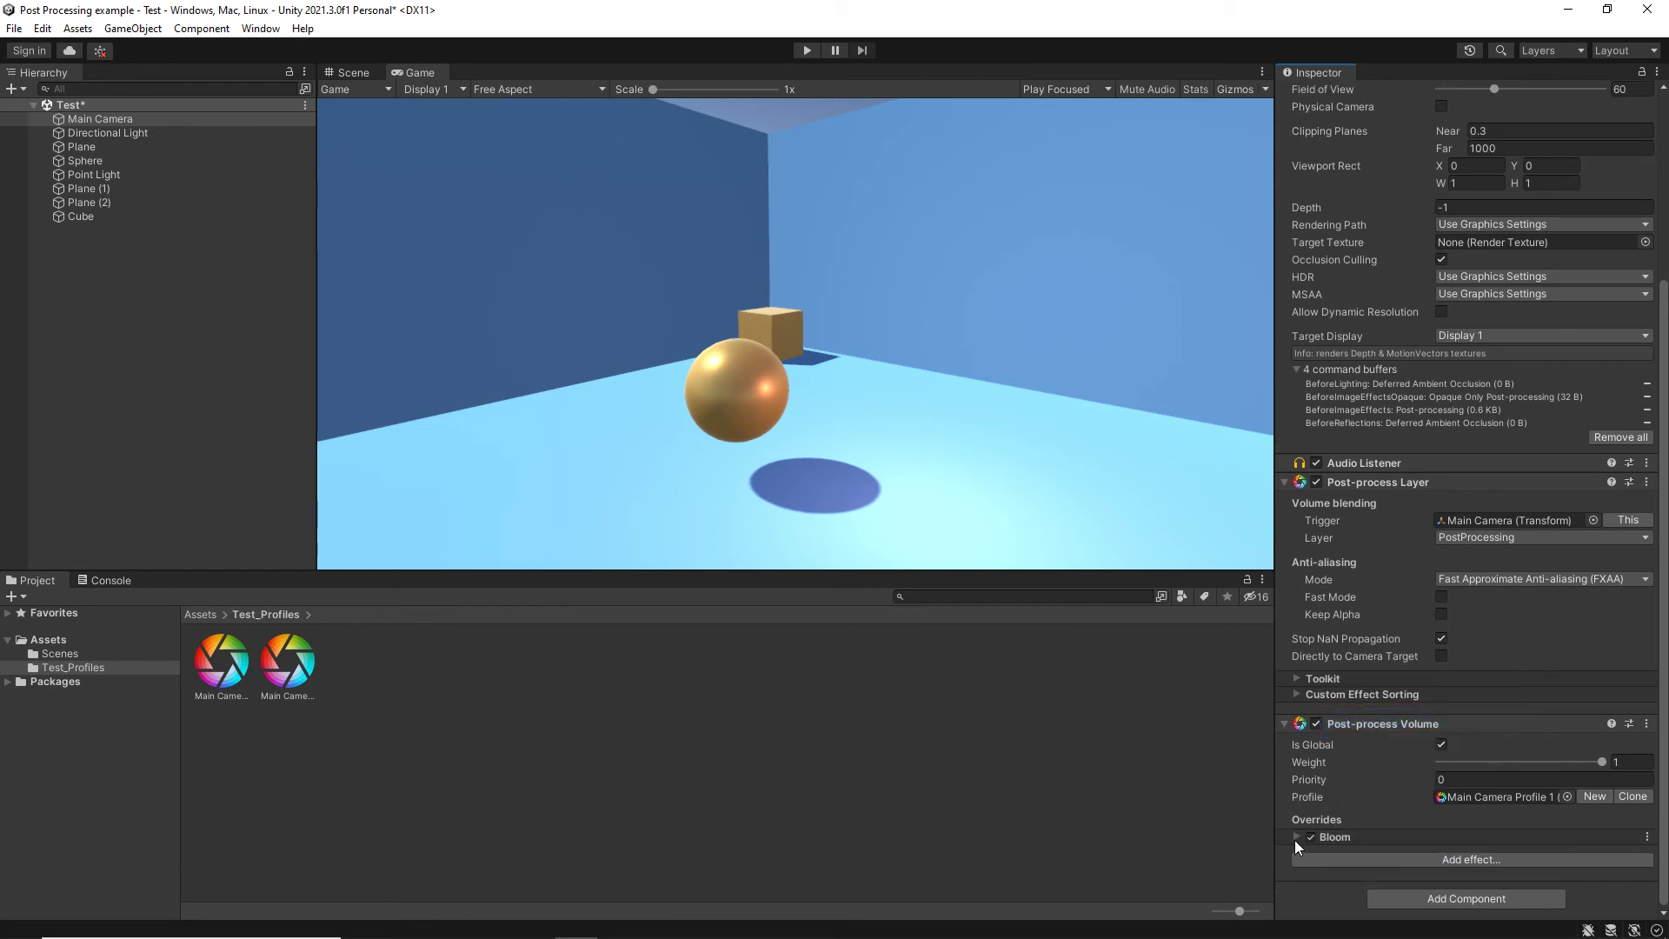
click(1297, 837)
scroll(1295, 836, down, 5)
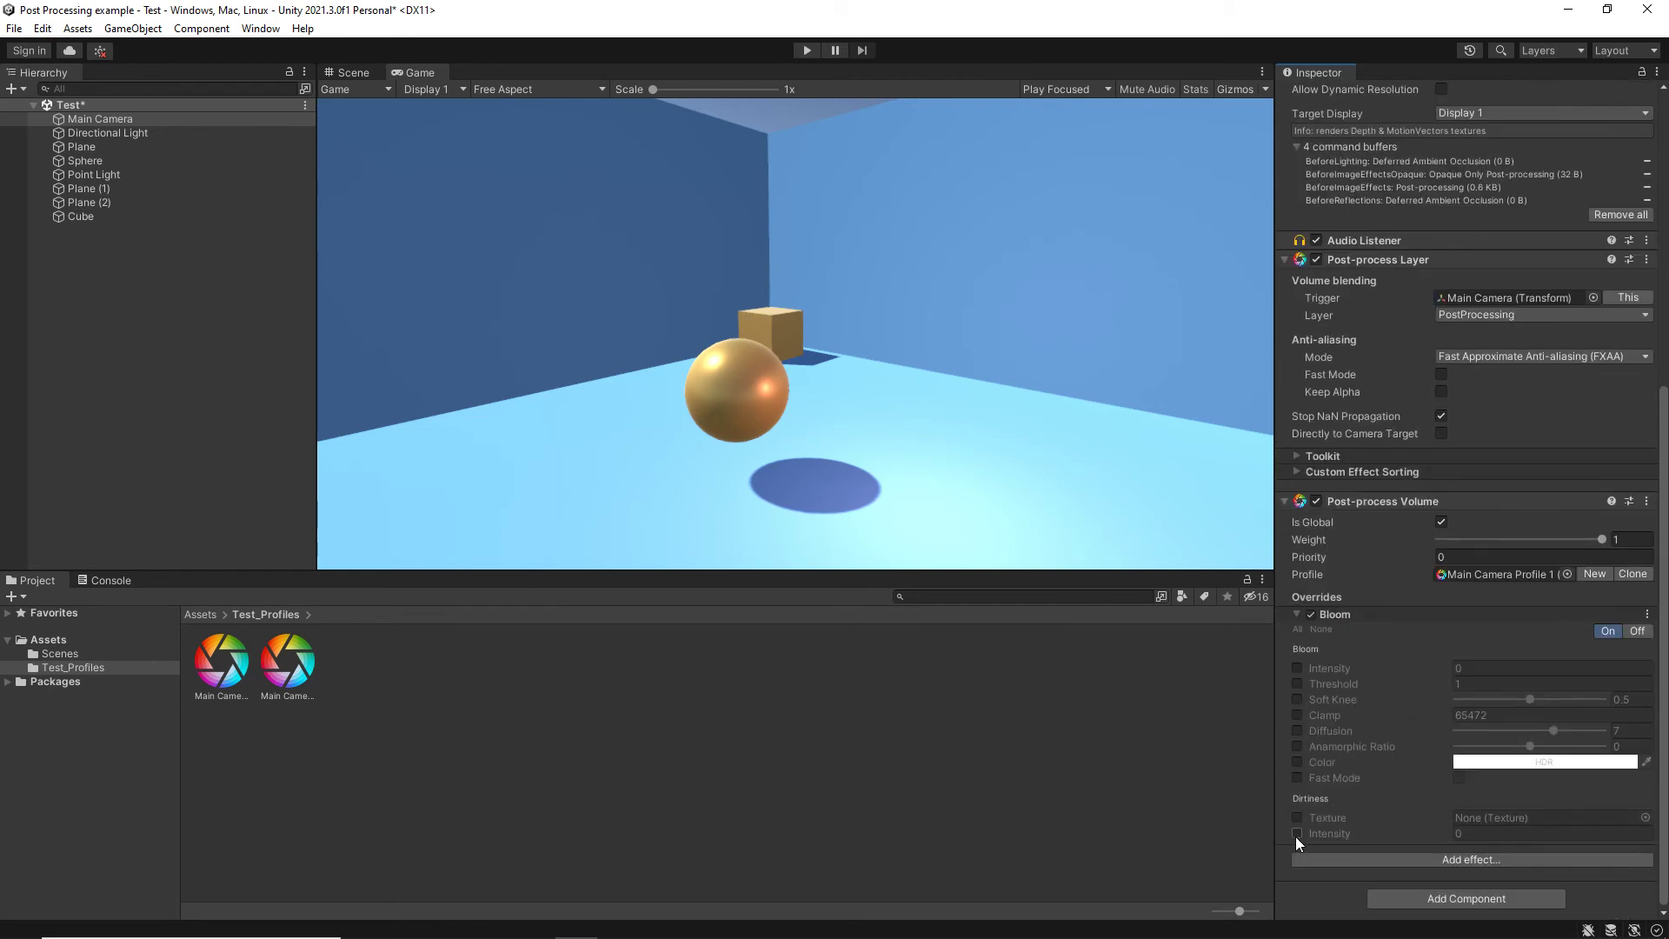
click(1299, 667)
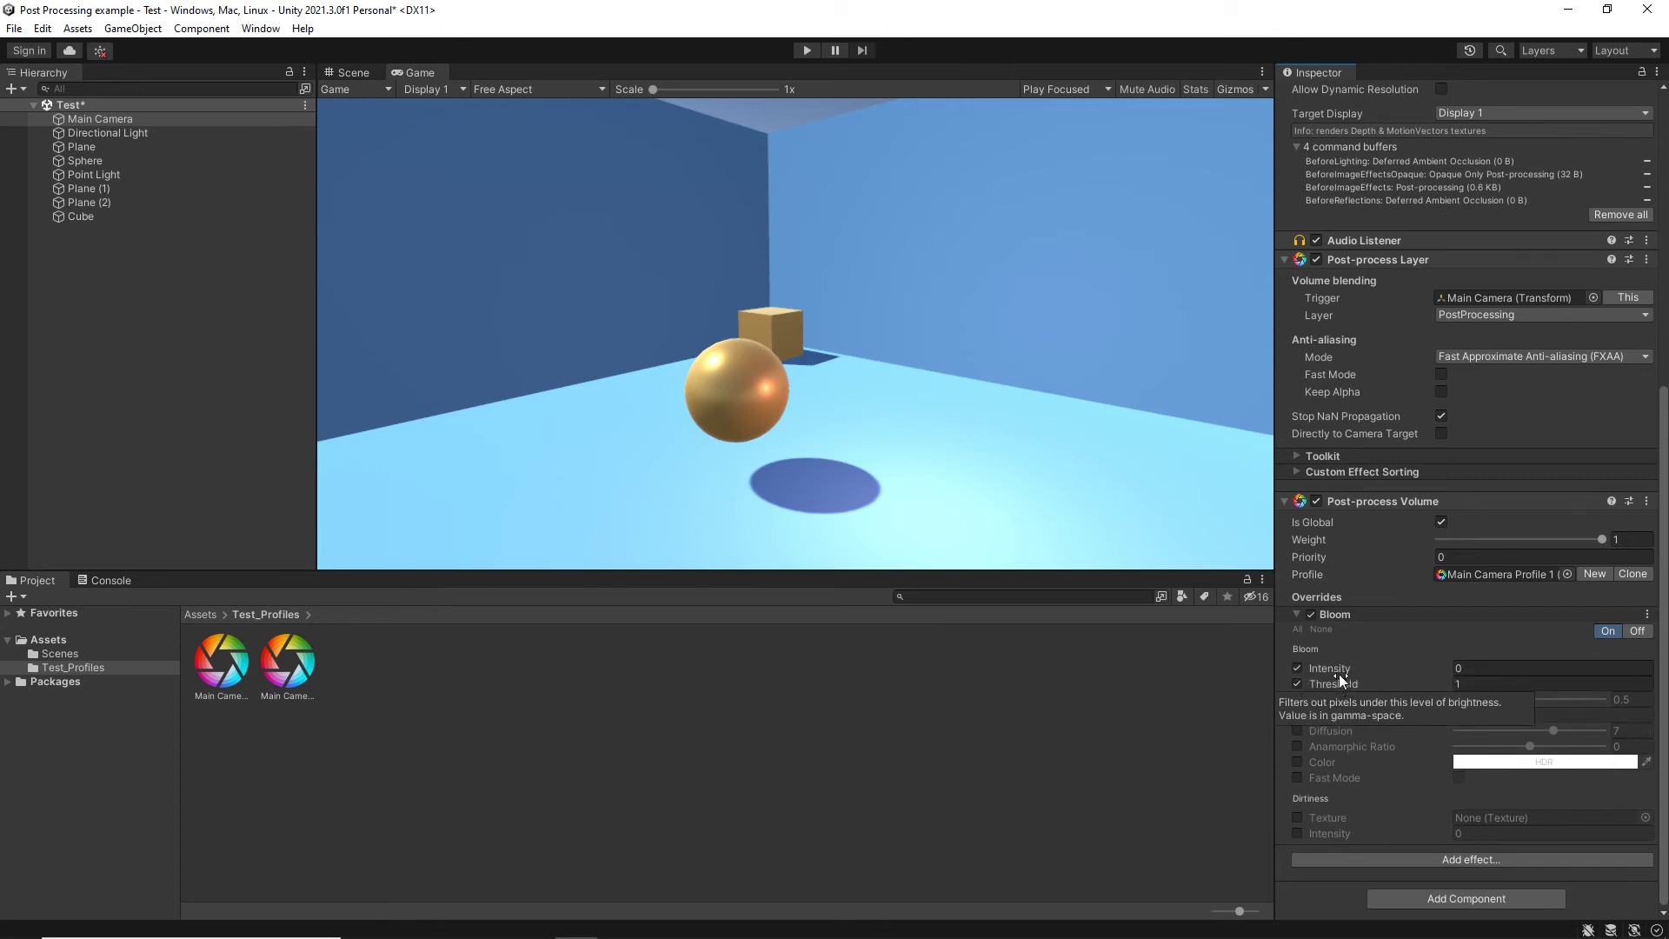
drag(1335, 670, 1584, 663)
drag(1338, 682, 1169, 677)
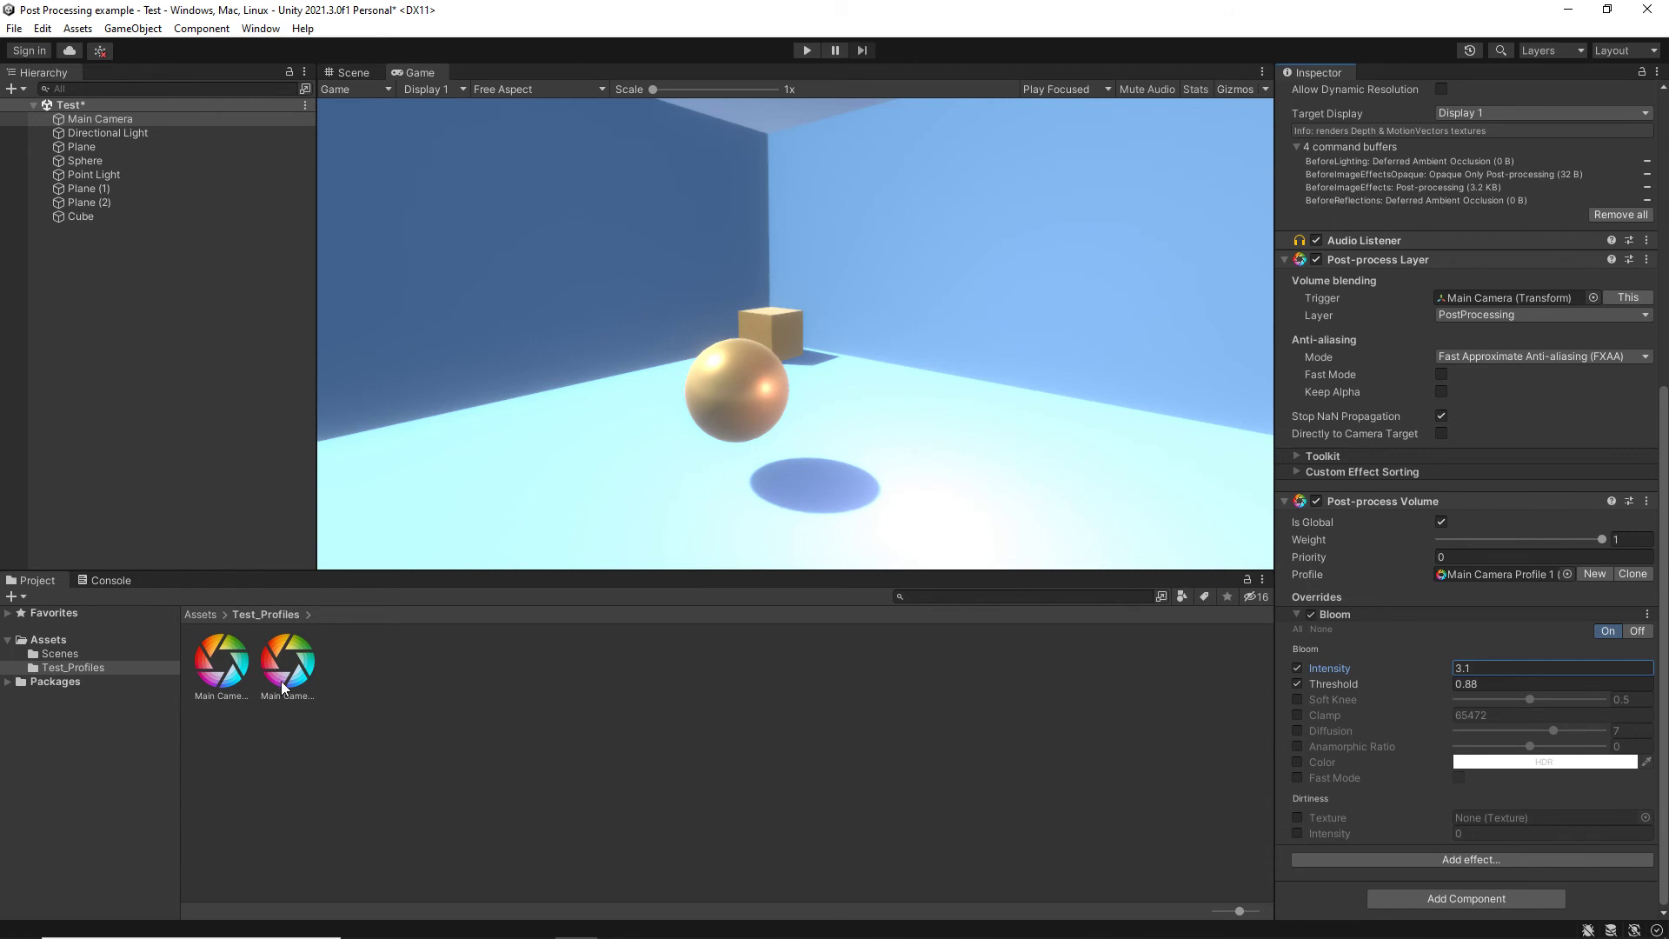
- Assign Main Camera Profile 1, then the original colour-graded profile, to the volume, and view Profile 1's Bloom
click(228, 675)
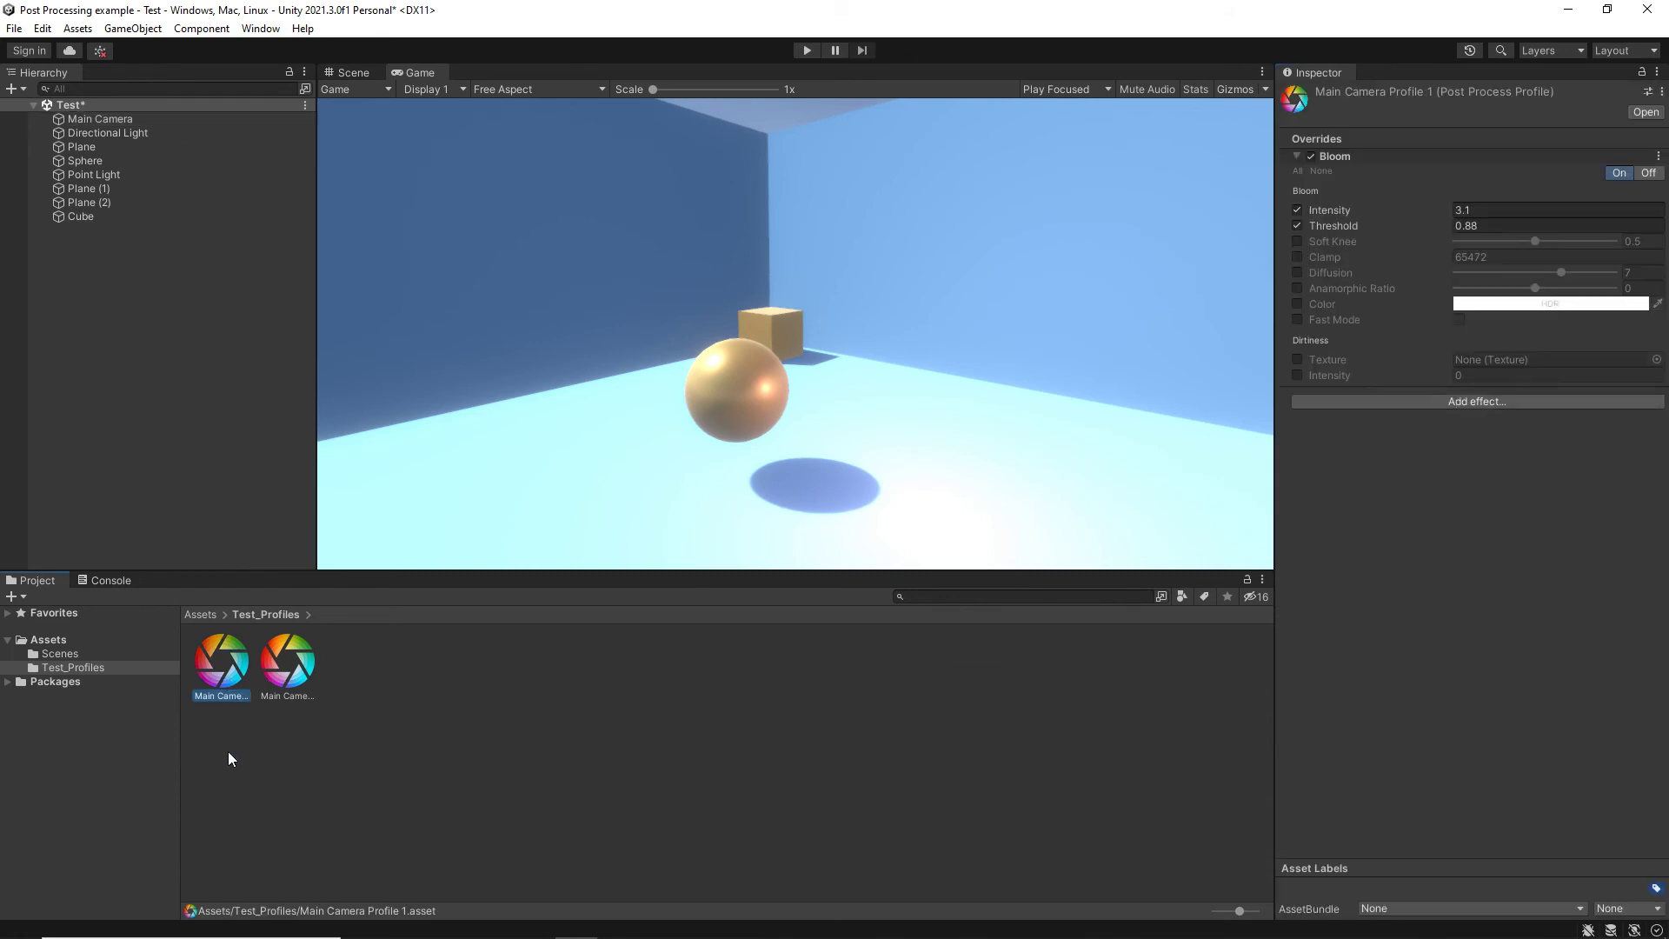
click(88, 118)
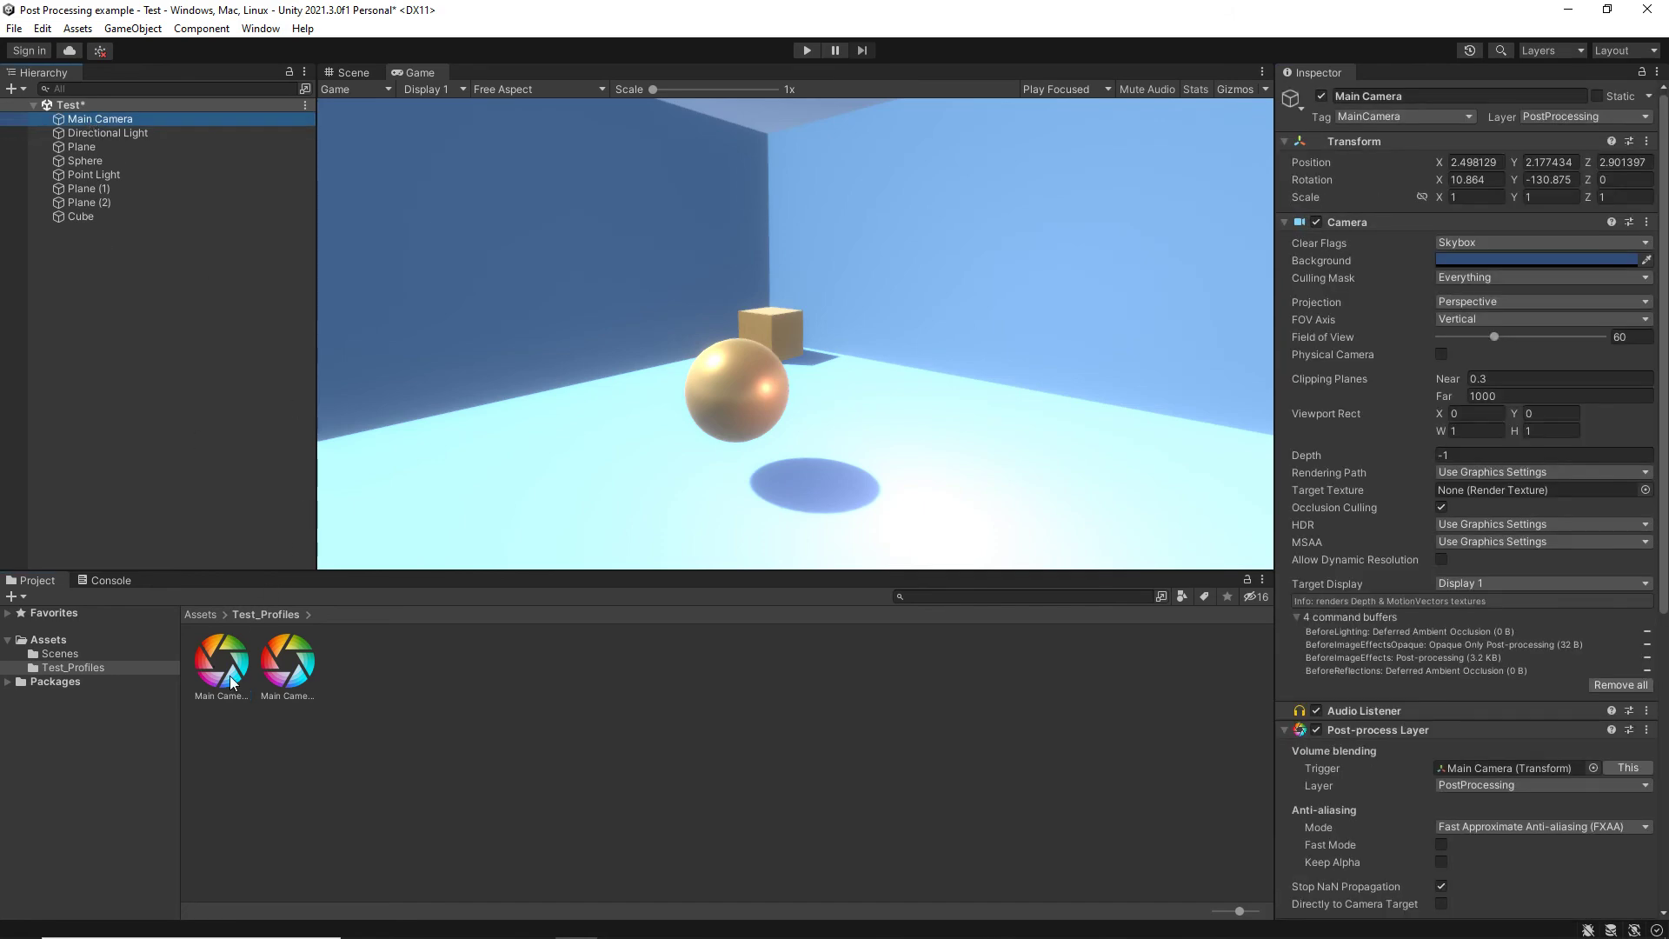
scroll(1516, 666, down, 5)
drag(230, 675, 1478, 622)
drag(216, 676, 1527, 628)
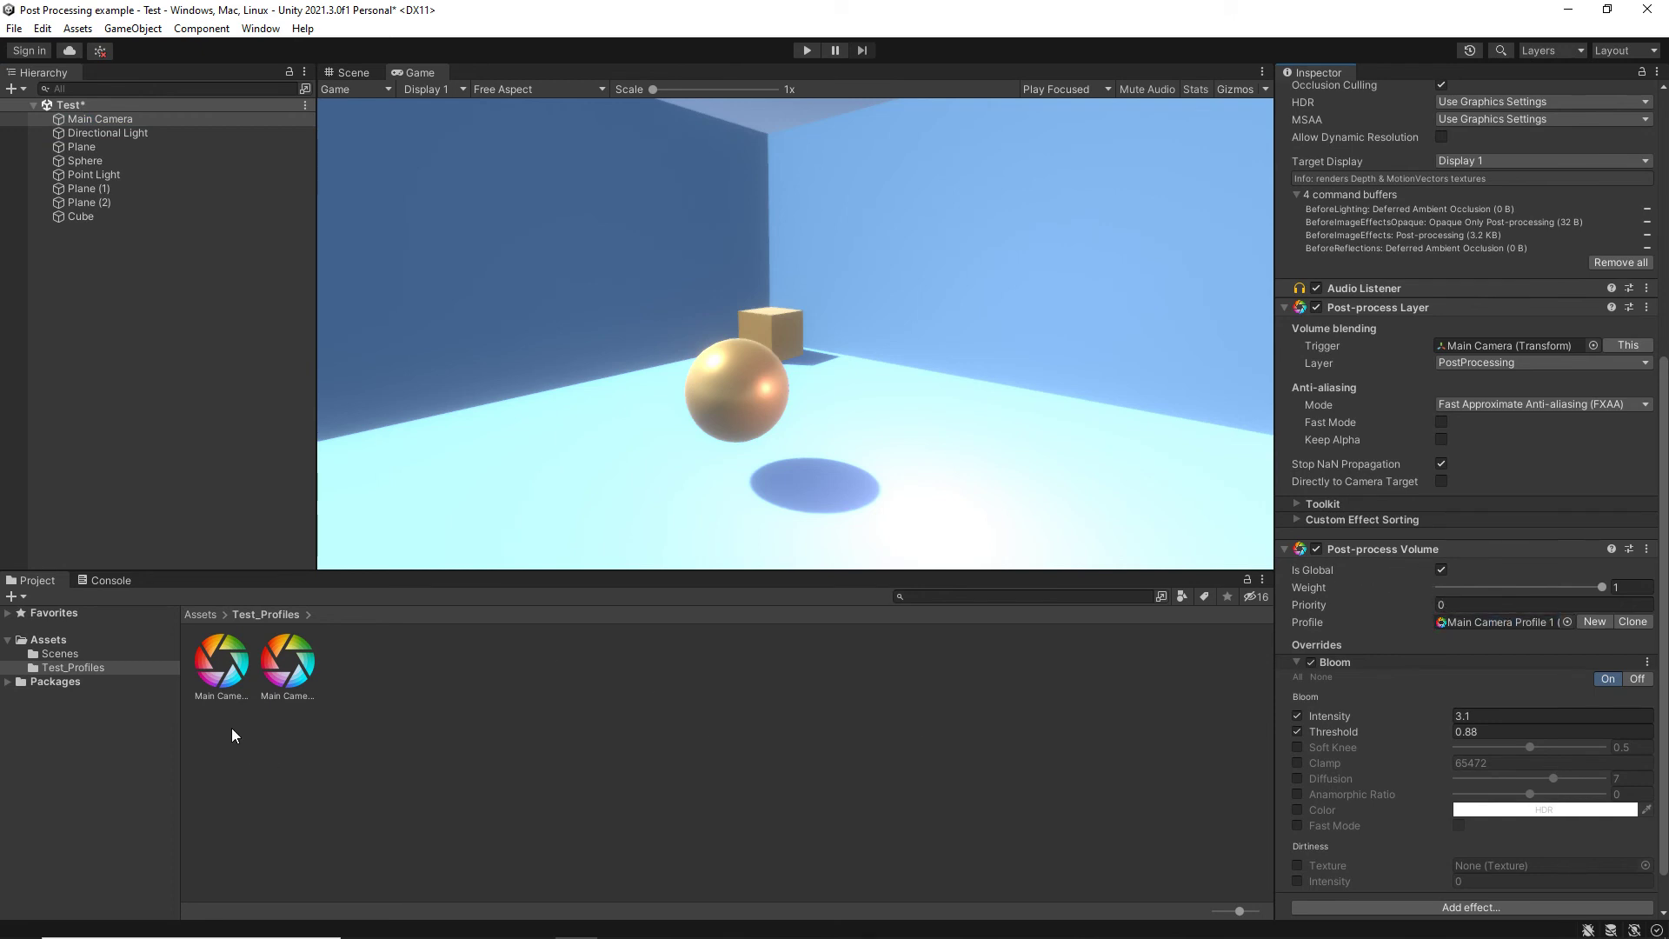
drag(287, 668, 1478, 619)
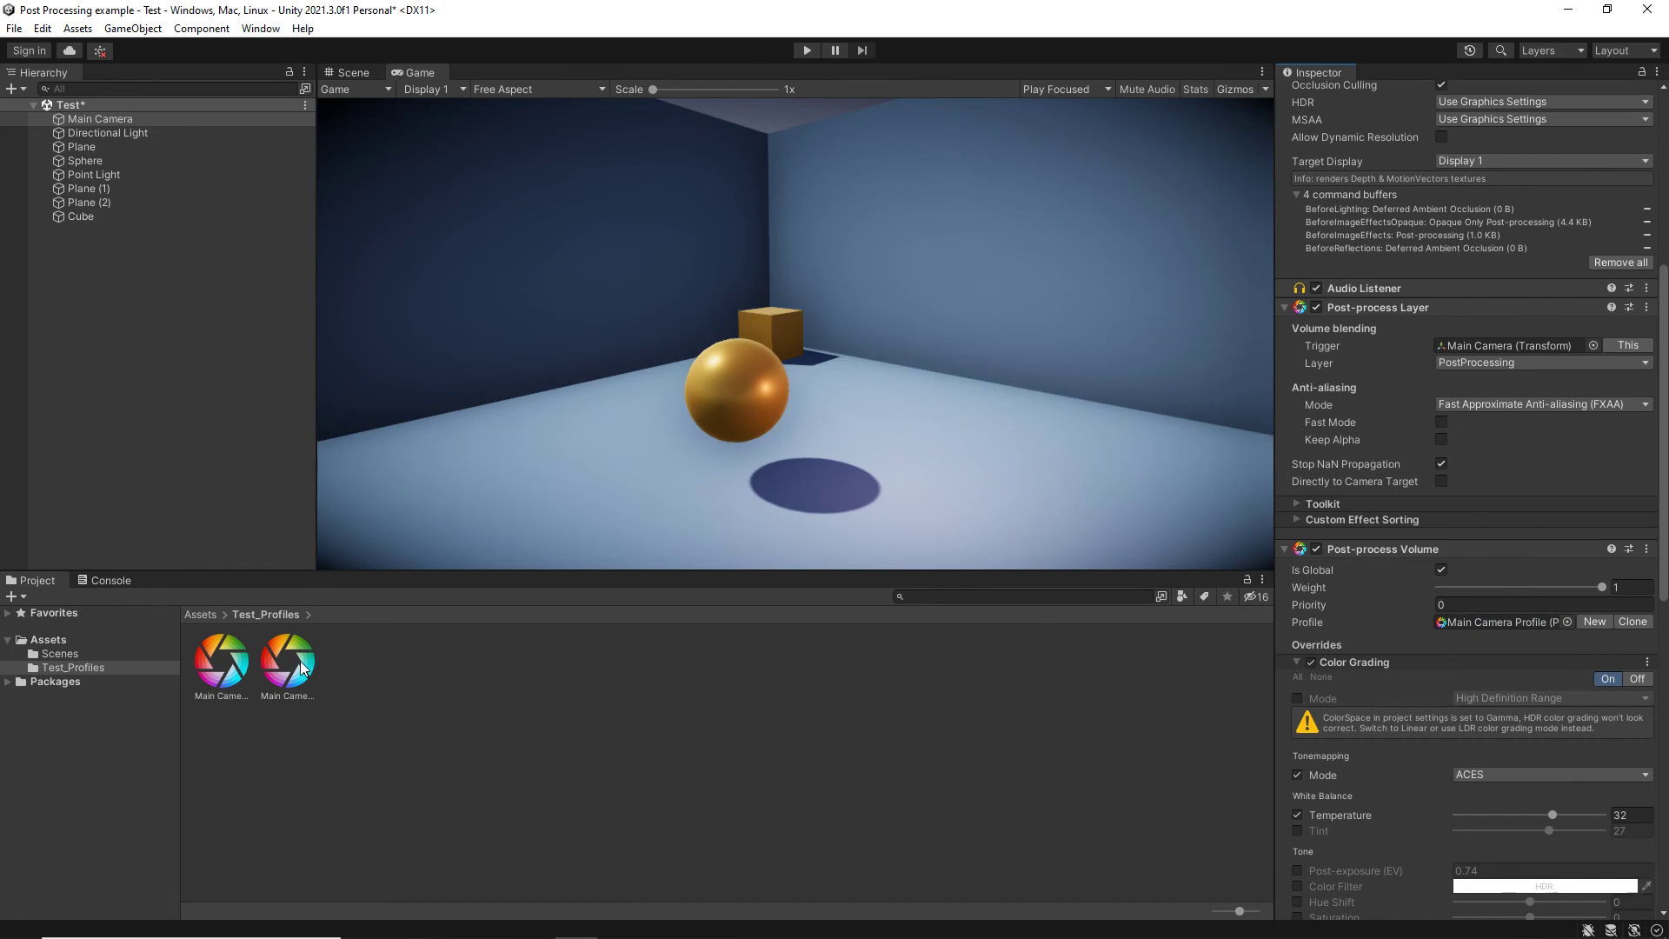
click(220, 662)
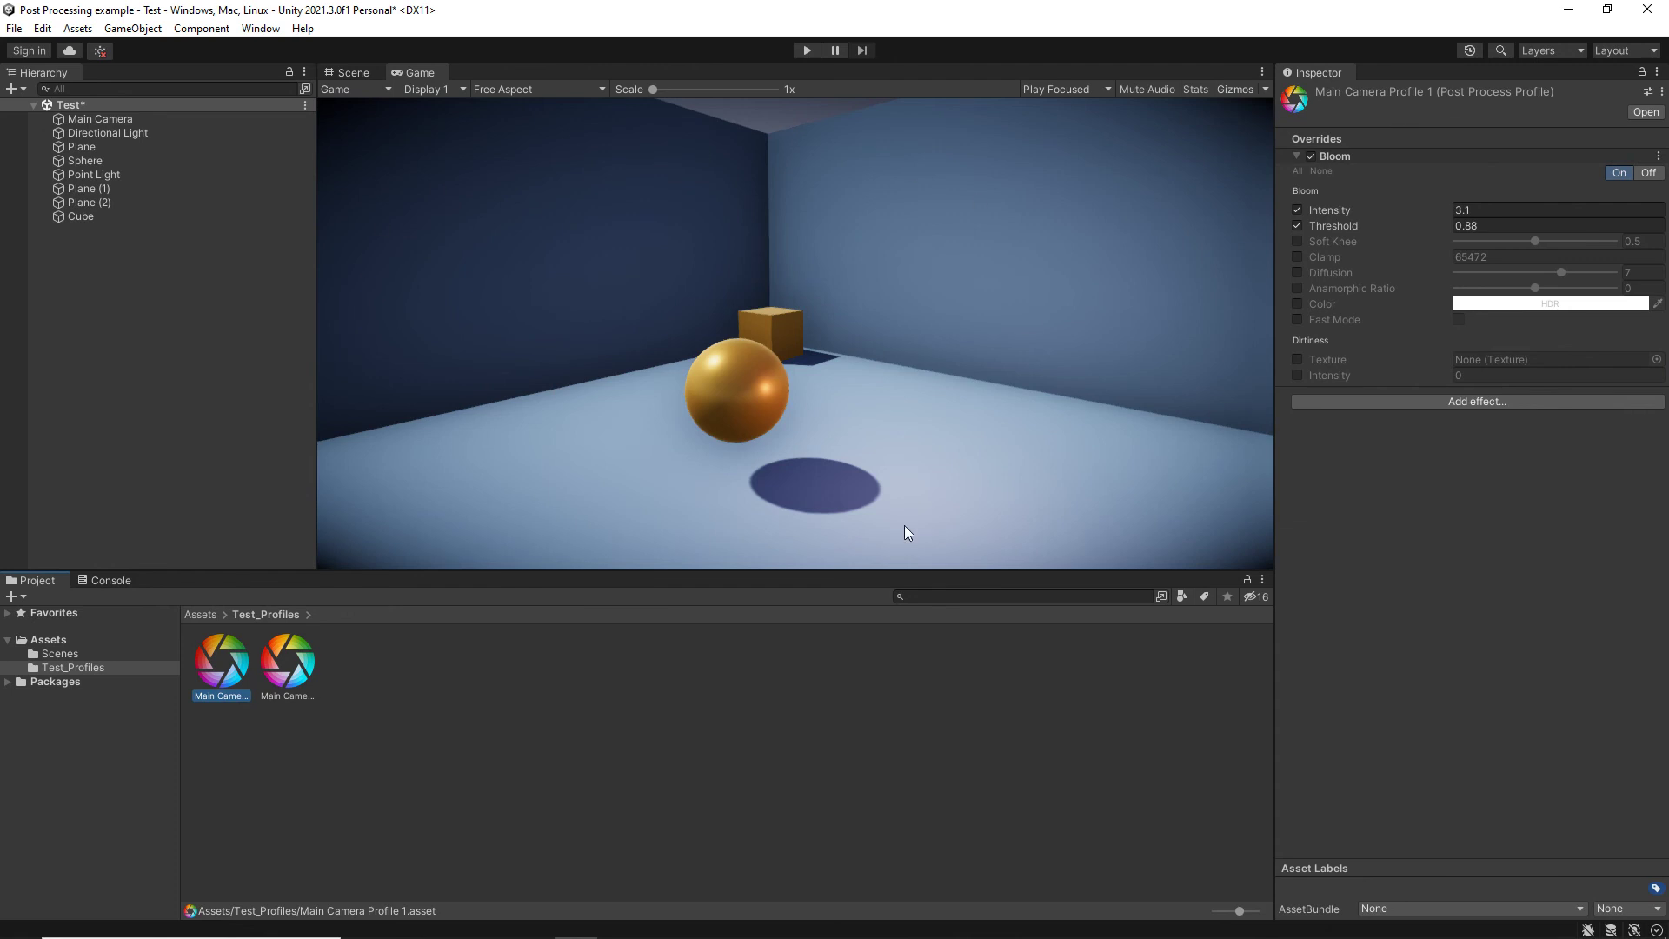
- Switch to the Scene view and select the Main Camera, toggling its active state off and back on
click(515, 712)
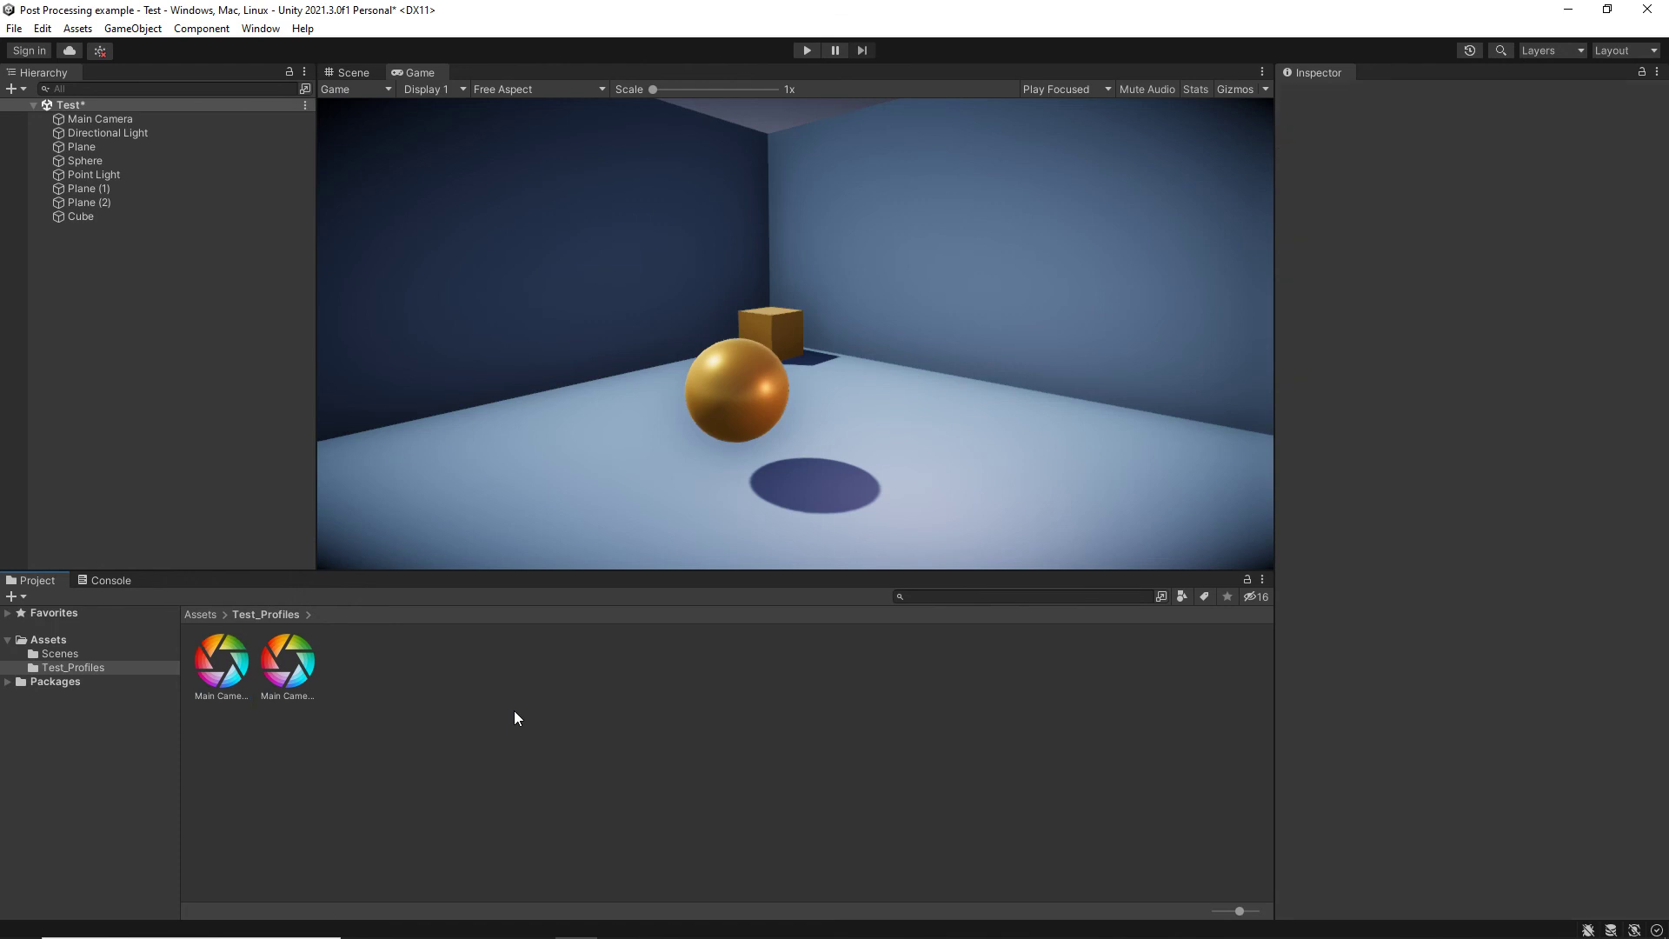
click(346, 72)
click(86, 118)
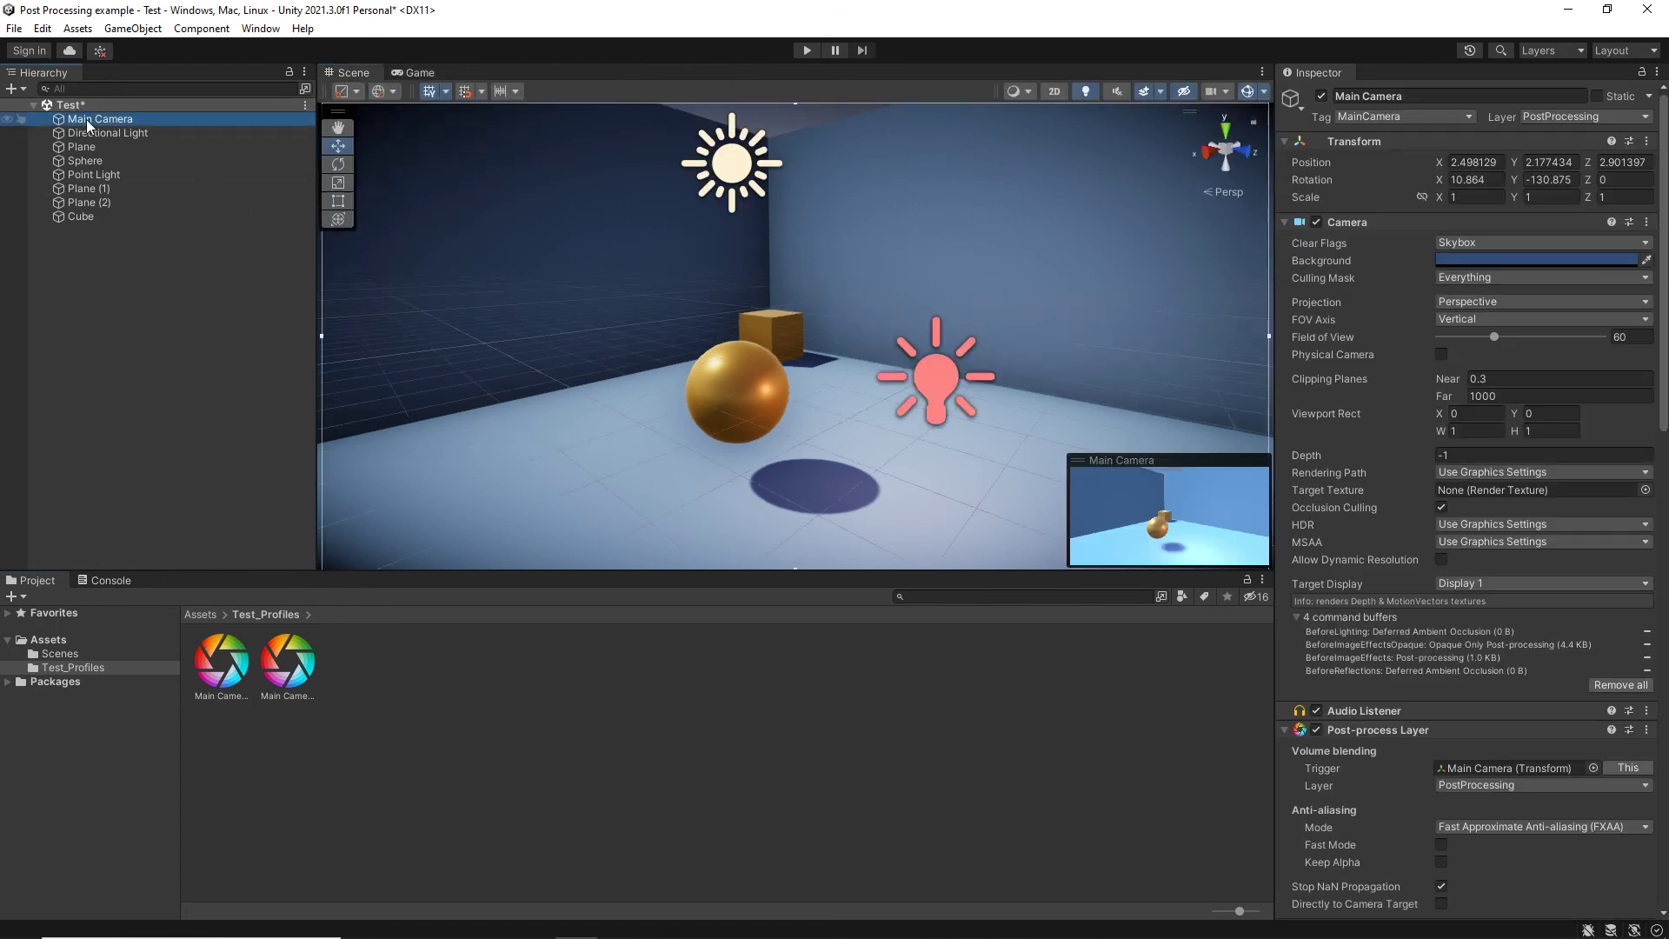
click(1321, 92)
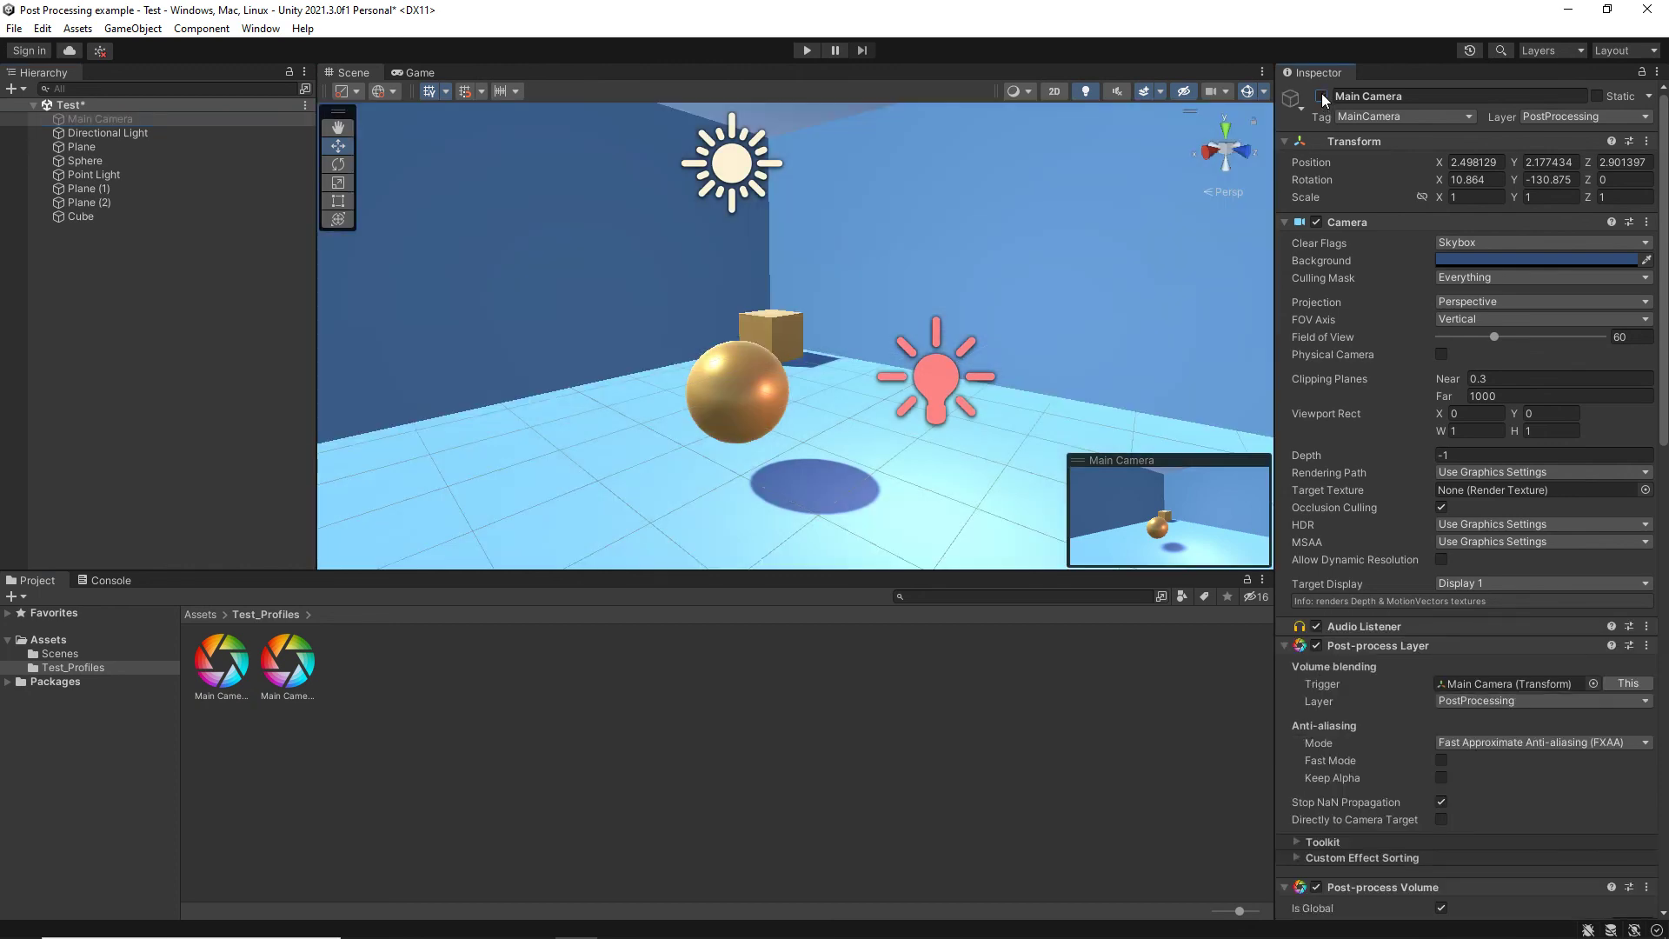
click(1321, 92)
- Add a new Camera object to the scene from the GameObject menu
click(137, 28)
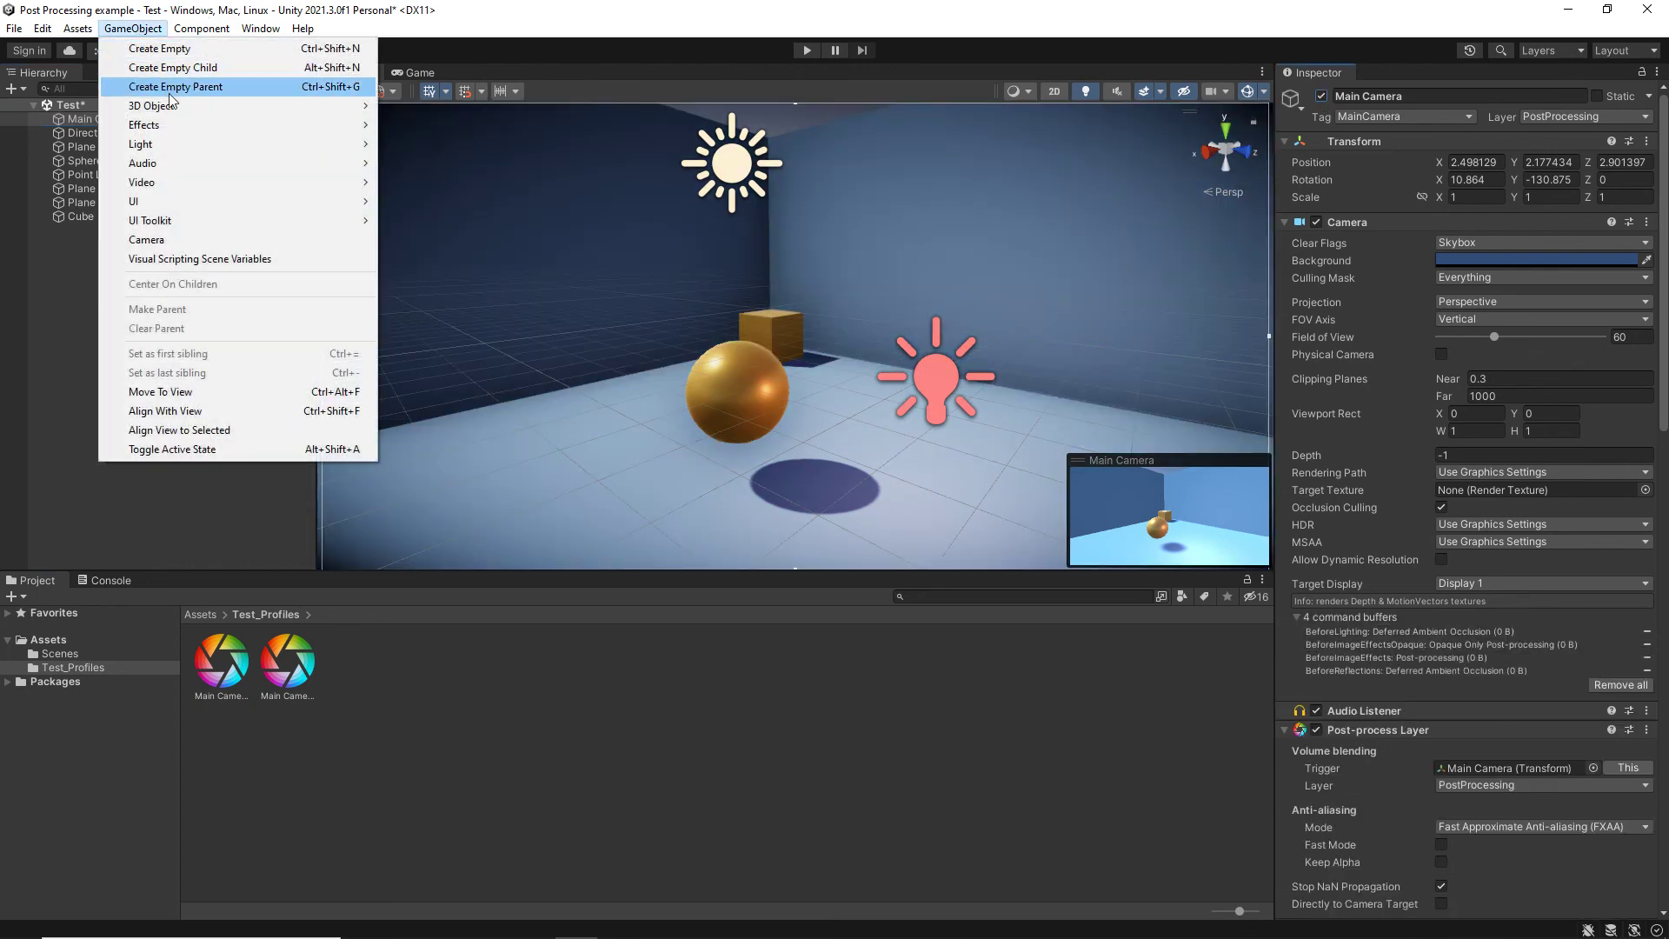
click(165, 240)
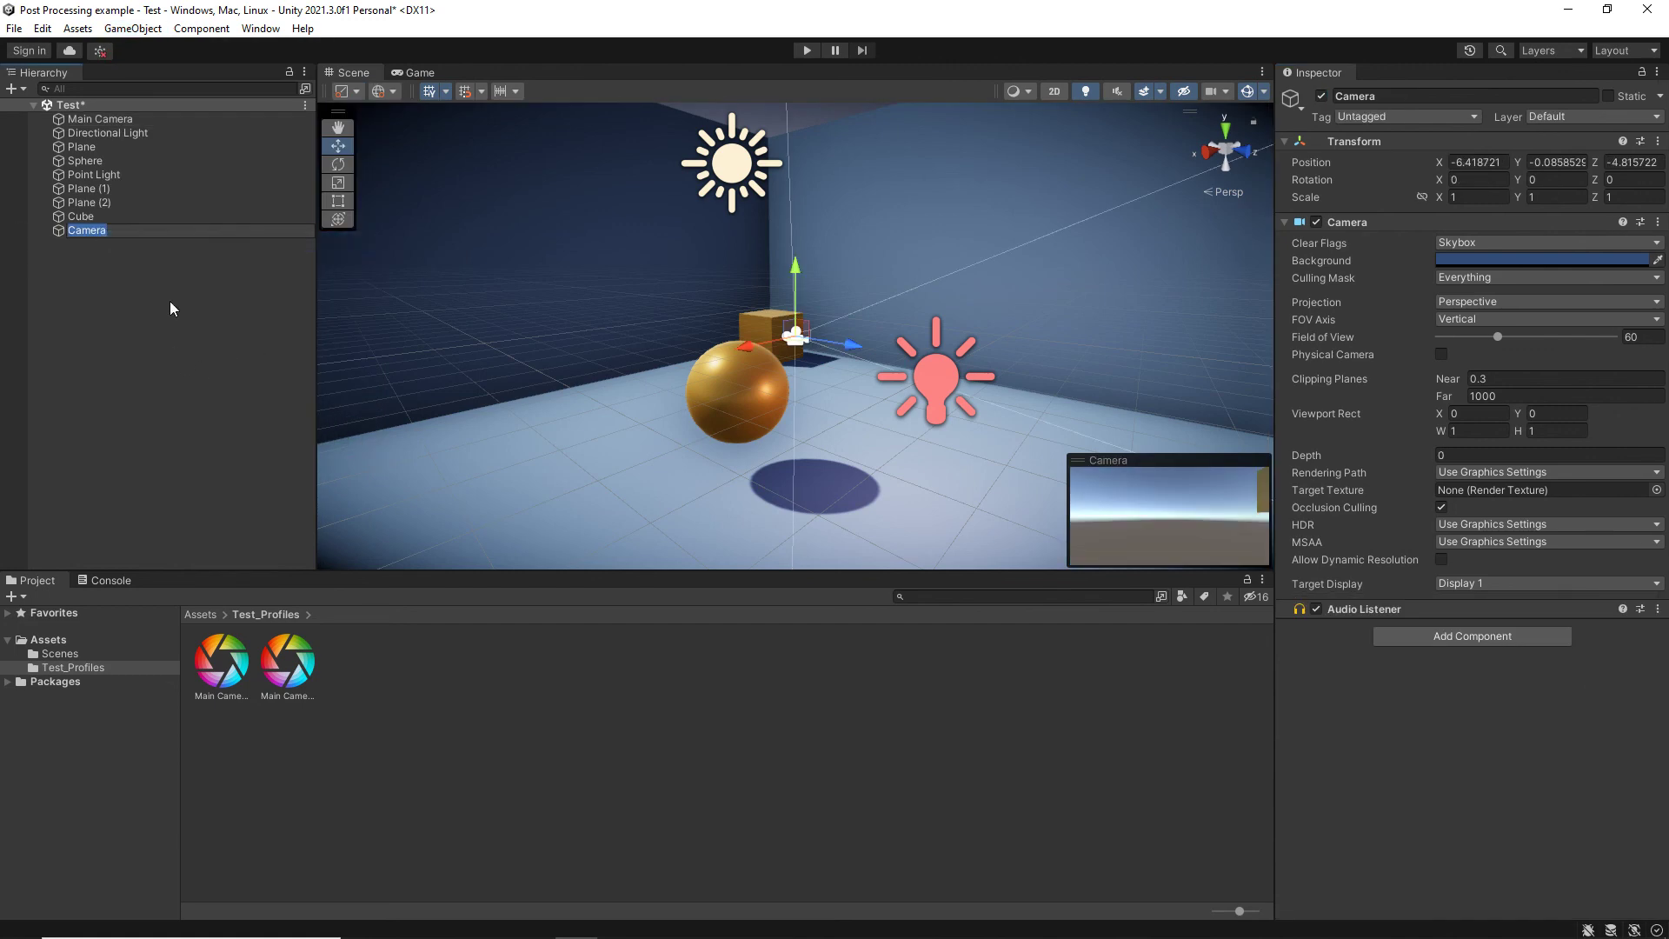
click(153, 289)
- Deactivate the Main Camera and compare its Inspector with the new Camera's
click(97, 119)
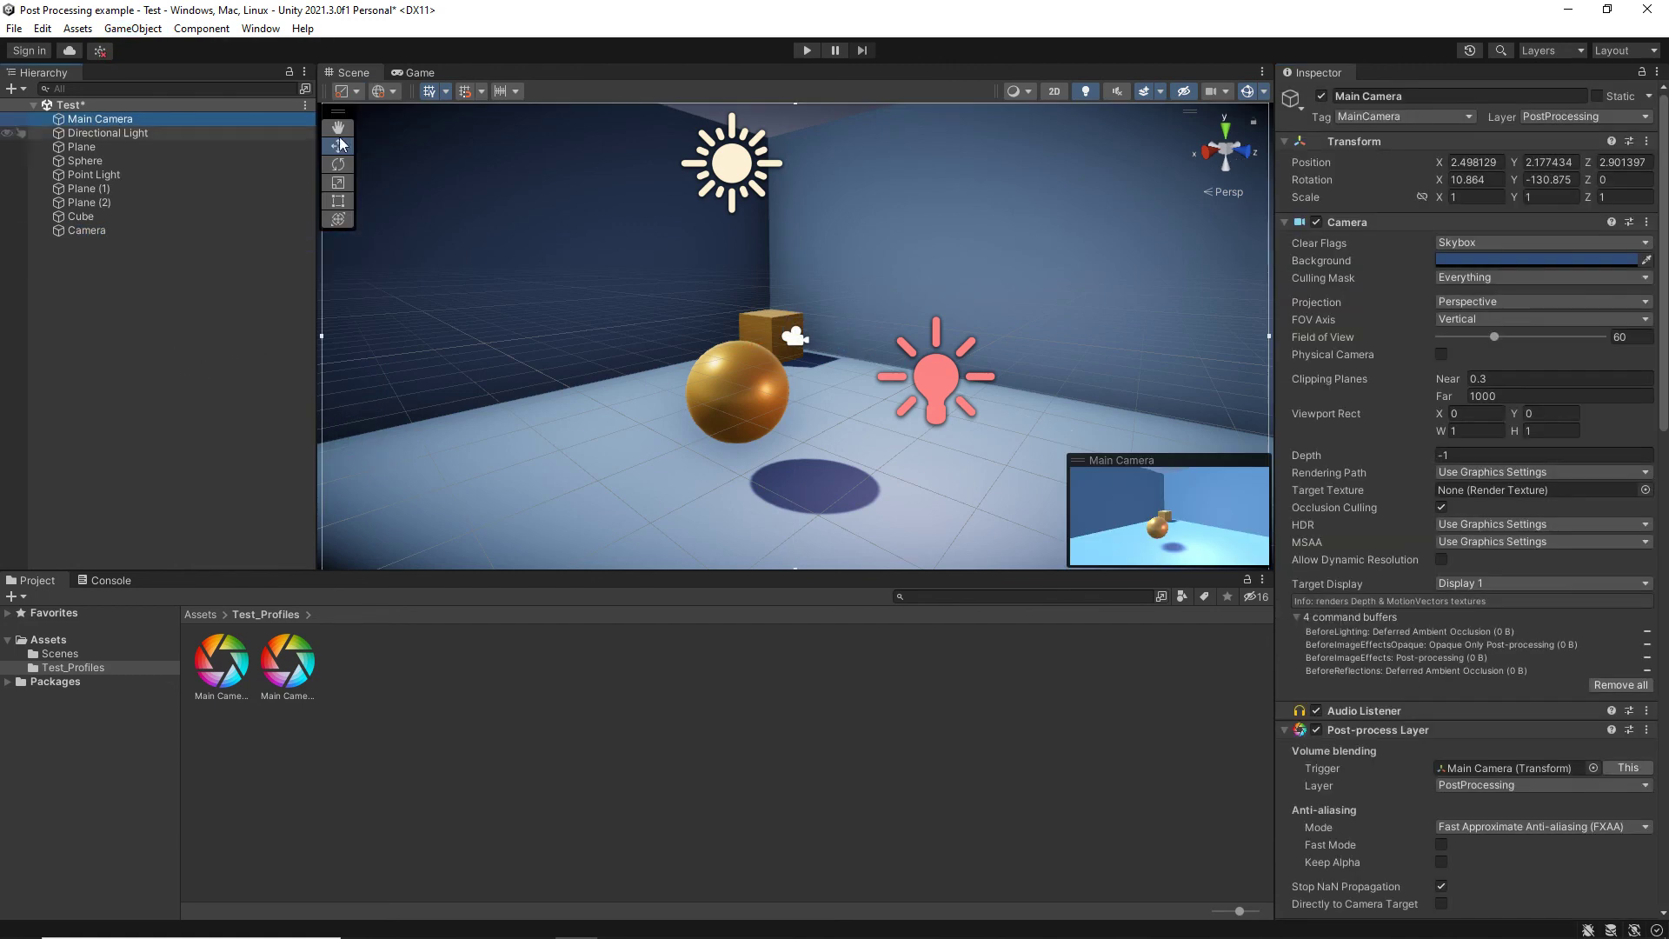
click(1321, 96)
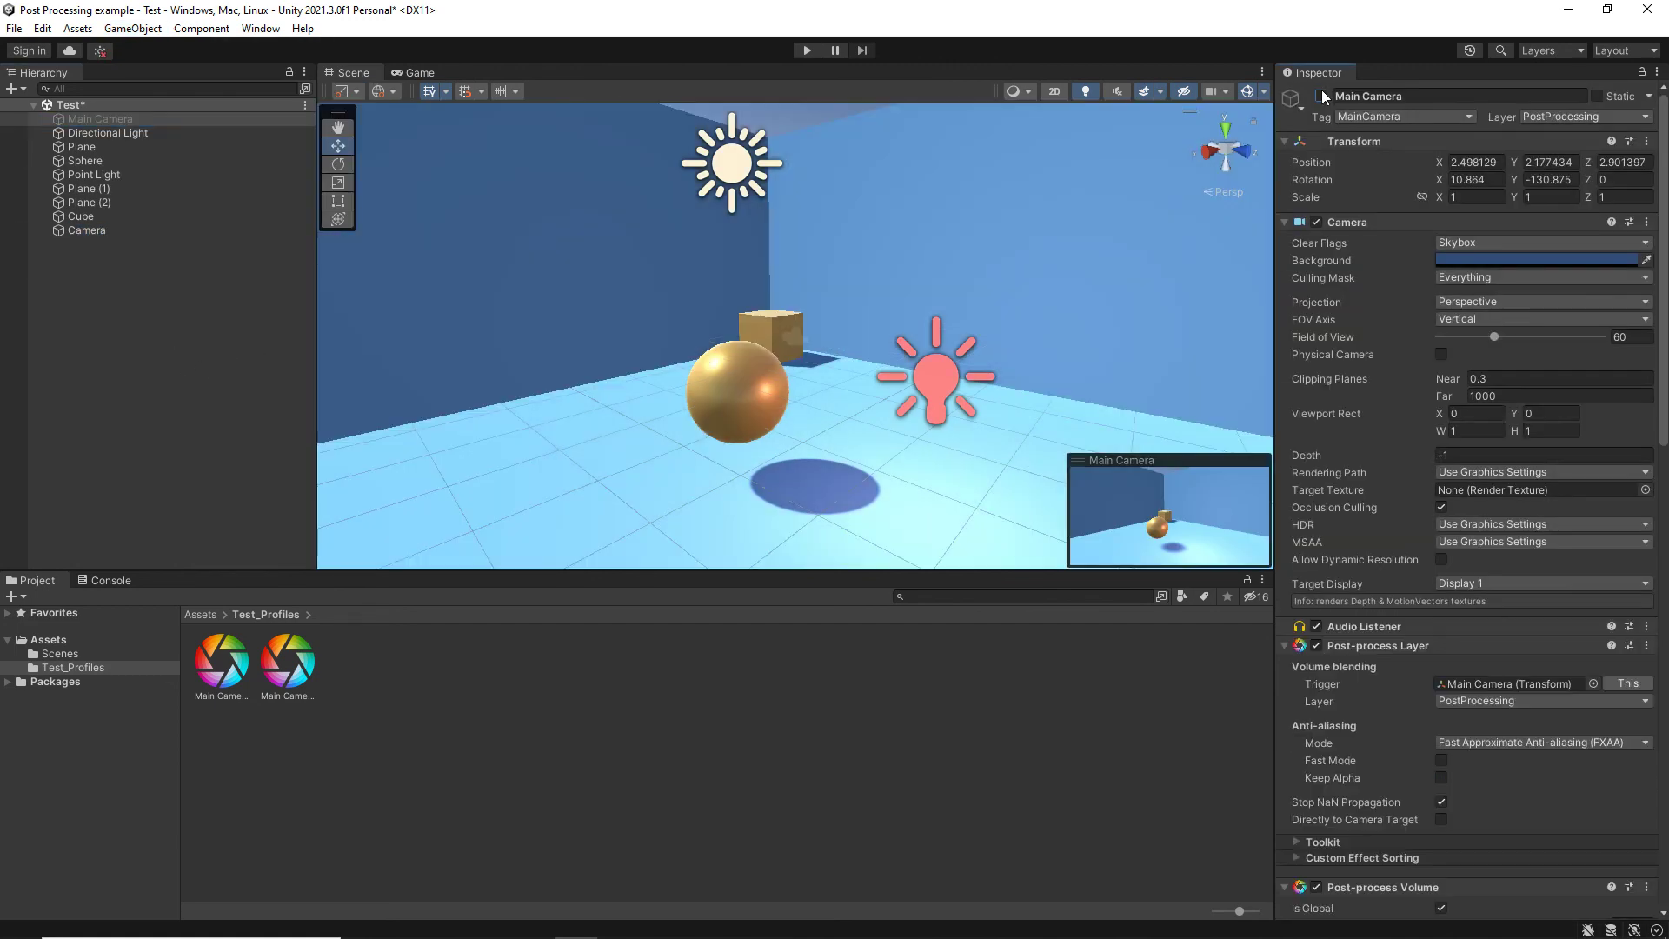
click(80, 232)
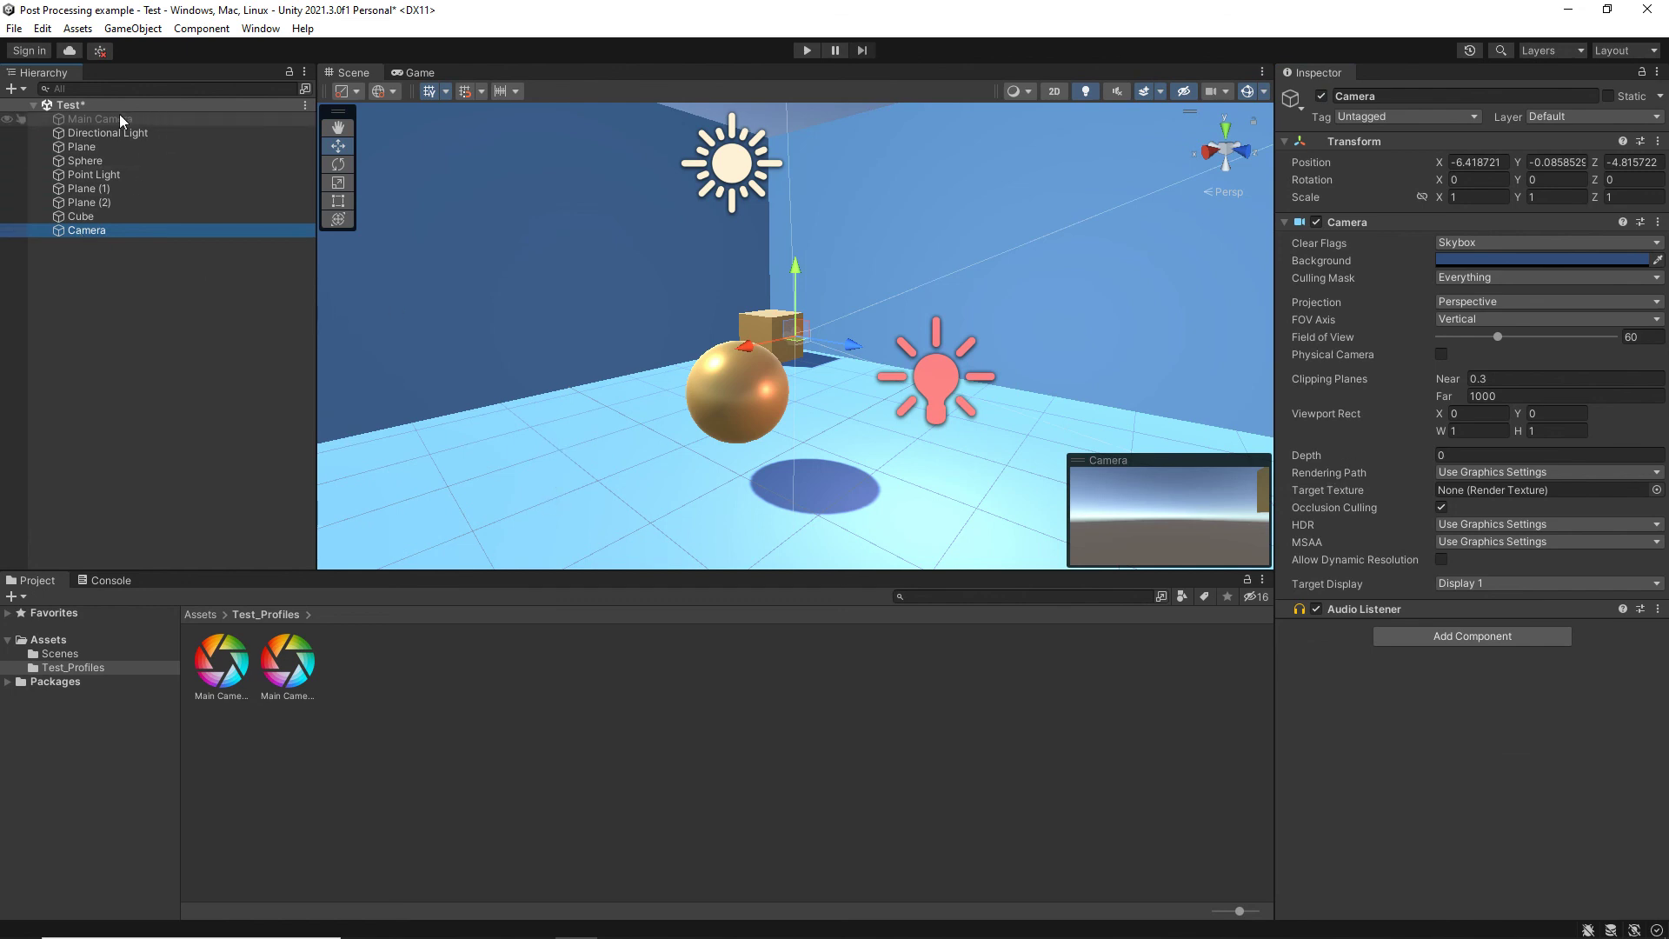
click(96, 119)
scroll(1384, 640, down, 3)
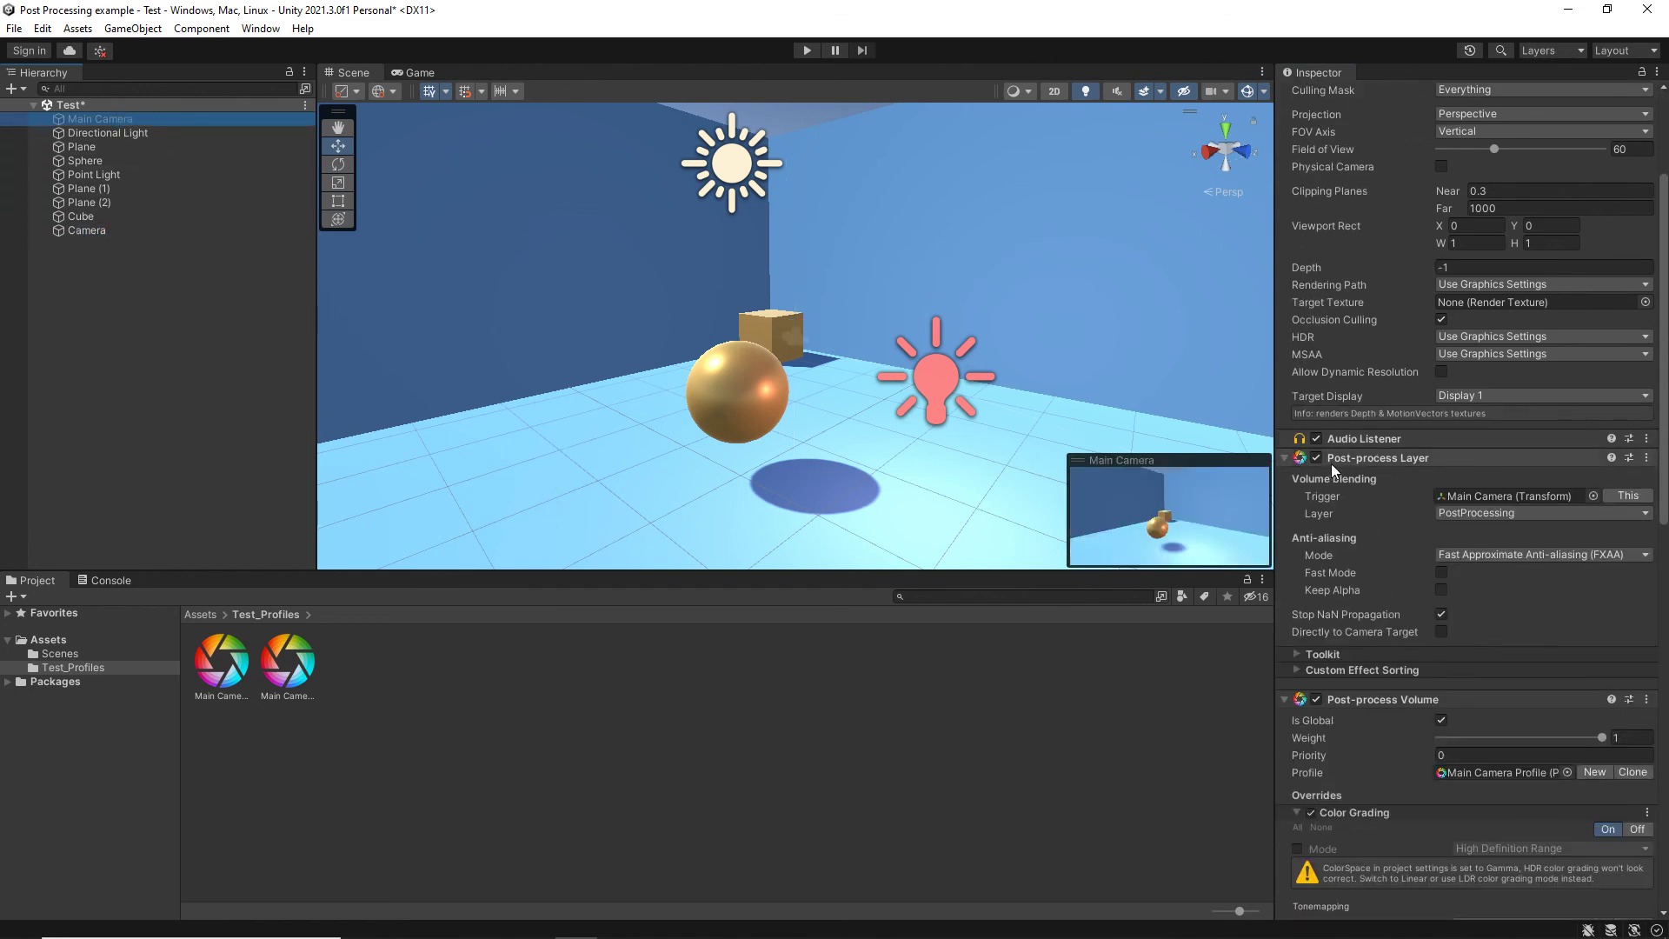
scroll(1381, 579, down, 3)
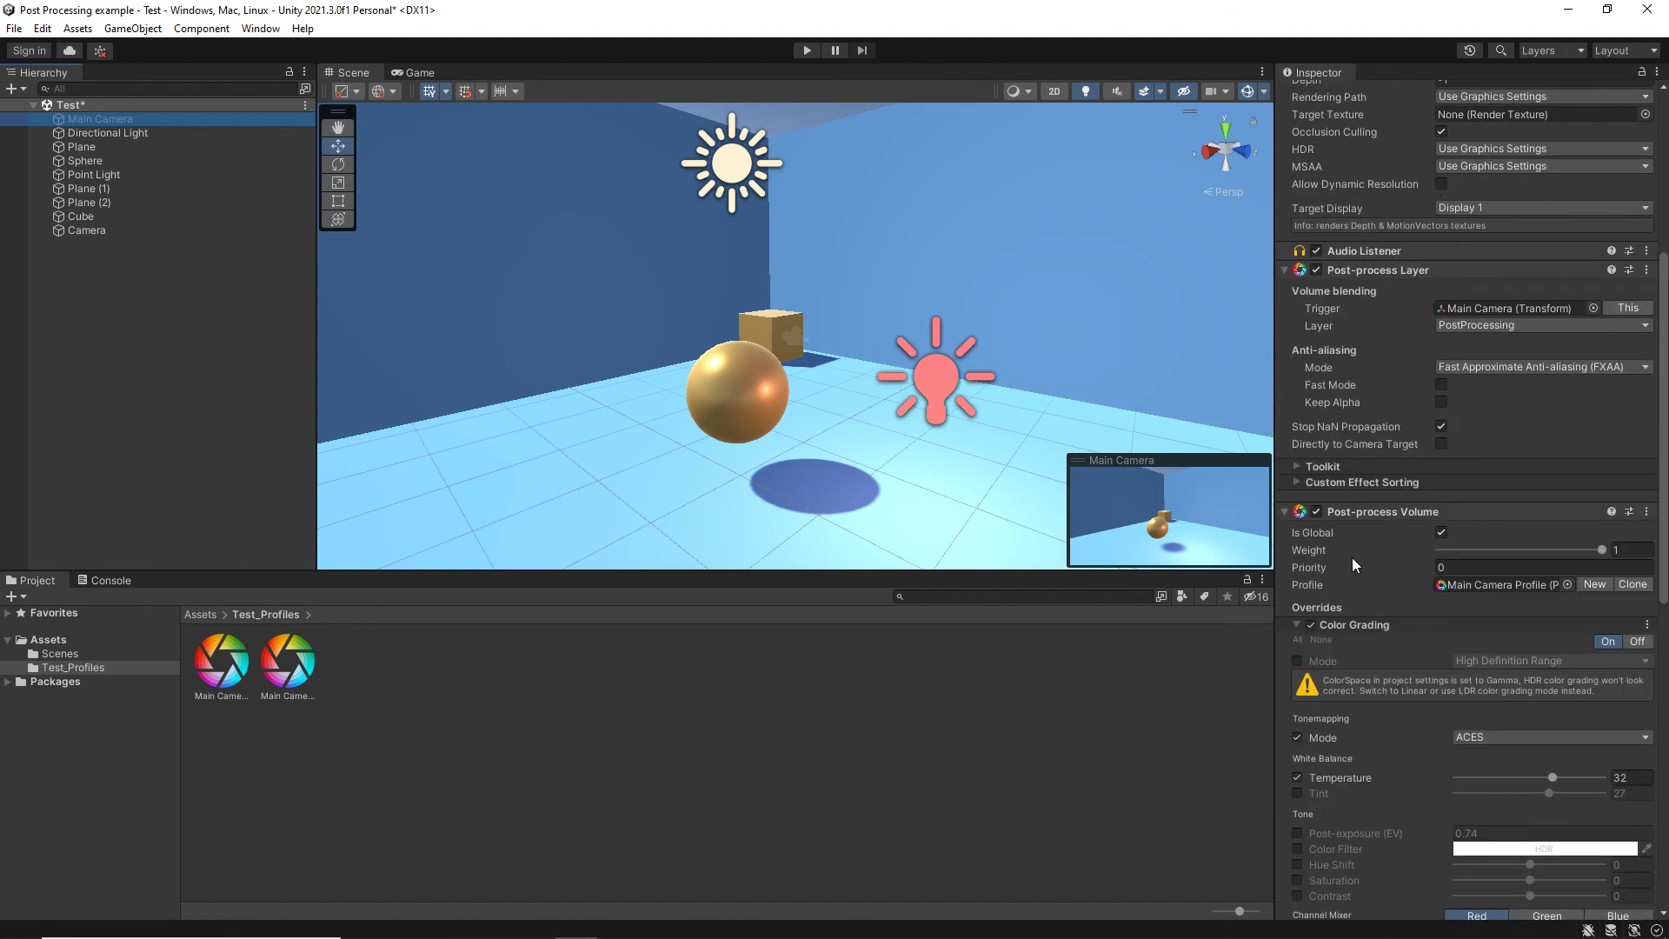
scroll(1332, 607, up, 6)
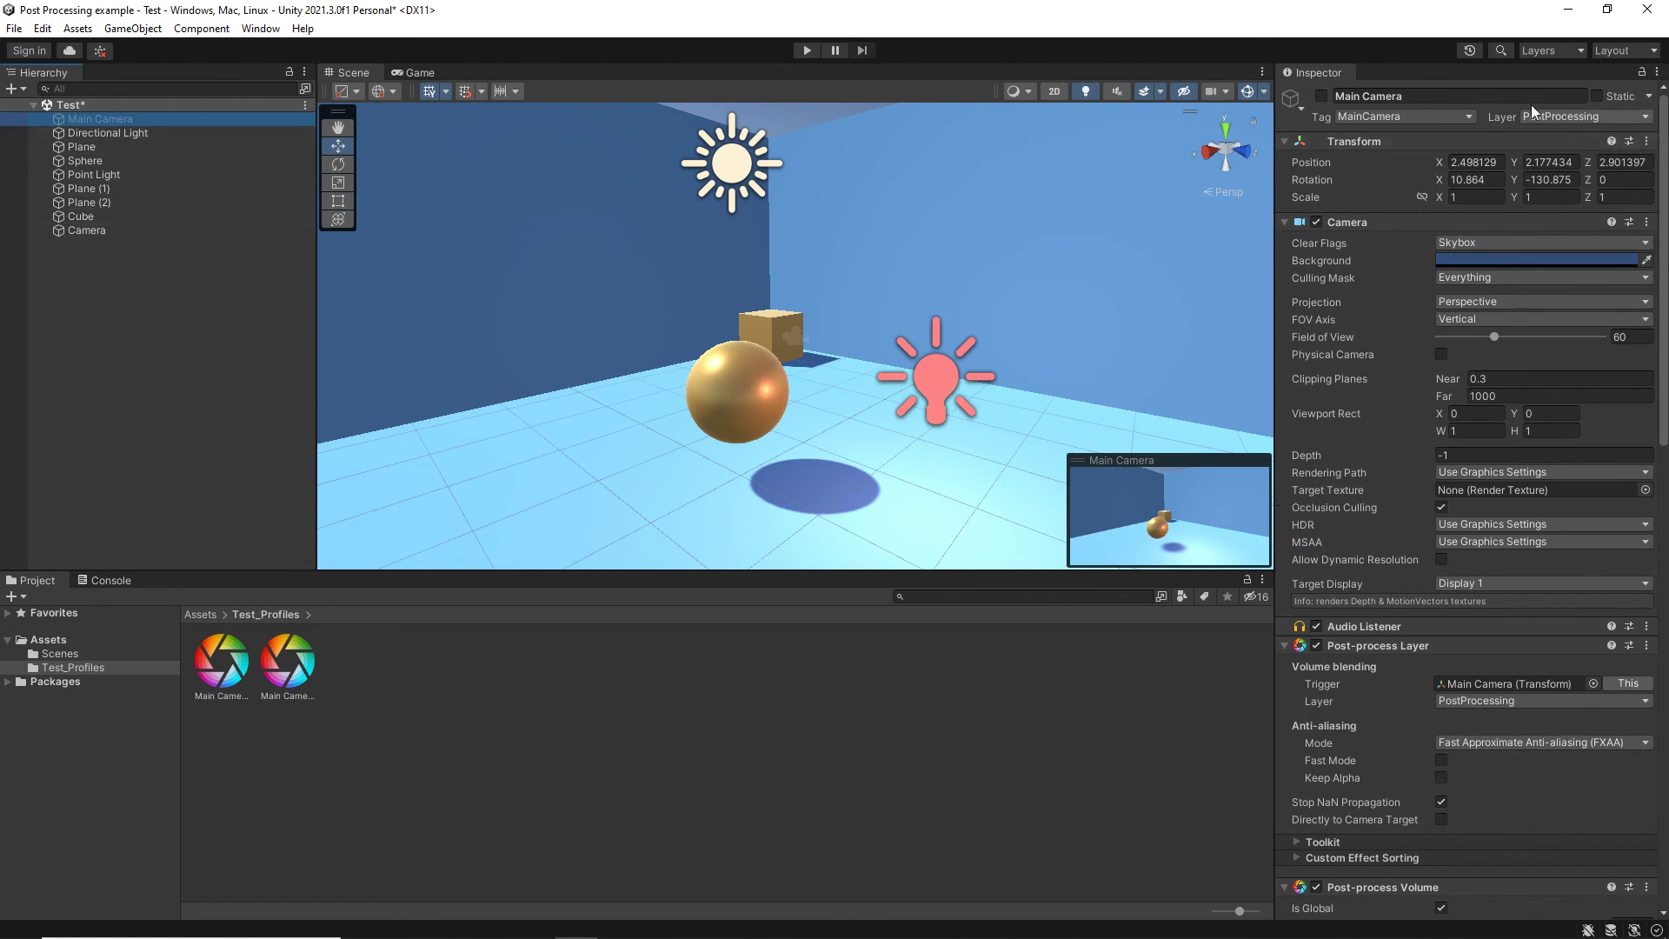
- Move the Main Camera to the Default layer, delete the extra Camera, and reactivate the Main Camera
click(1579, 118)
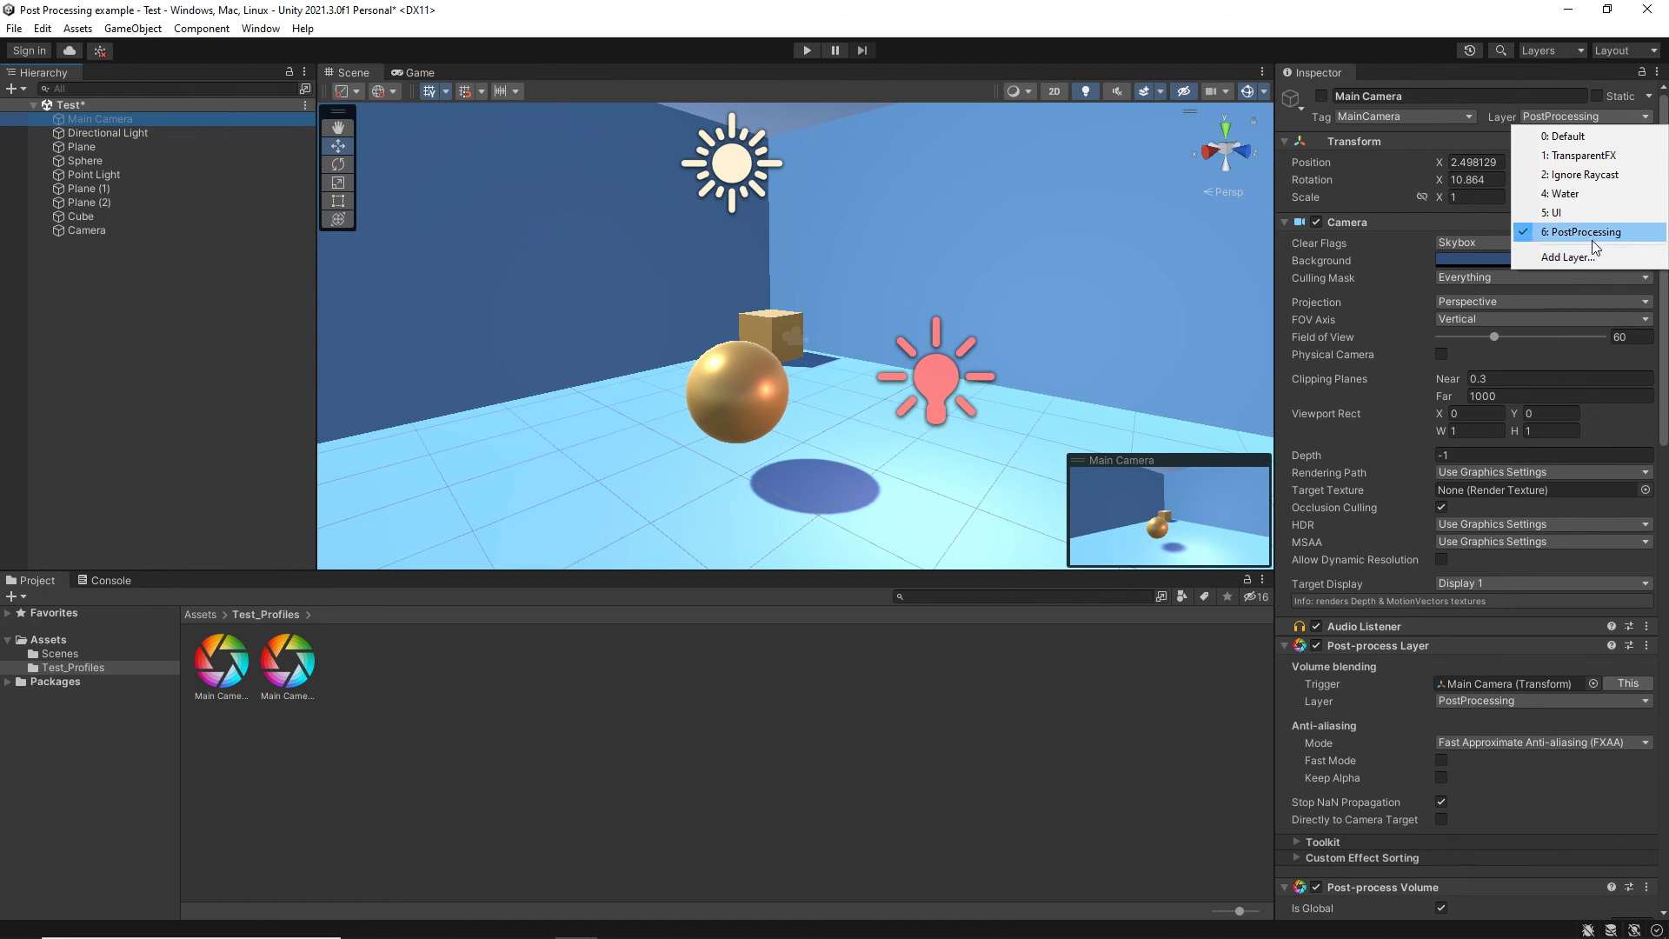
click(1565, 136)
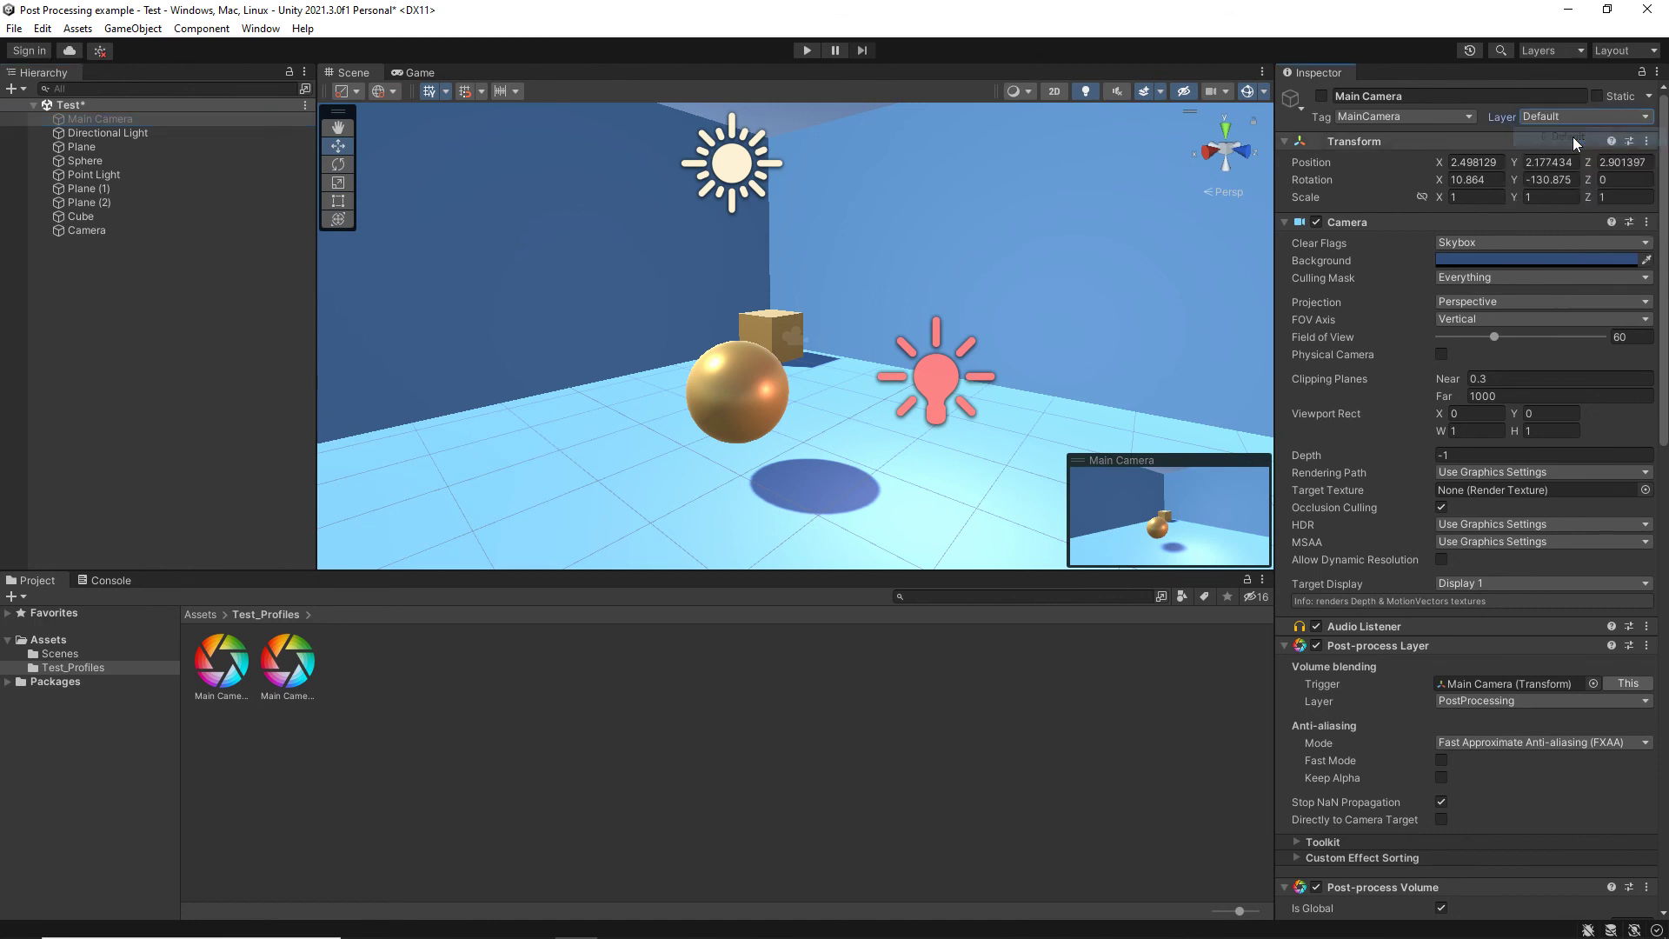
click(78, 239)
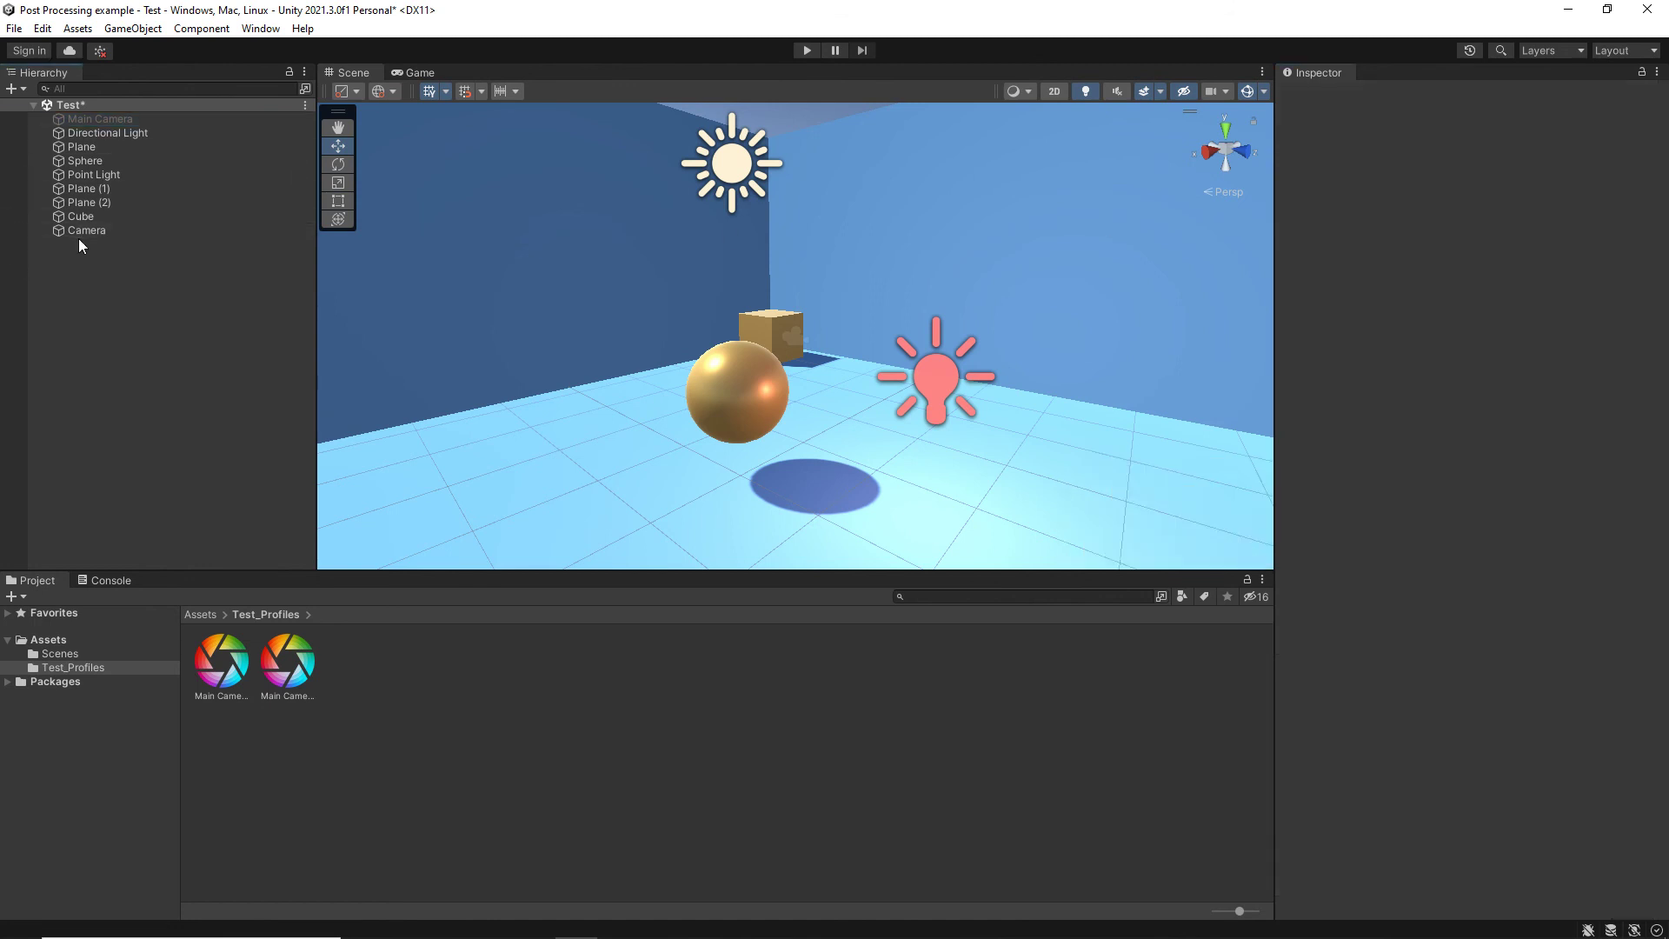
click(76, 227)
key(Delete)
click(95, 118)
click(1325, 91)
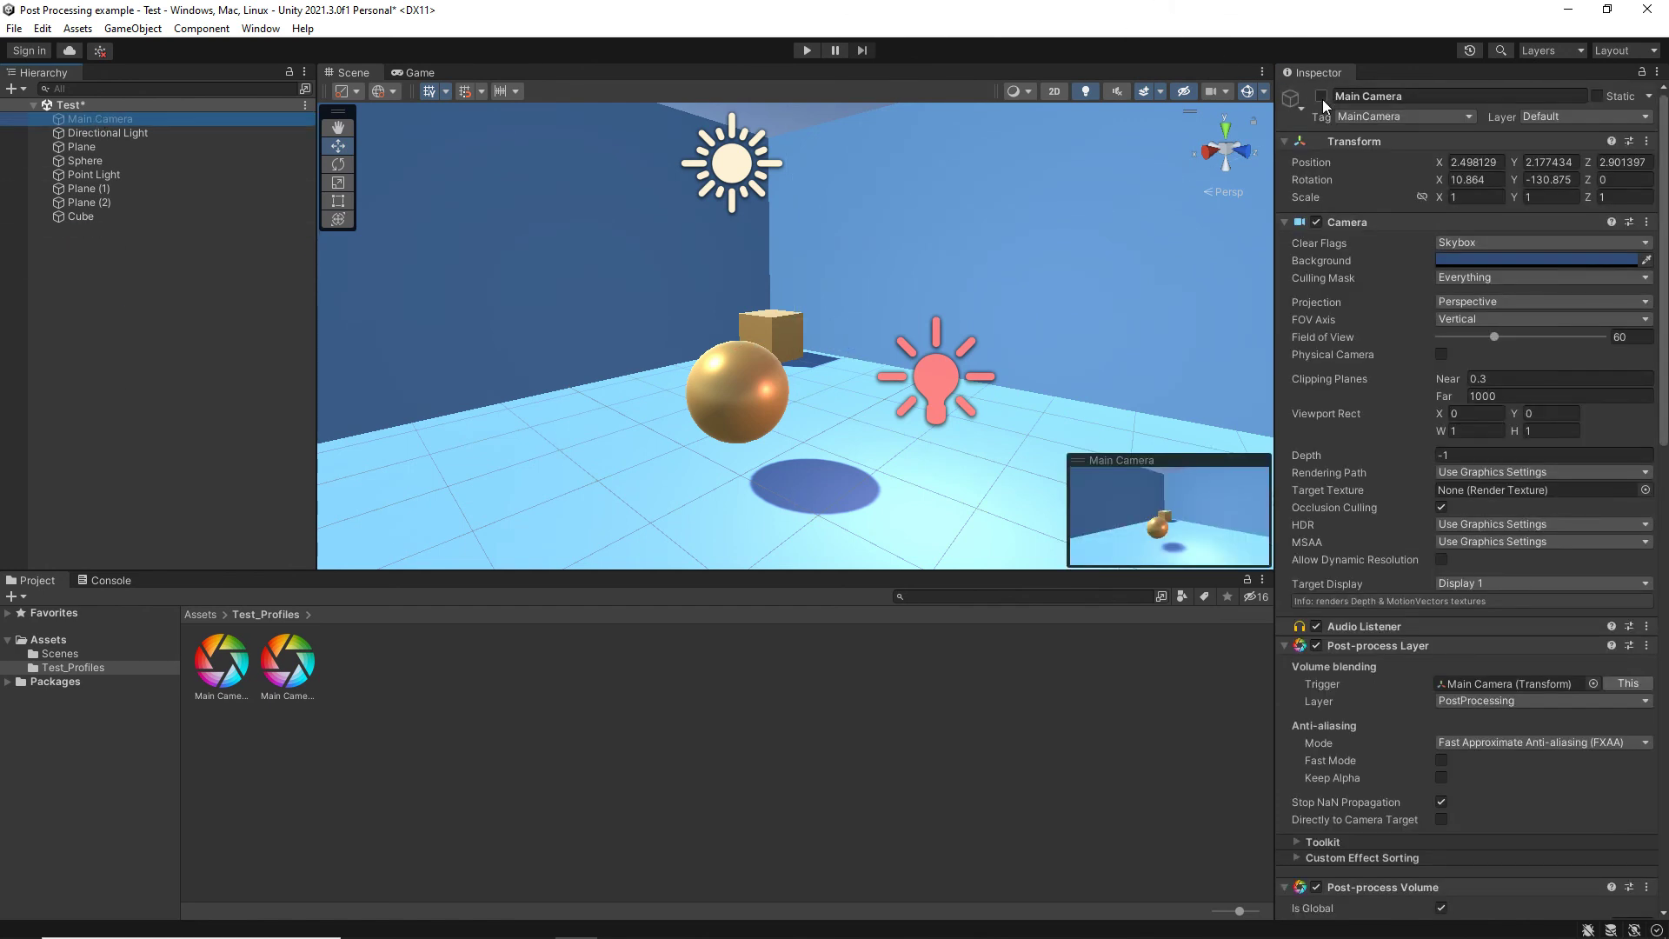
- In the Game view, put the Main Camera back on the PostProcessing layer
click(414, 73)
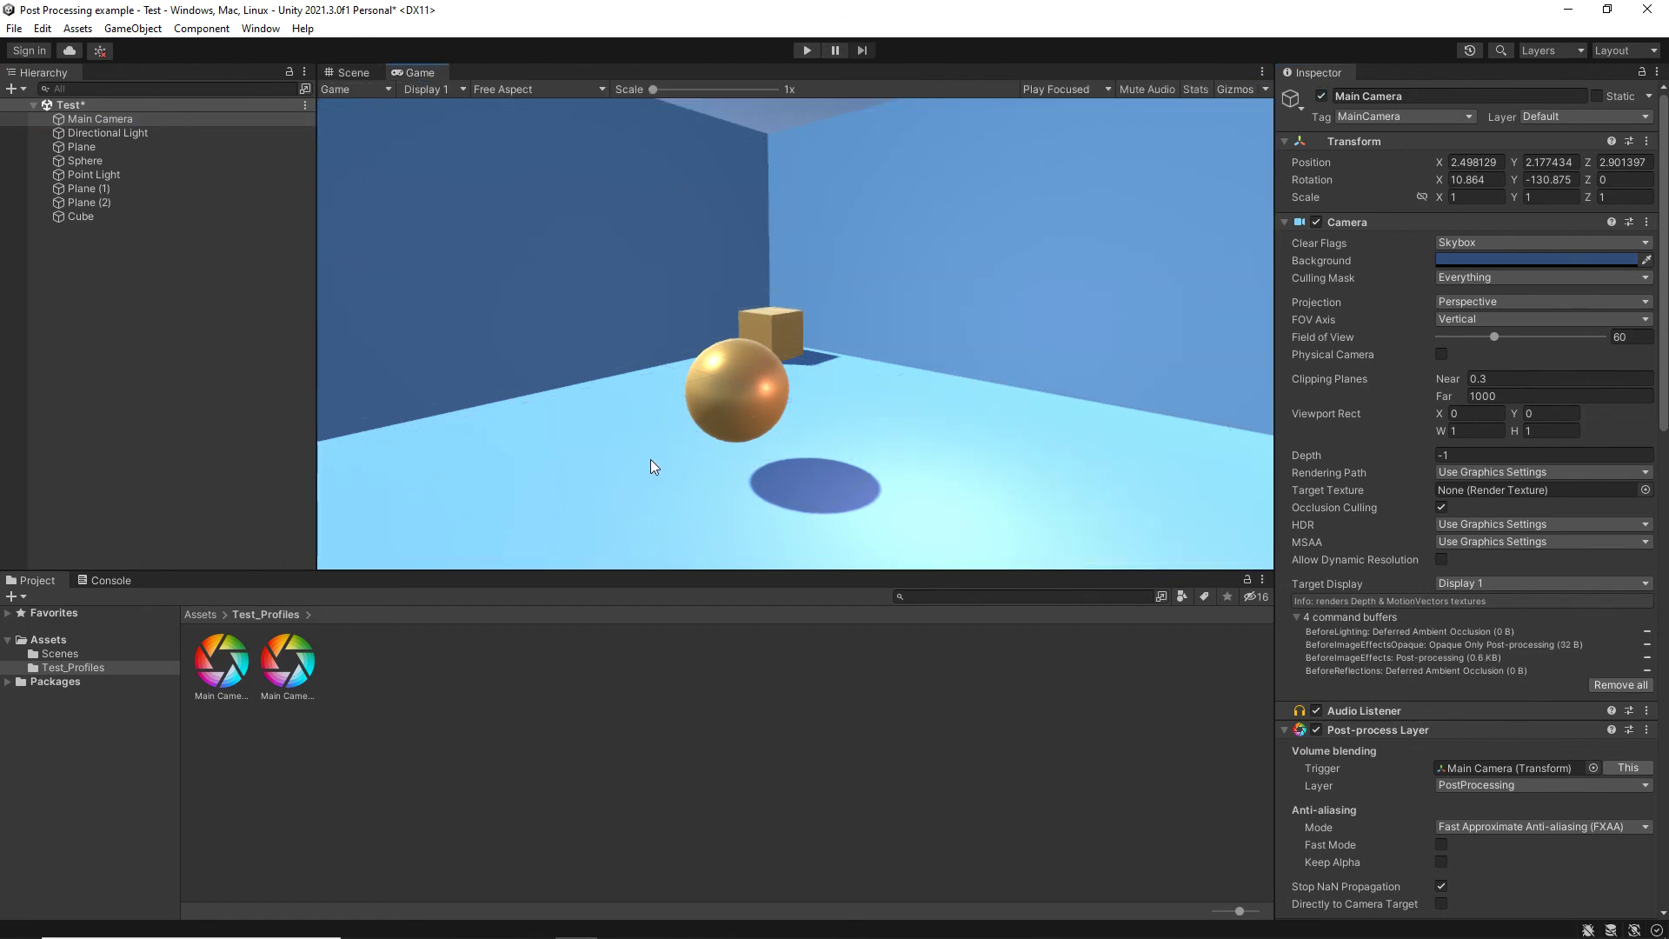
scroll(1455, 672, down, 3)
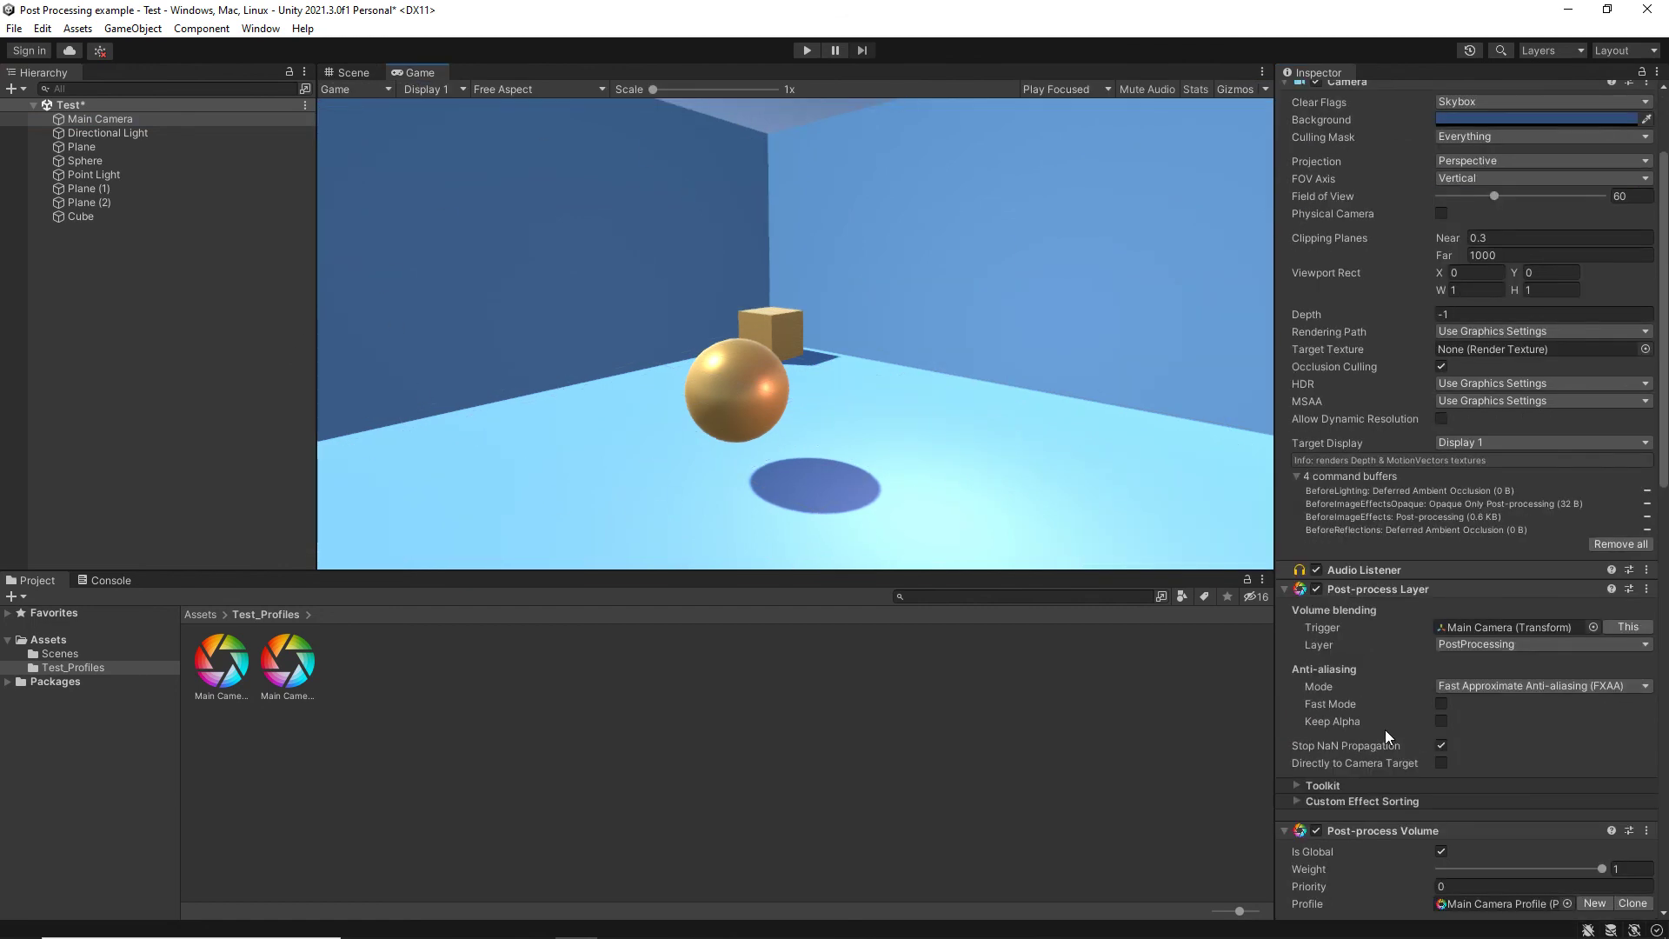
scroll(1386, 729, down, 7)
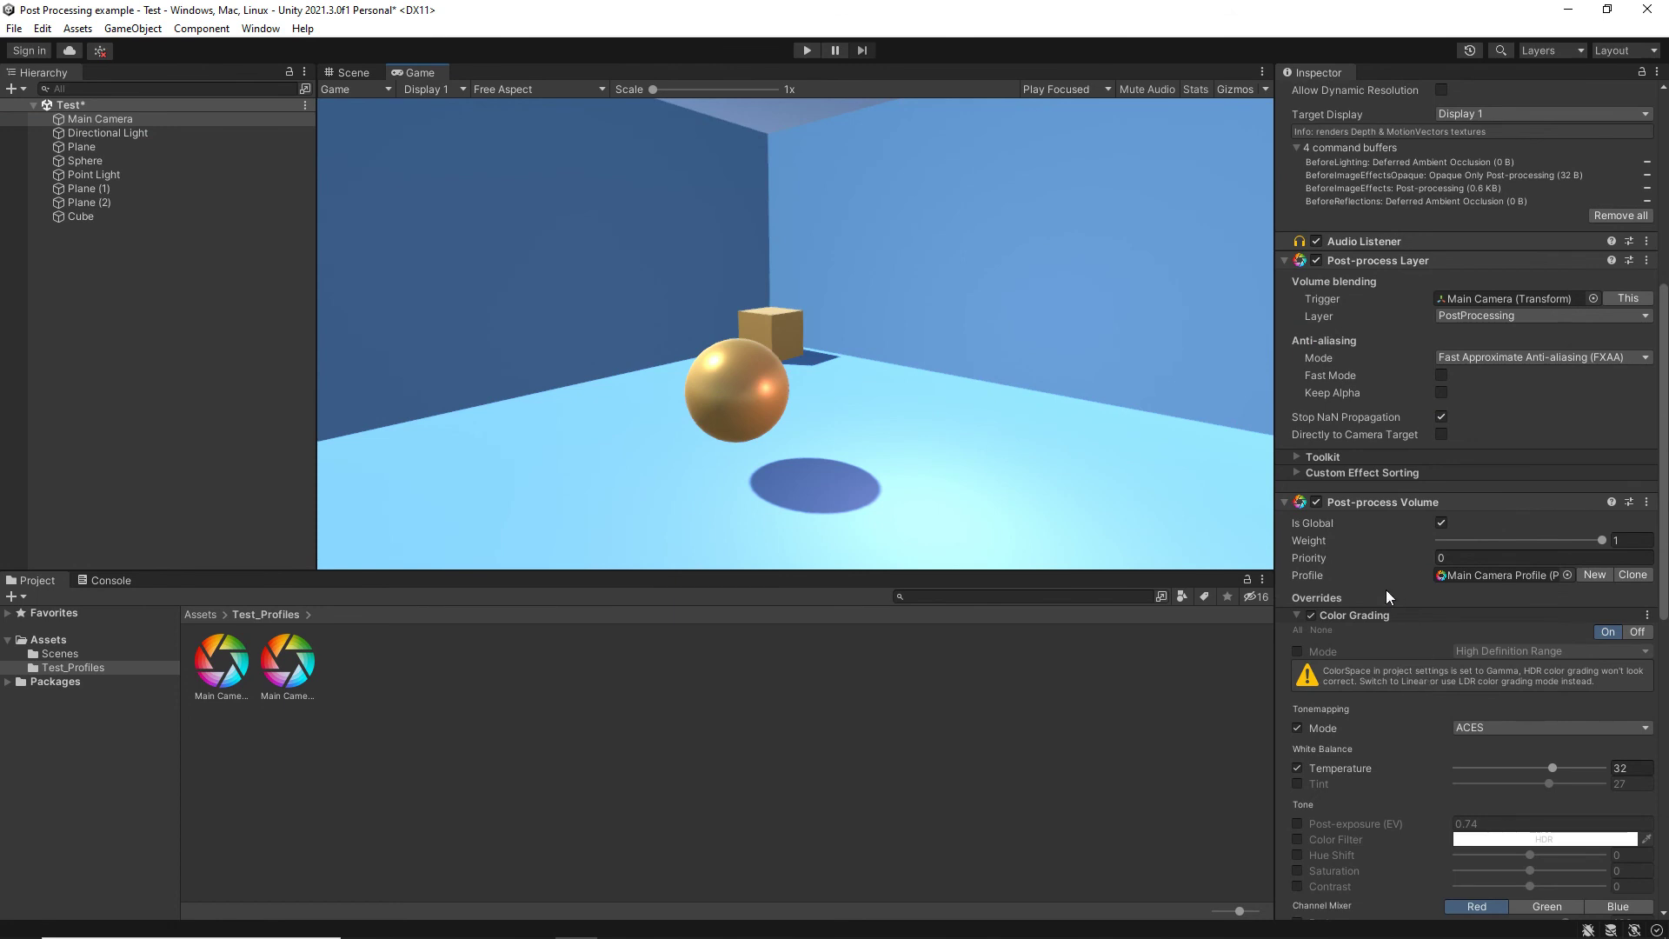
scroll(1386, 590, up, 10)
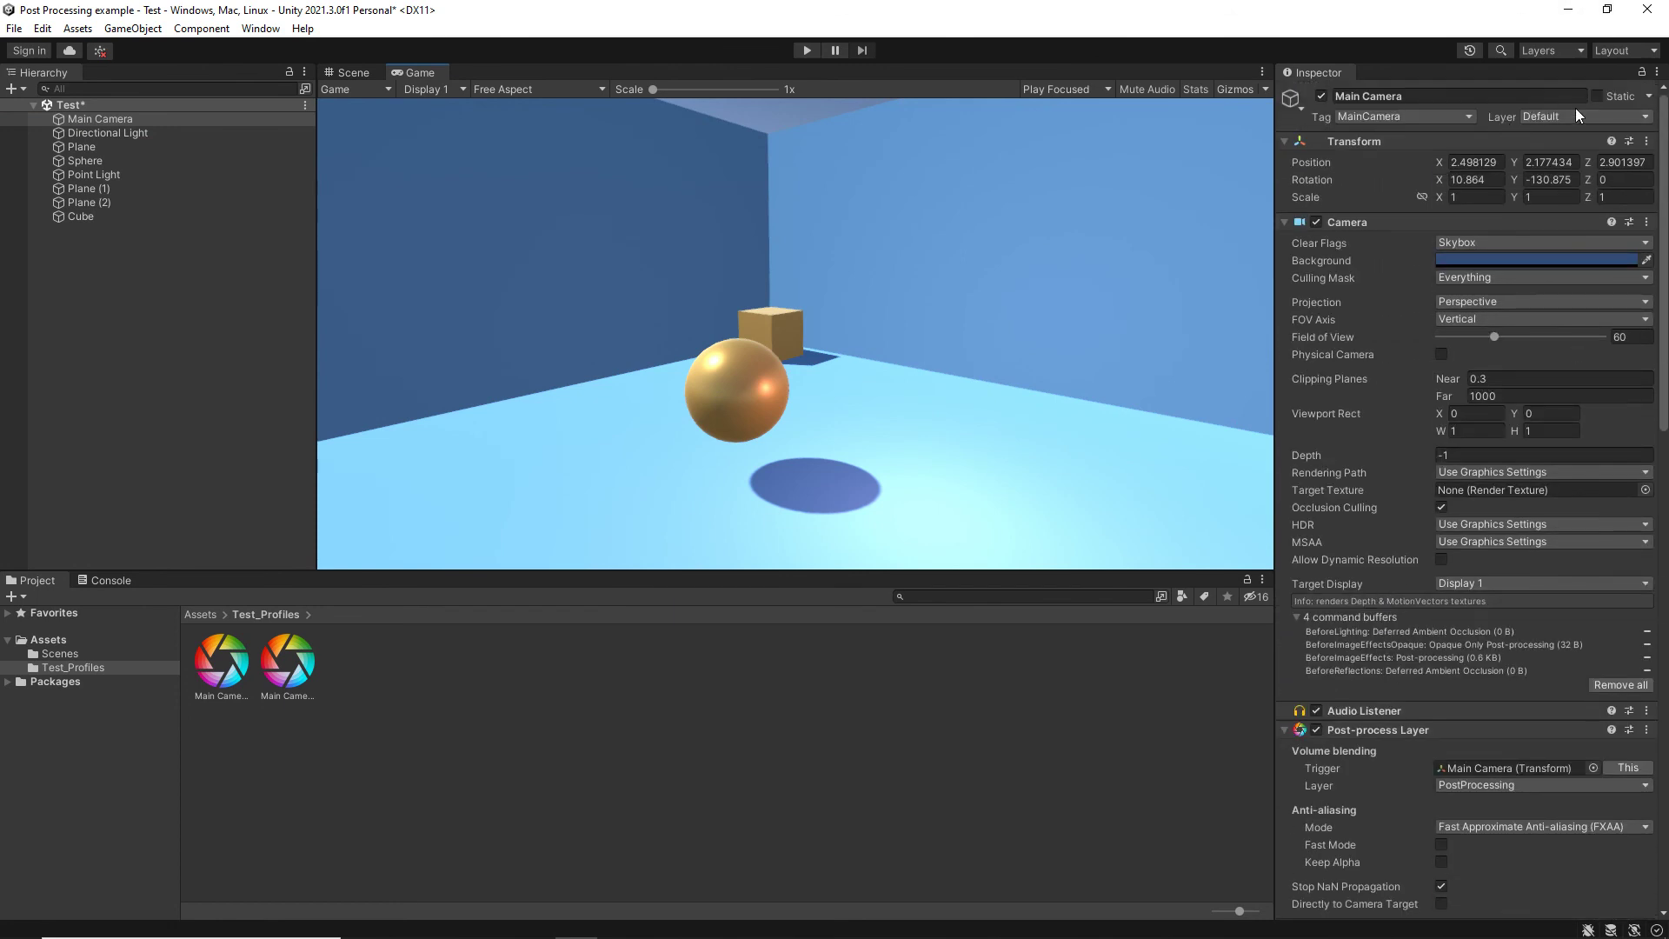
click(1593, 111)
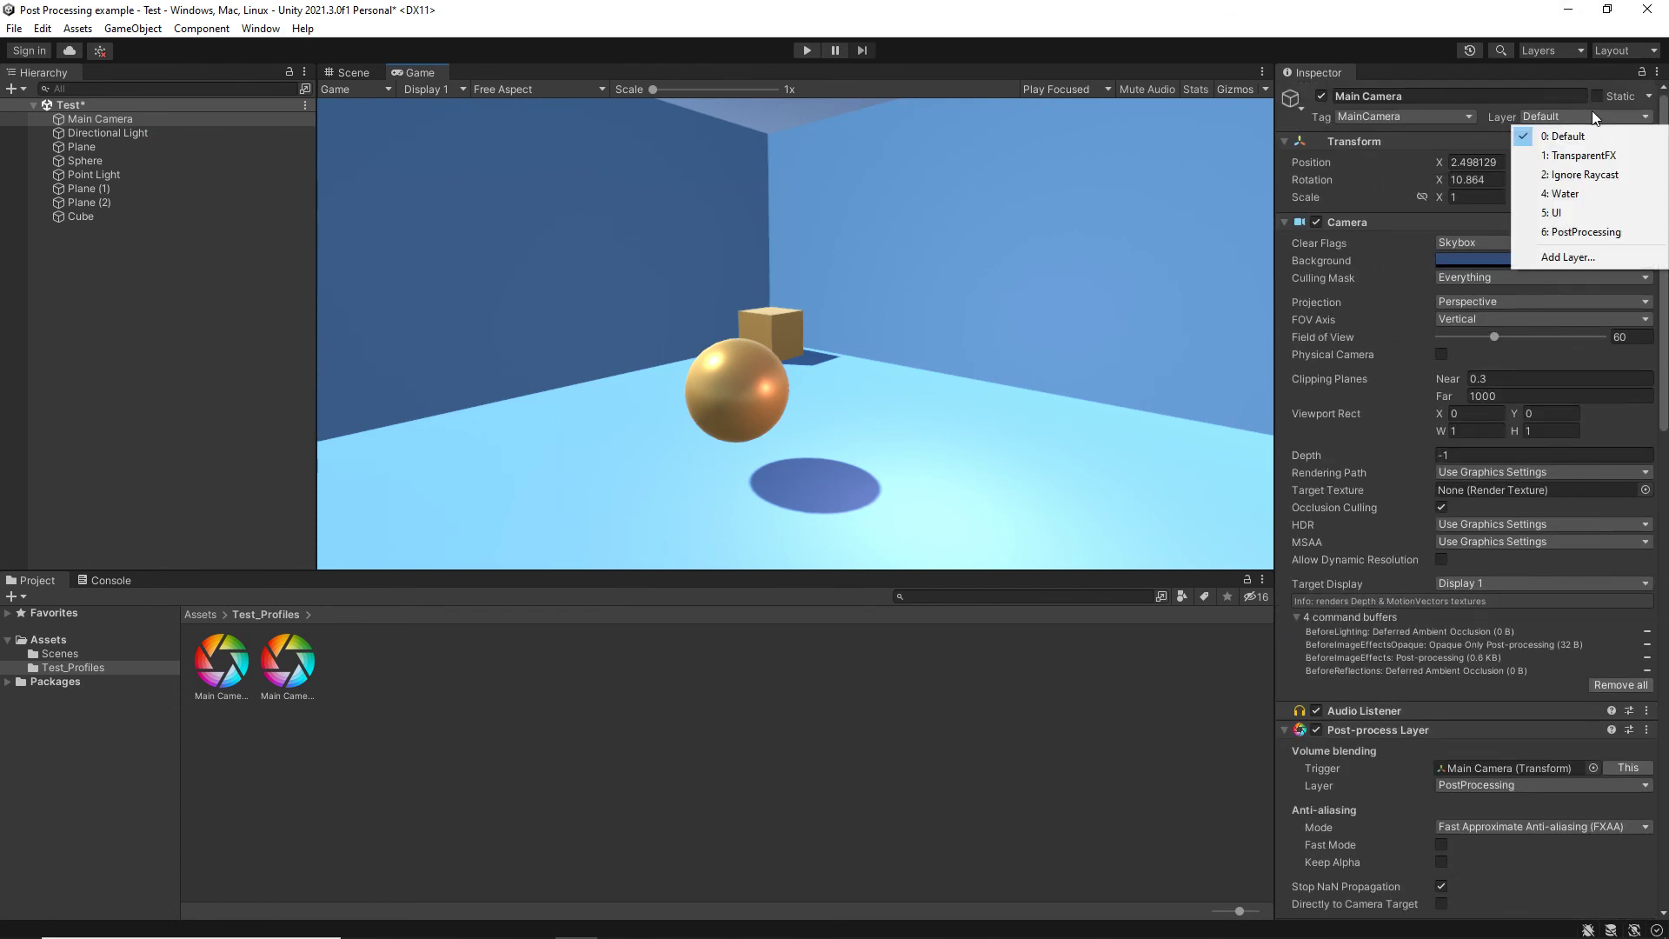
click(1619, 235)
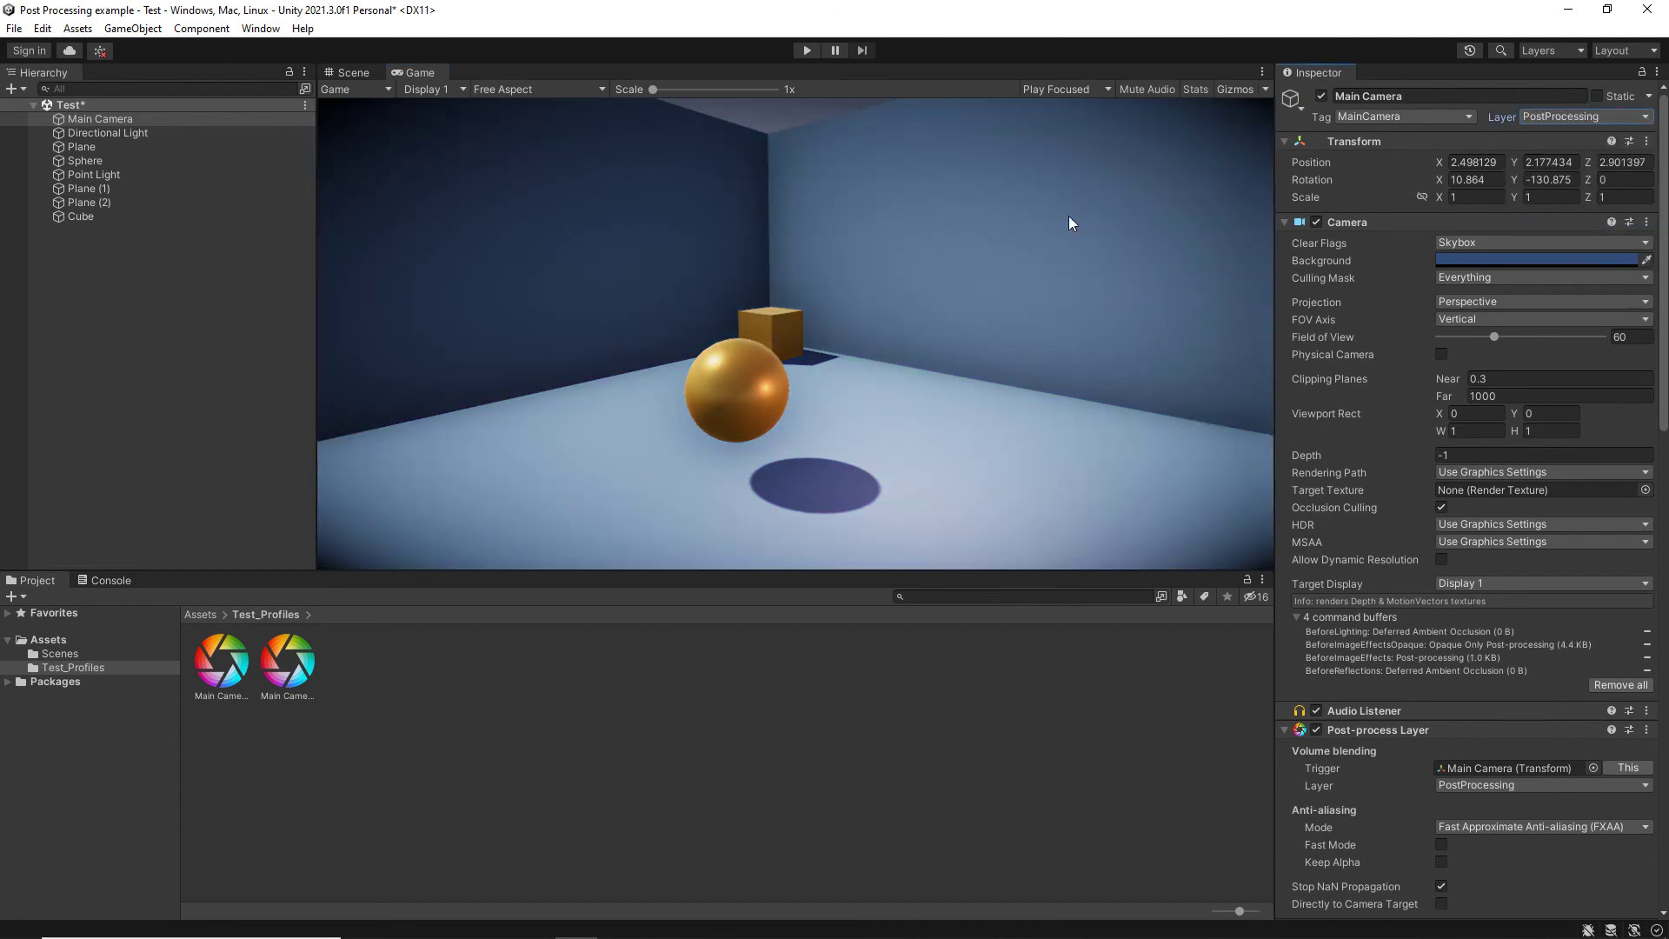
click(70, 379)
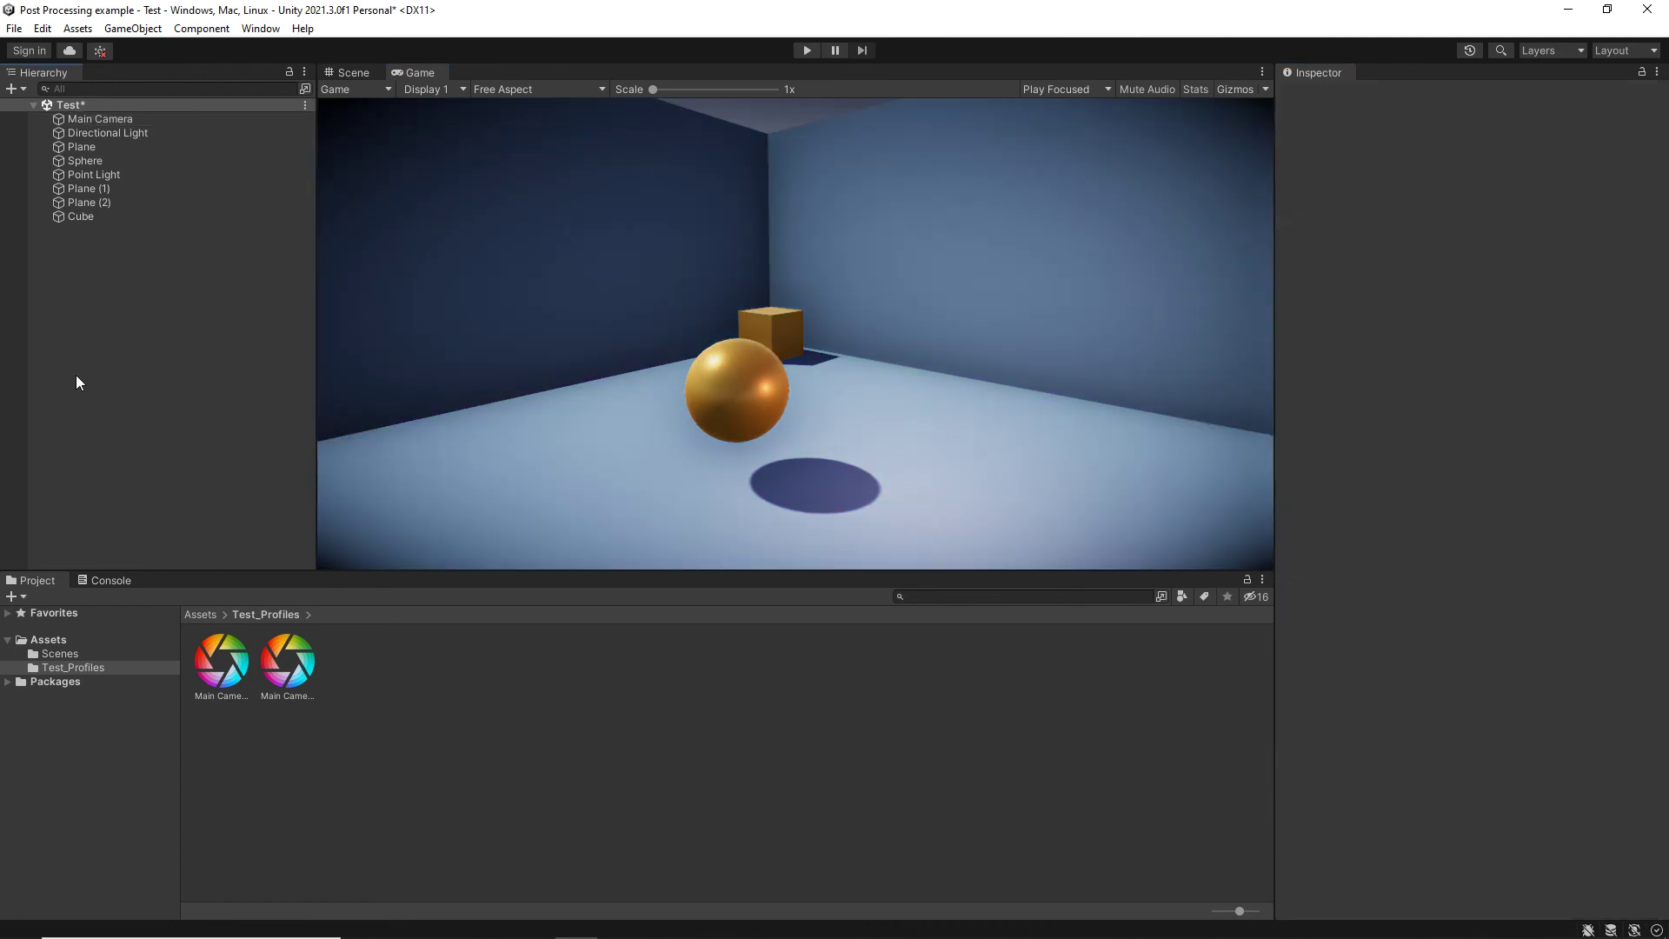